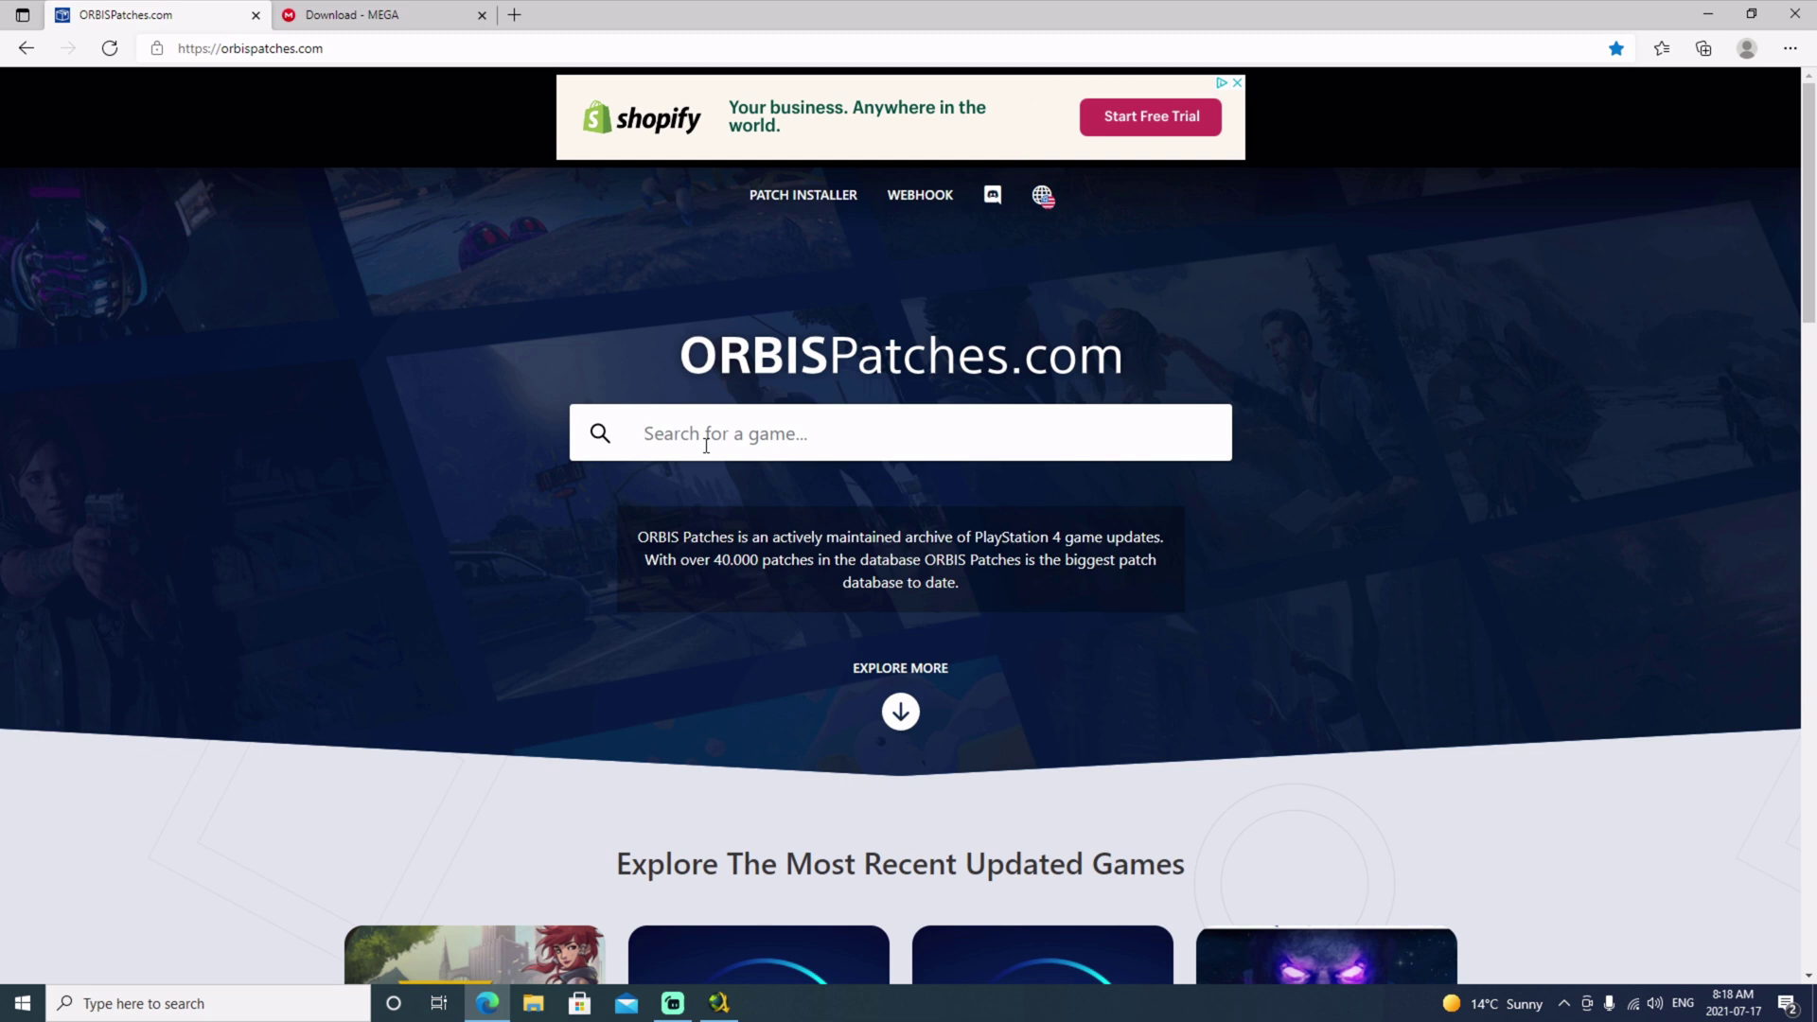
- Search 'red dead' and open the US Red Dead Redemption 2 (CUSA03041) page
text(red dead)
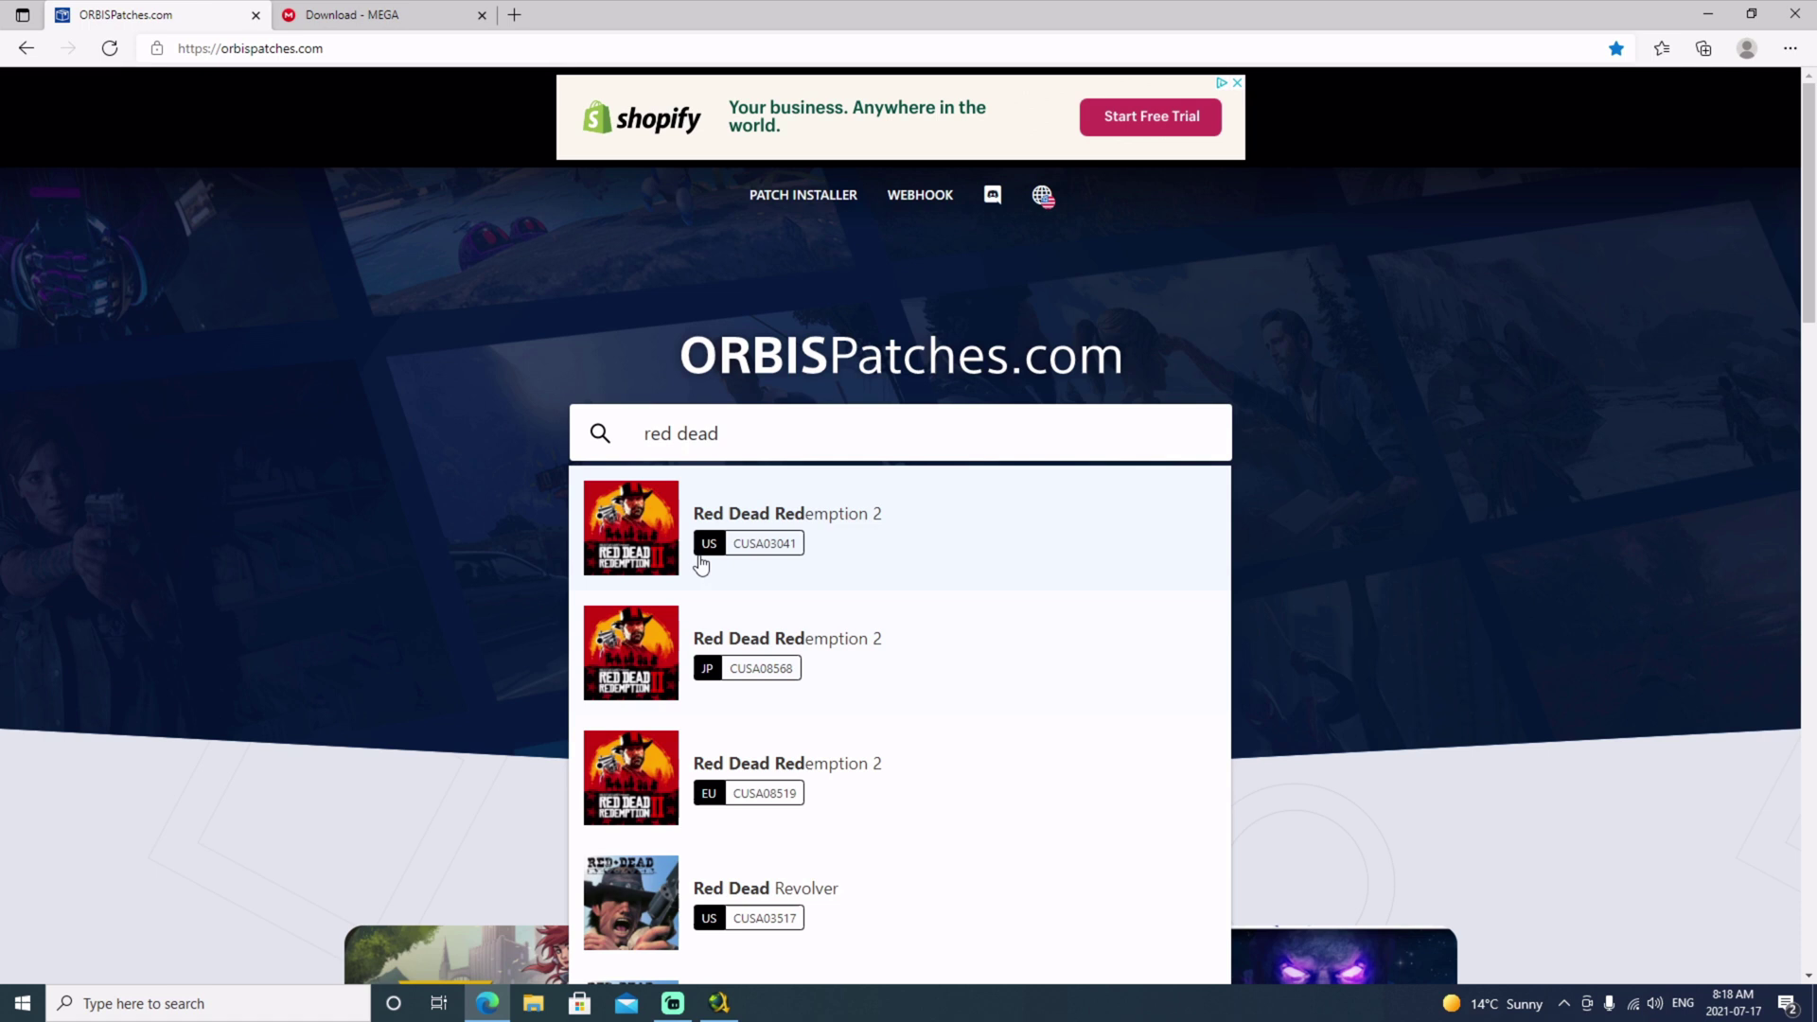
click(803, 532)
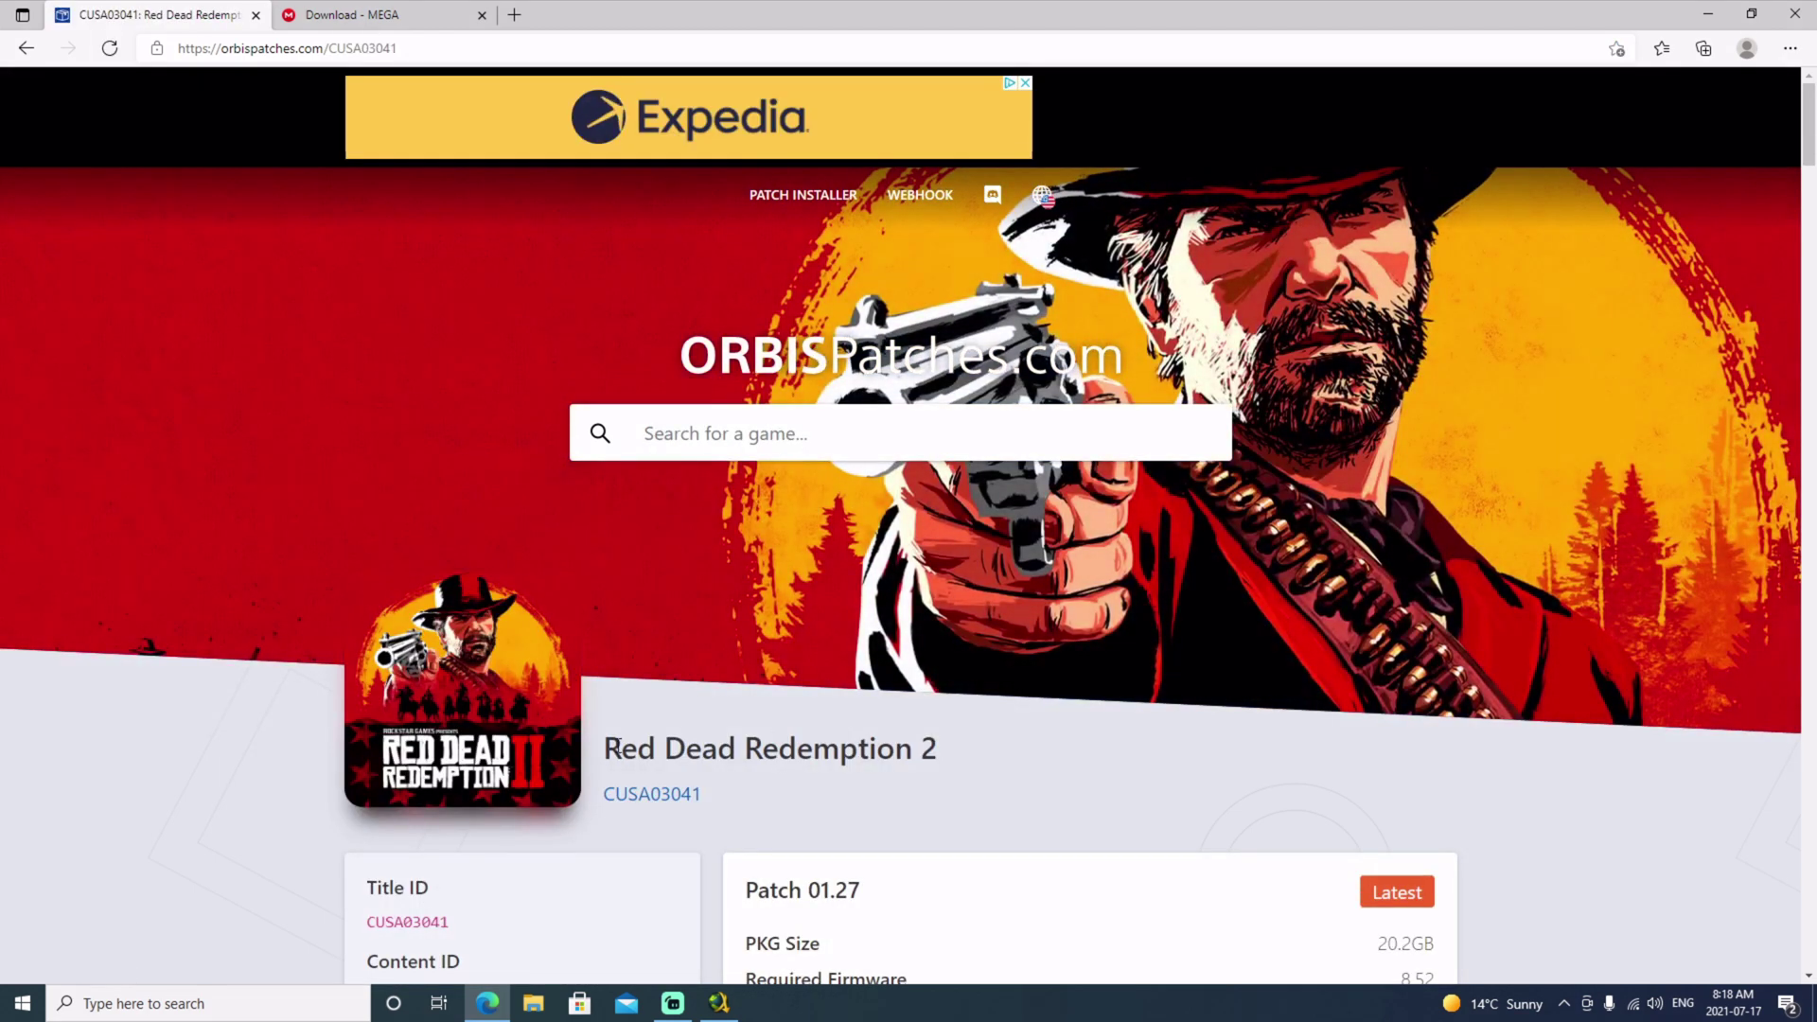
- Scroll past Patches 01.27 and 01.26 to the 17.8GB Patch 01.24 card
drag(621, 748, 904, 735)
scroll(903, 735, down, 3)
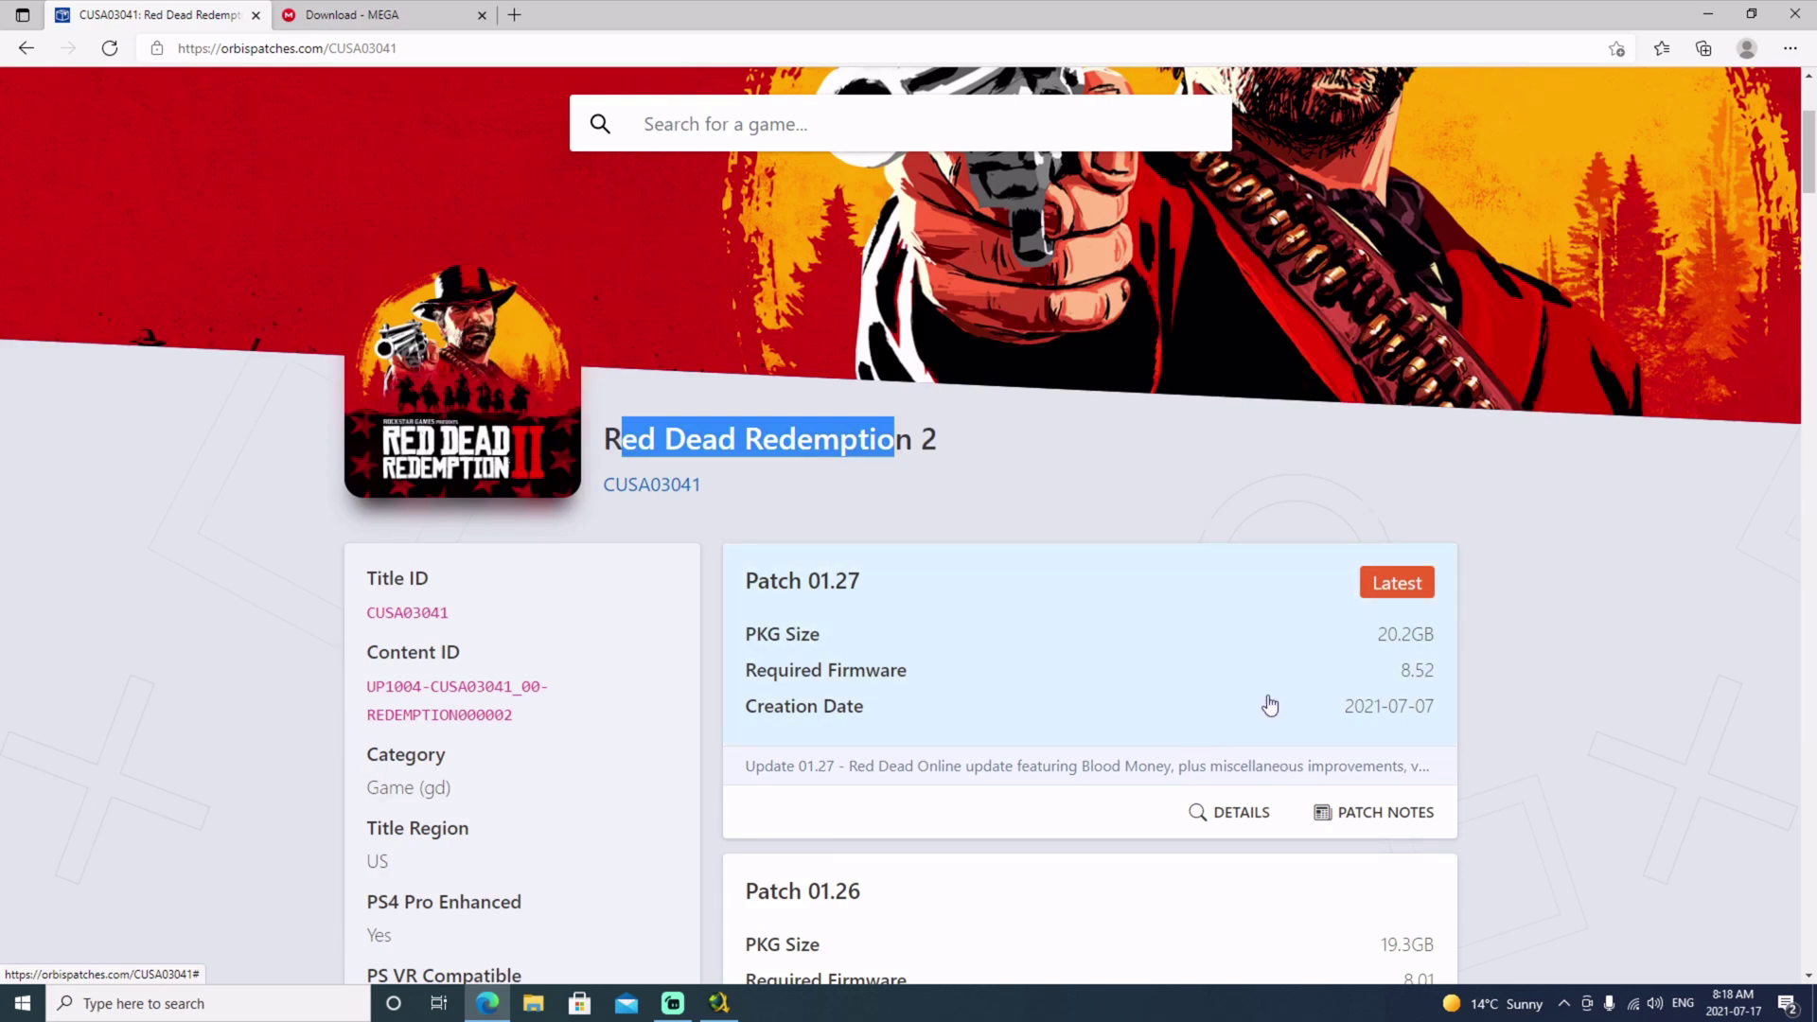
scroll(1220, 698, down, 5)
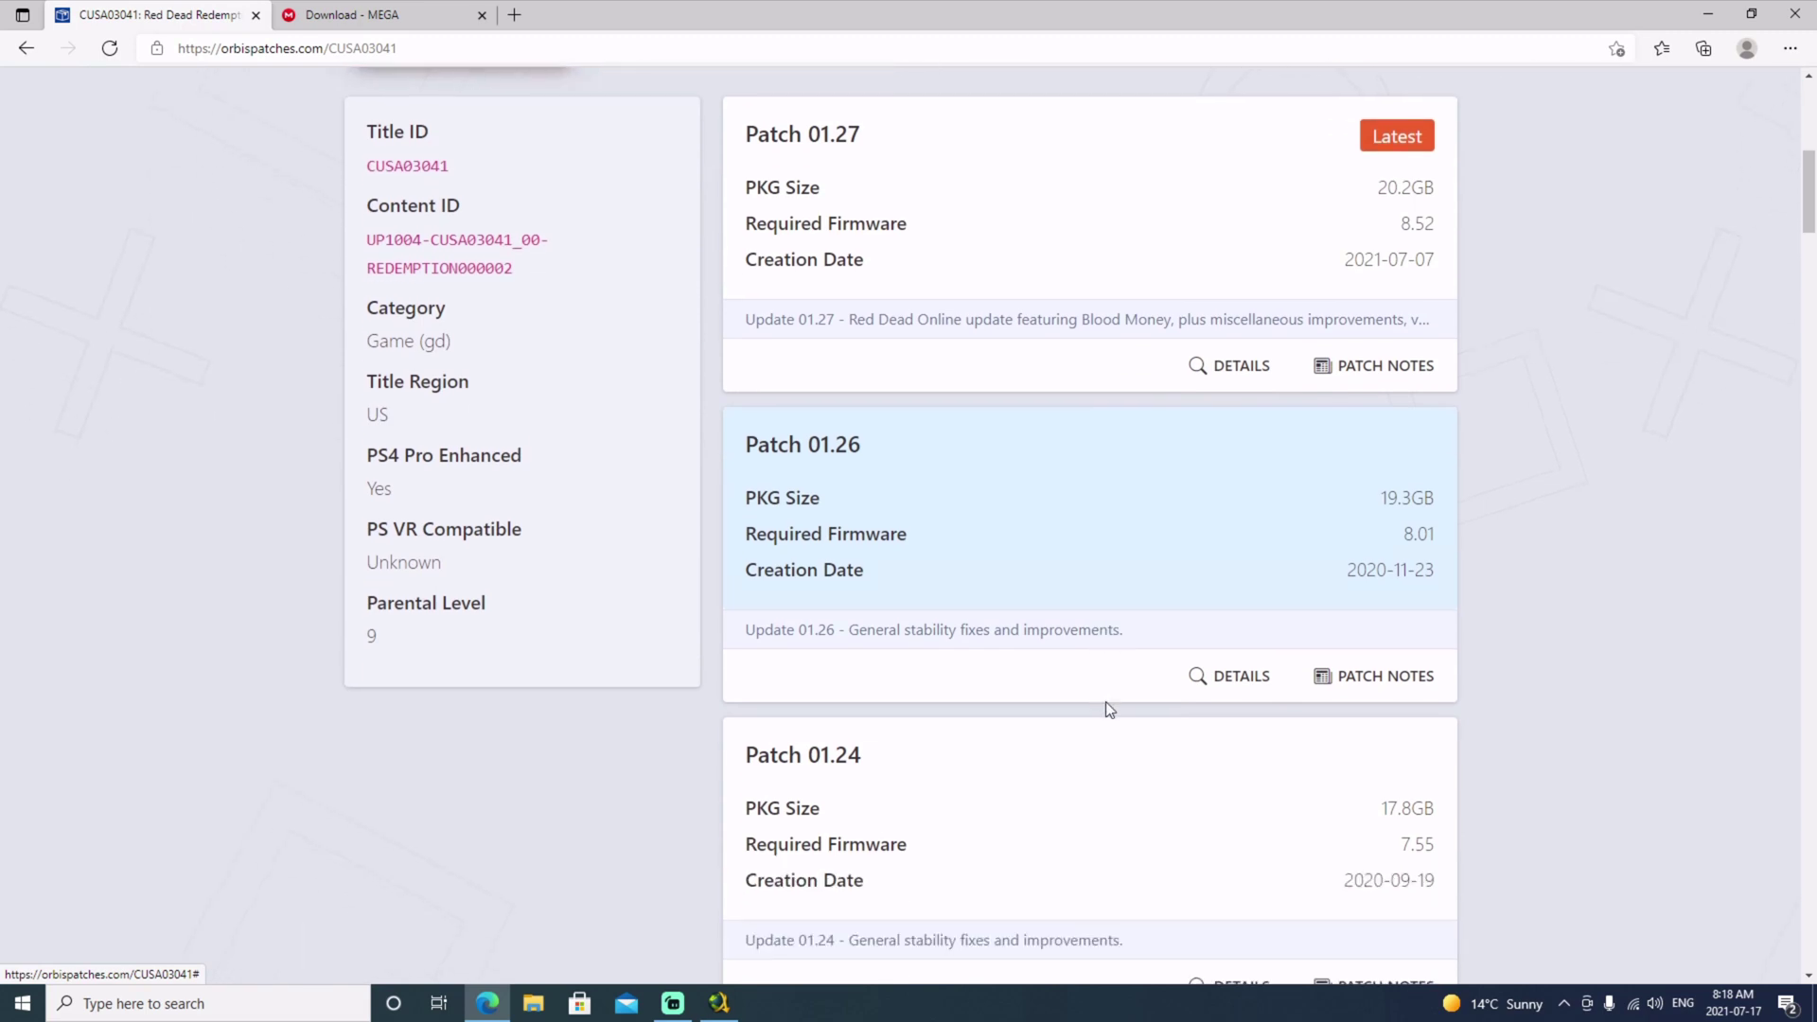
scroll(1105, 707, down, 1)
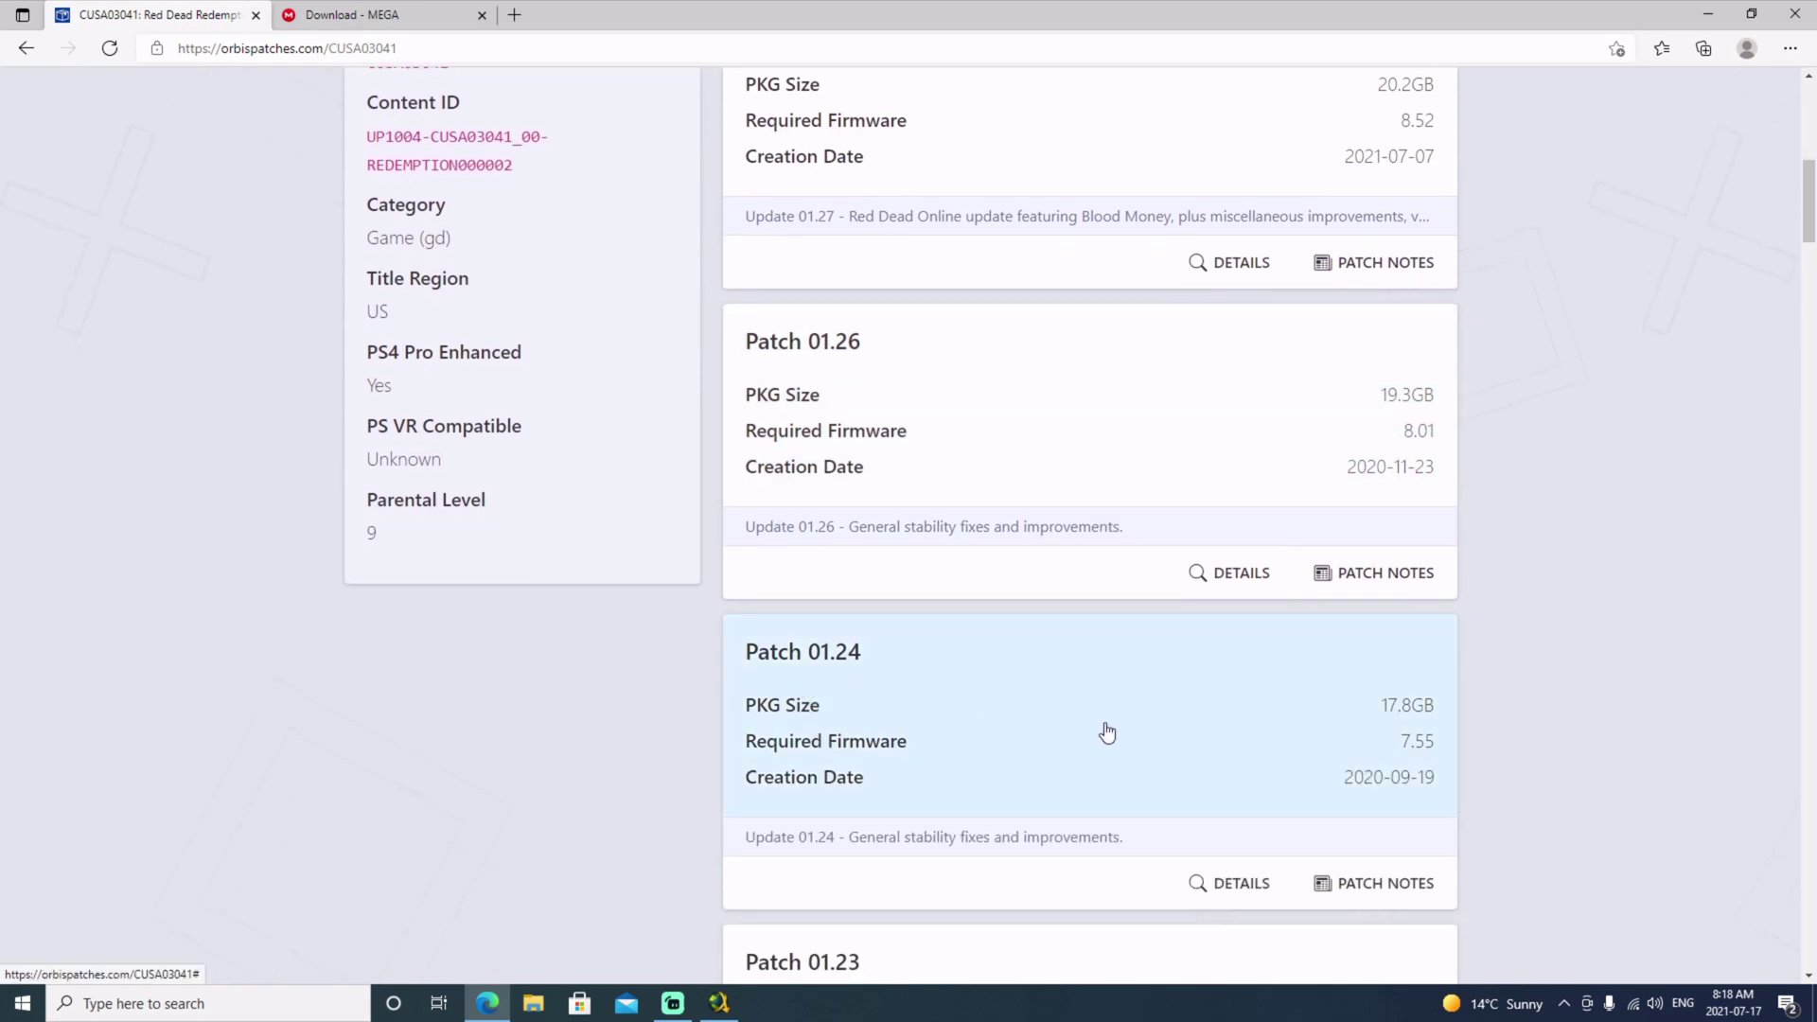
- Review Patch 01.24's Delta PKG and piece entries, then bring JDownloader 2 forward
click(1037, 723)
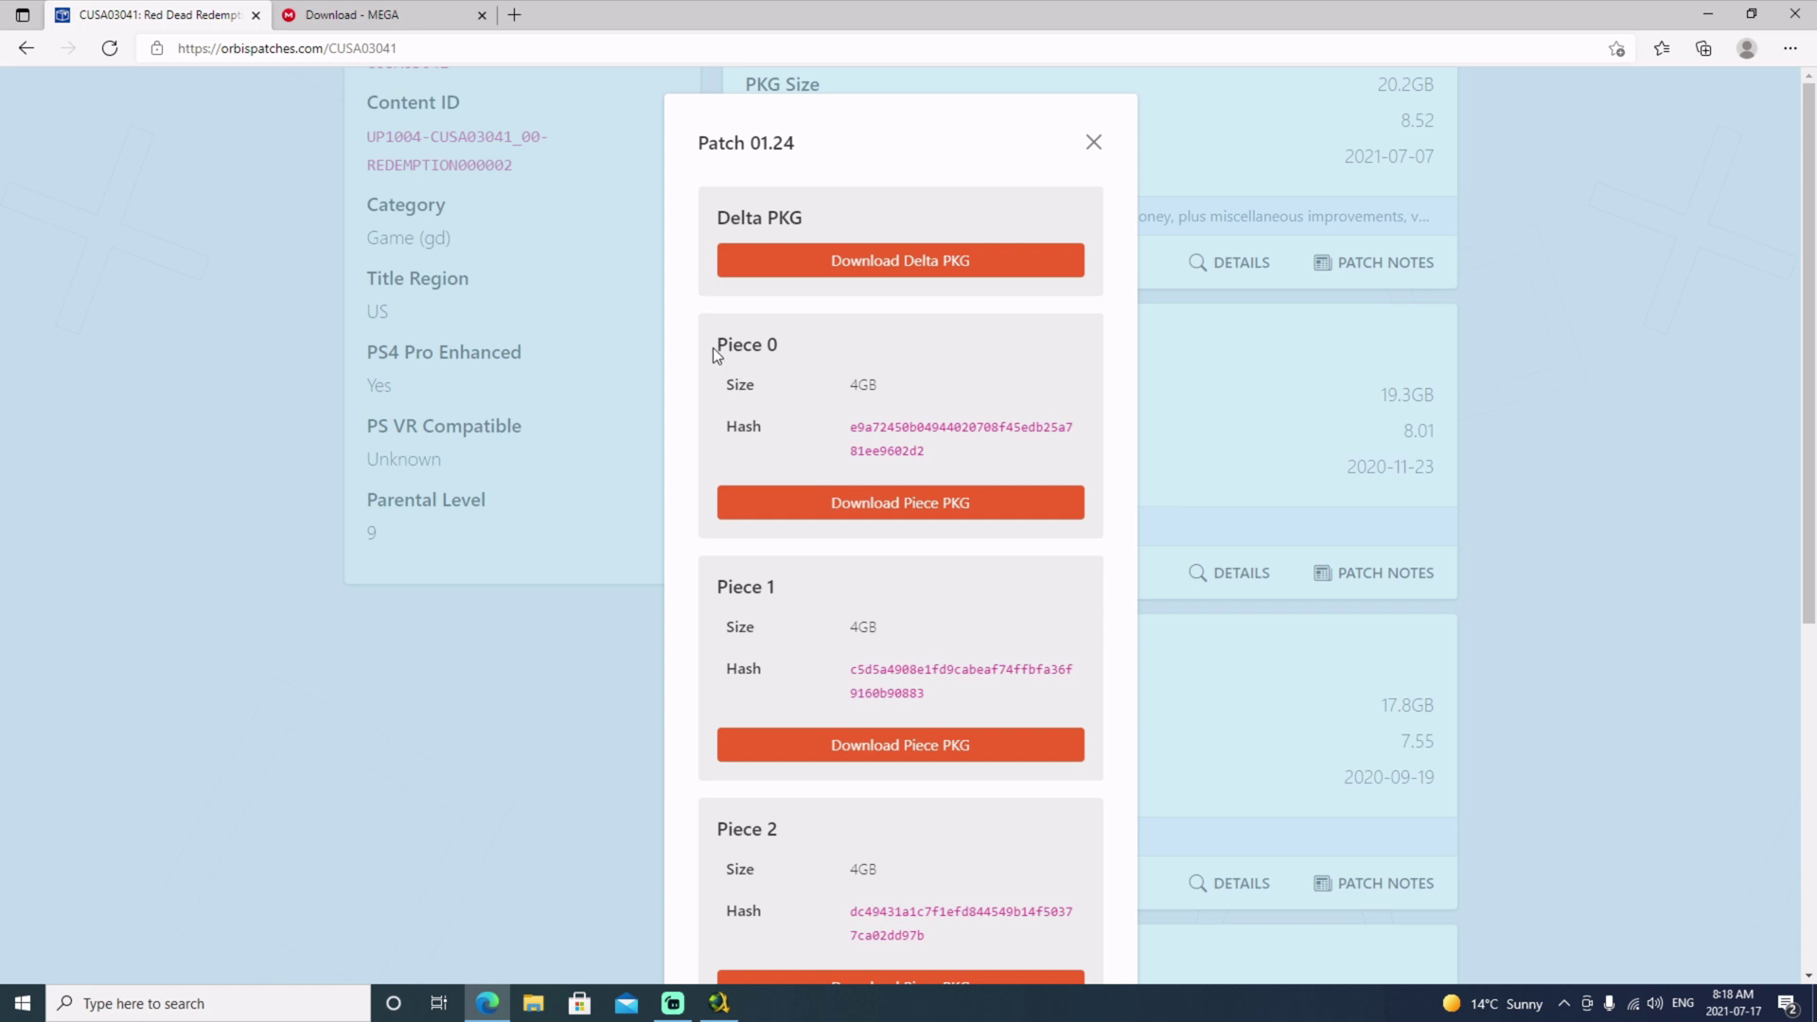
drag(727, 346, 752, 347)
scroll(755, 682, down, 6)
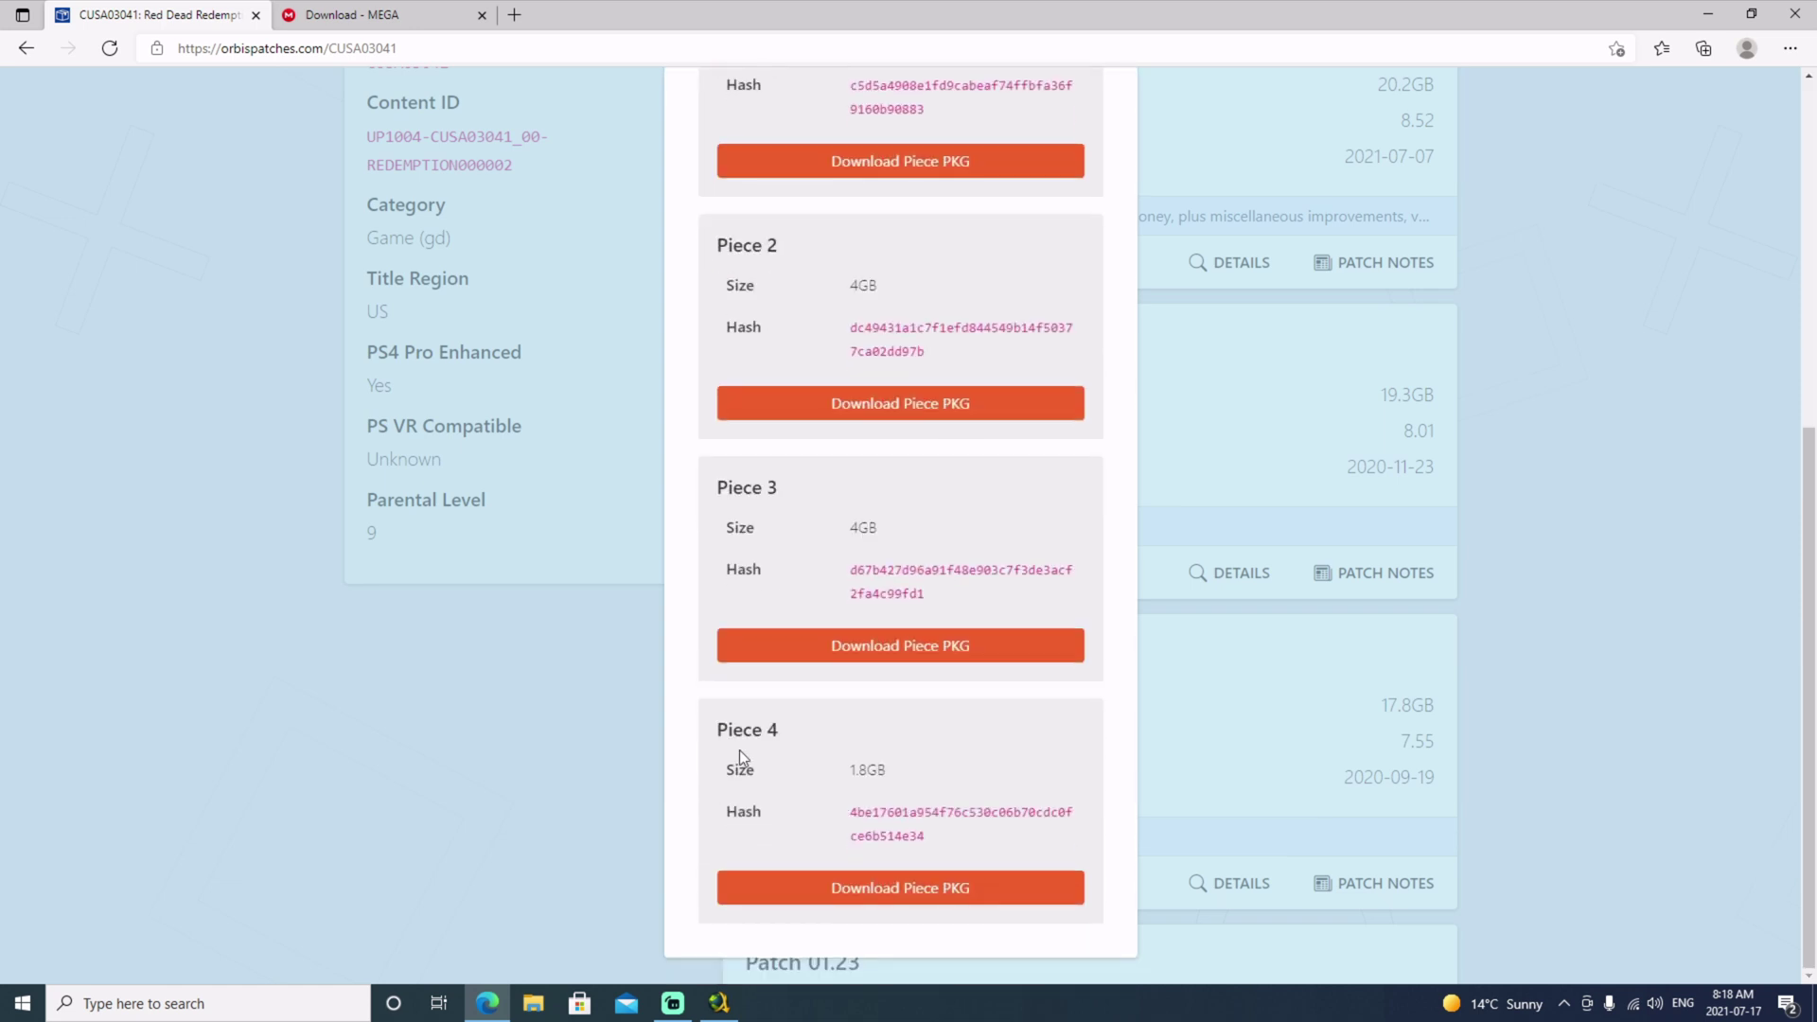
scroll(780, 763, up, 5)
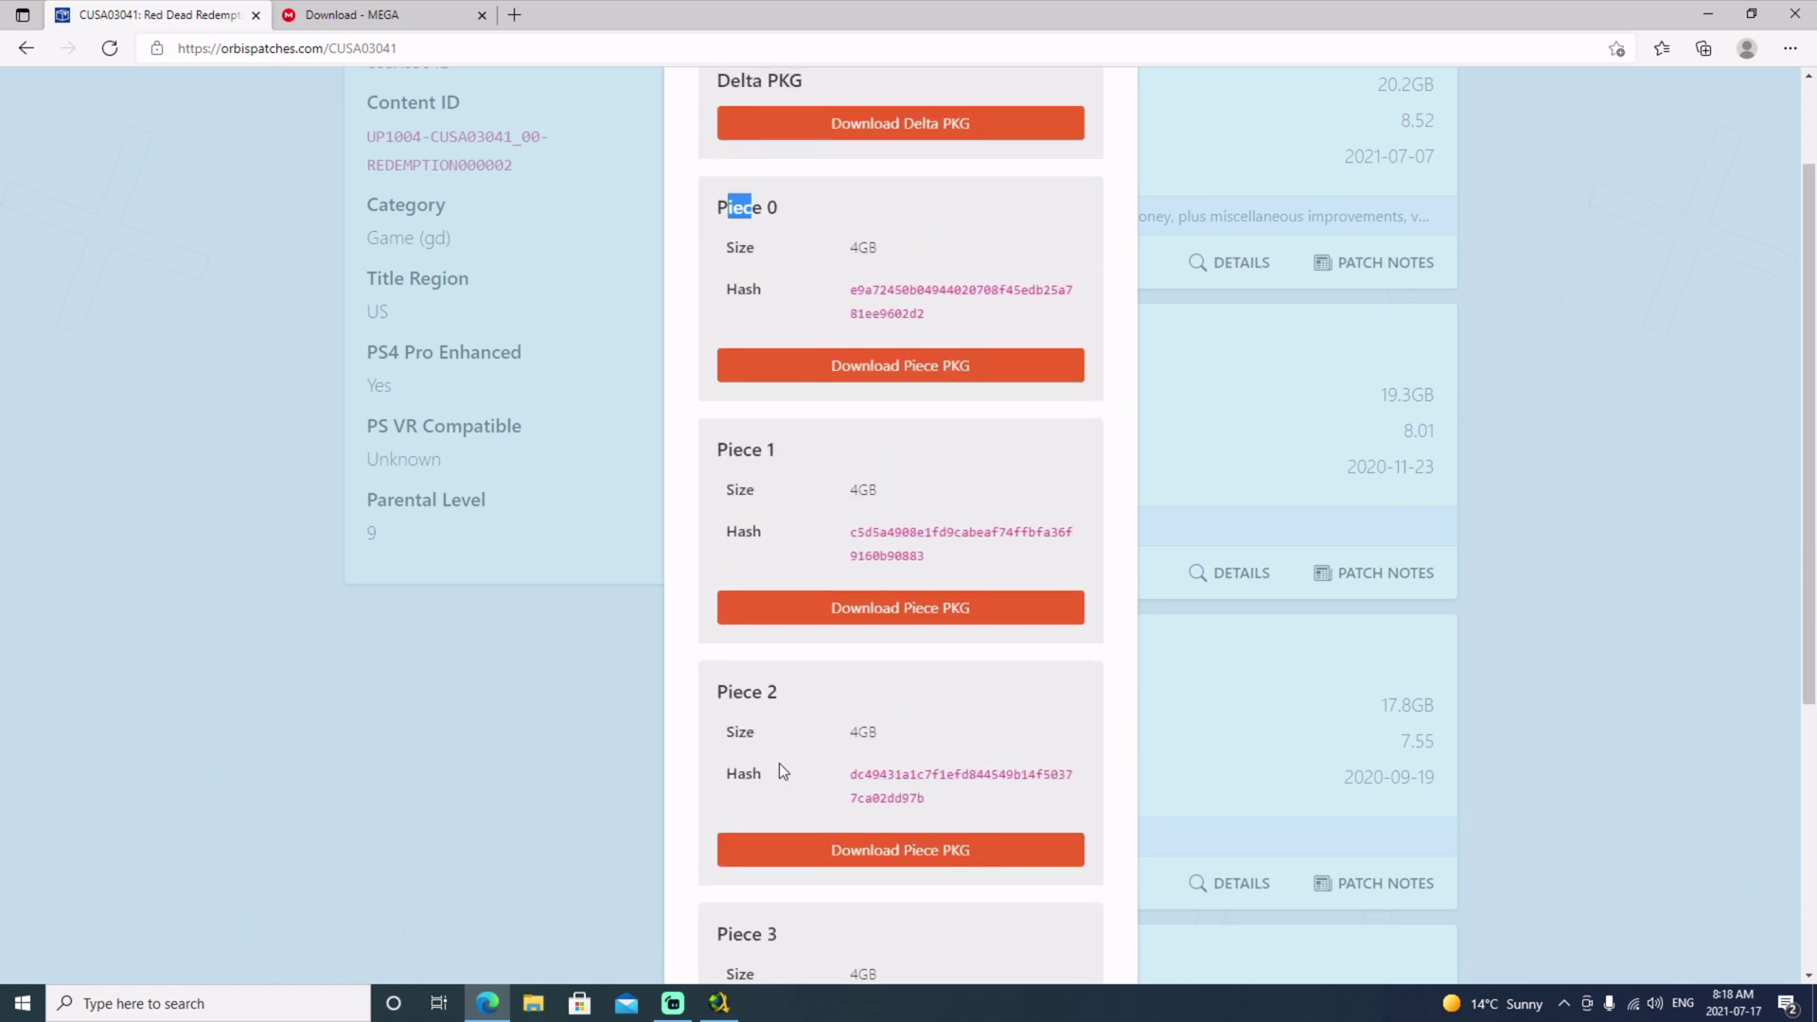
scroll(748, 199, up, 2)
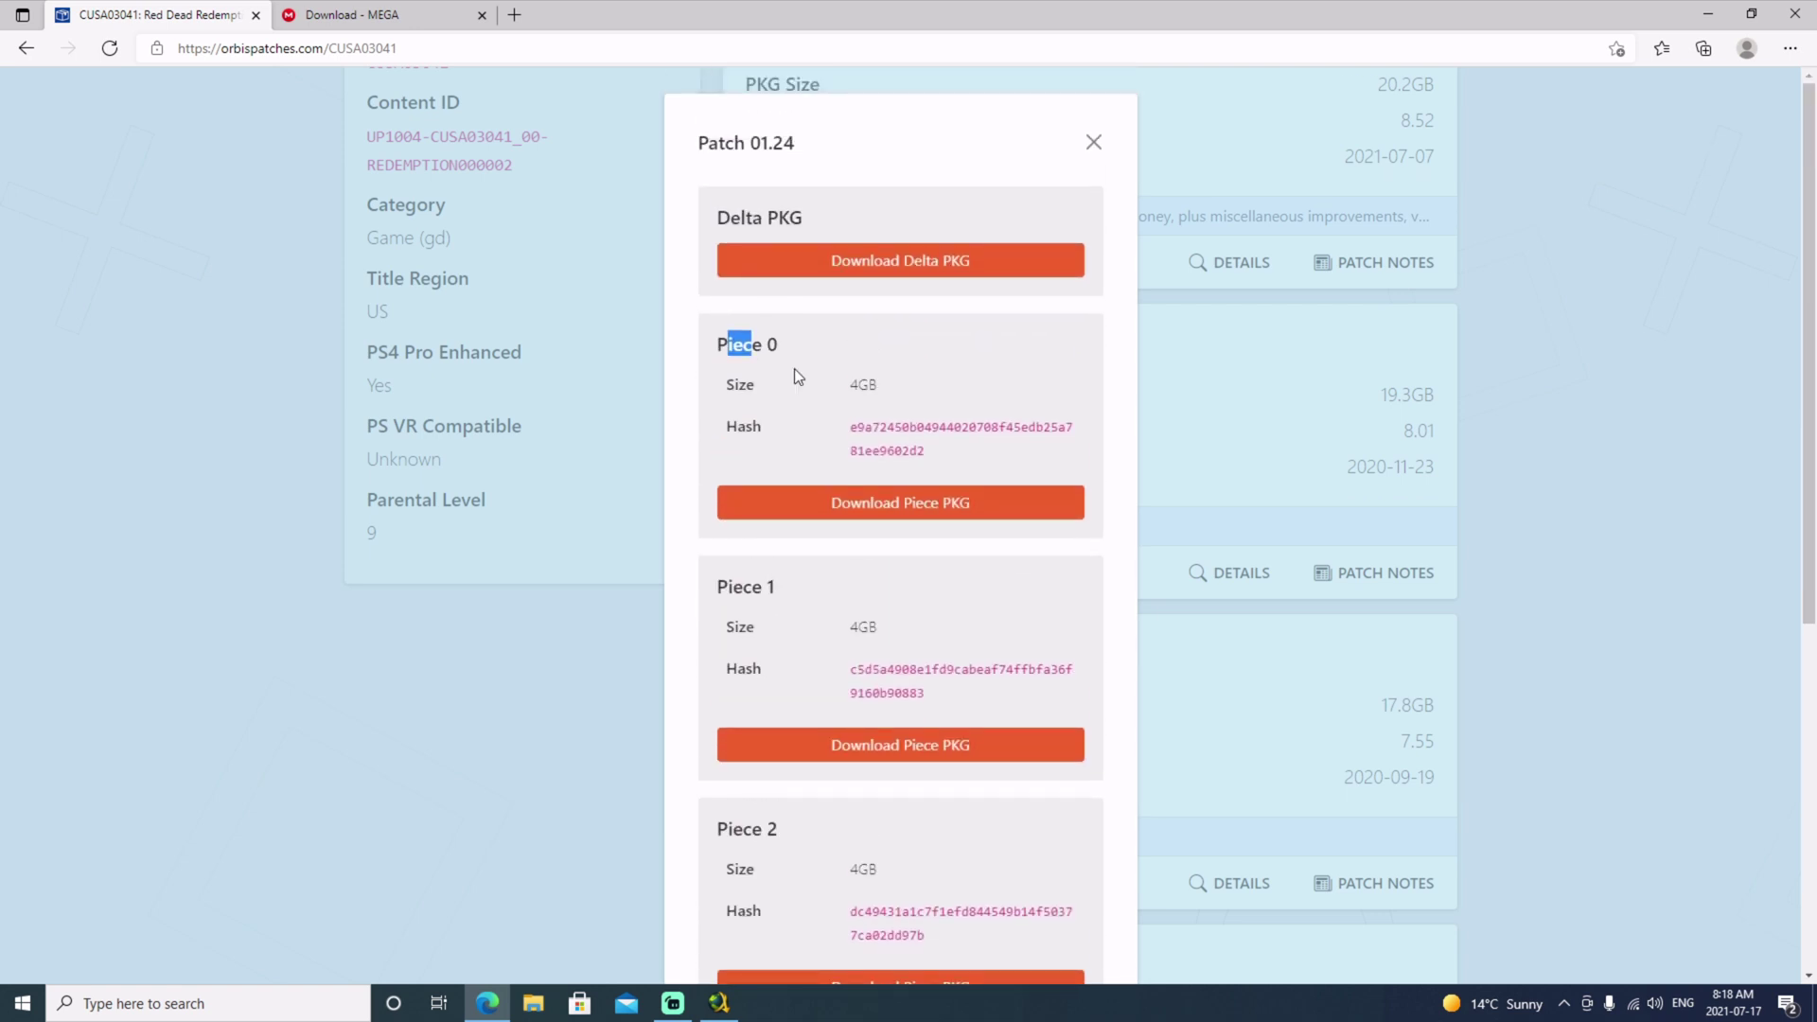
drag(732, 216, 815, 213)
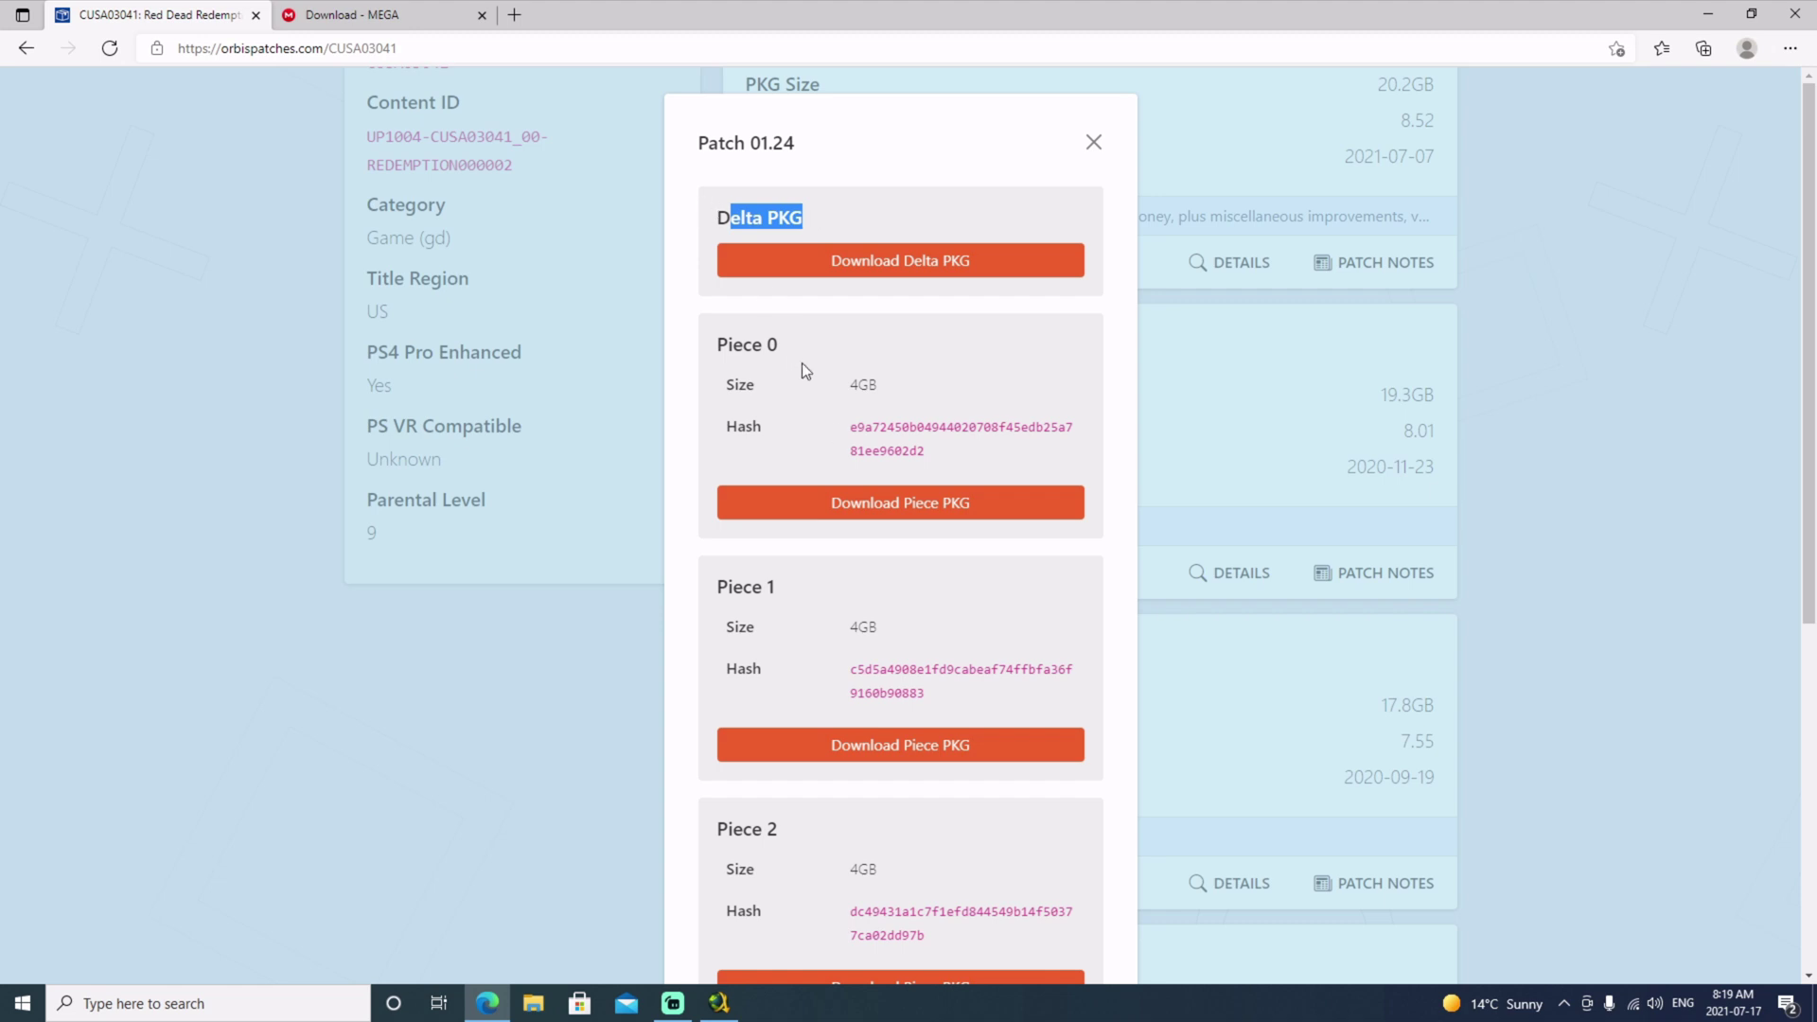
drag(743, 344, 777, 344)
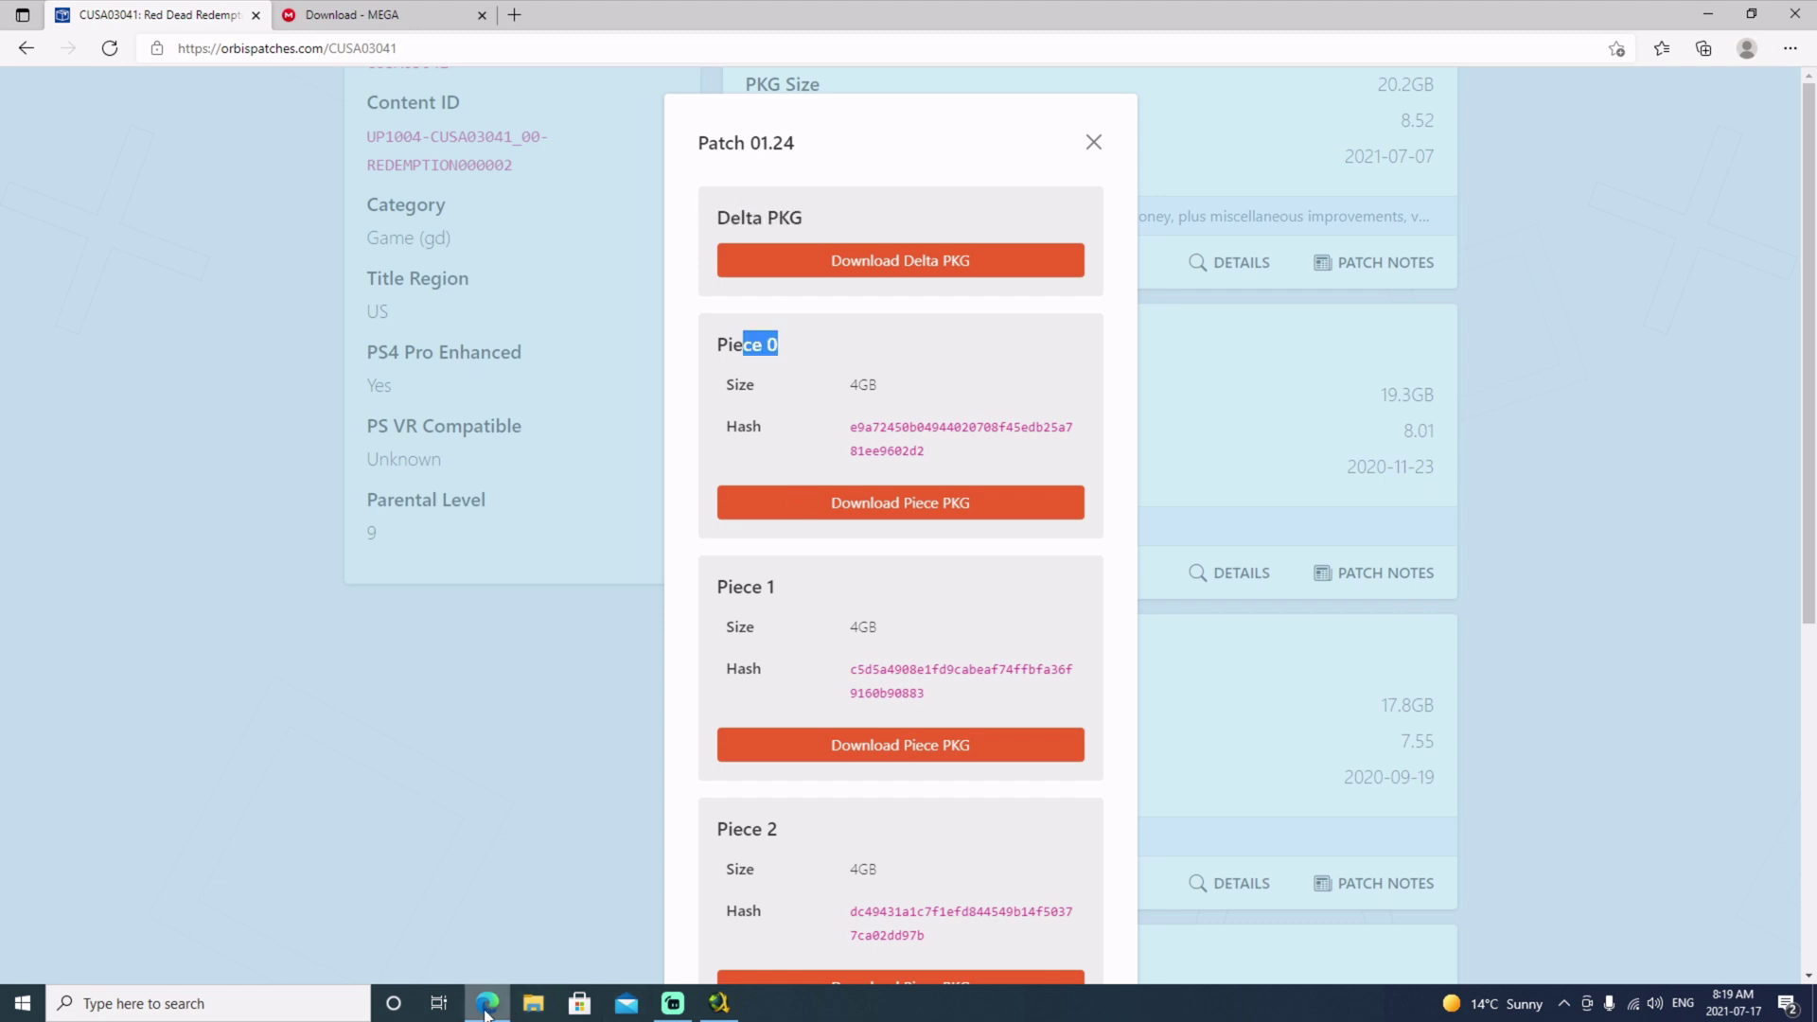
click(719, 1007)
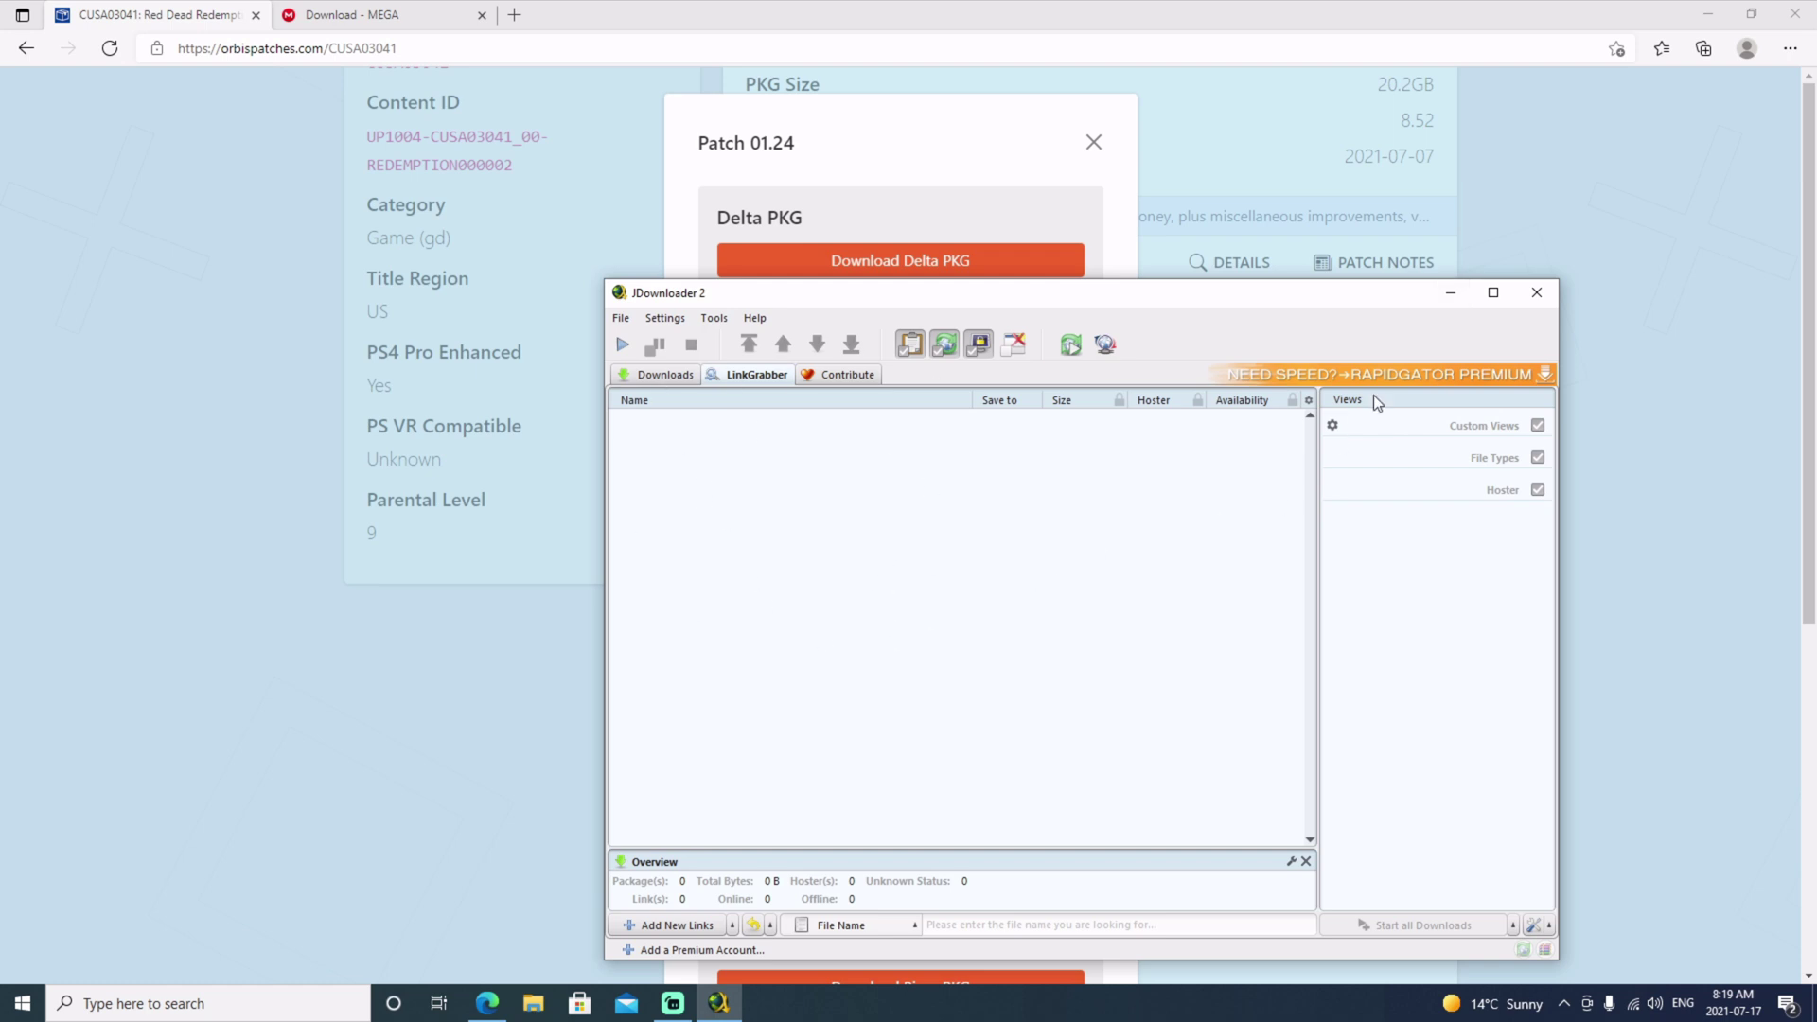
- Copy the download links for Patch 01.24 Pieces 0, 1 and 2
click(1451, 293)
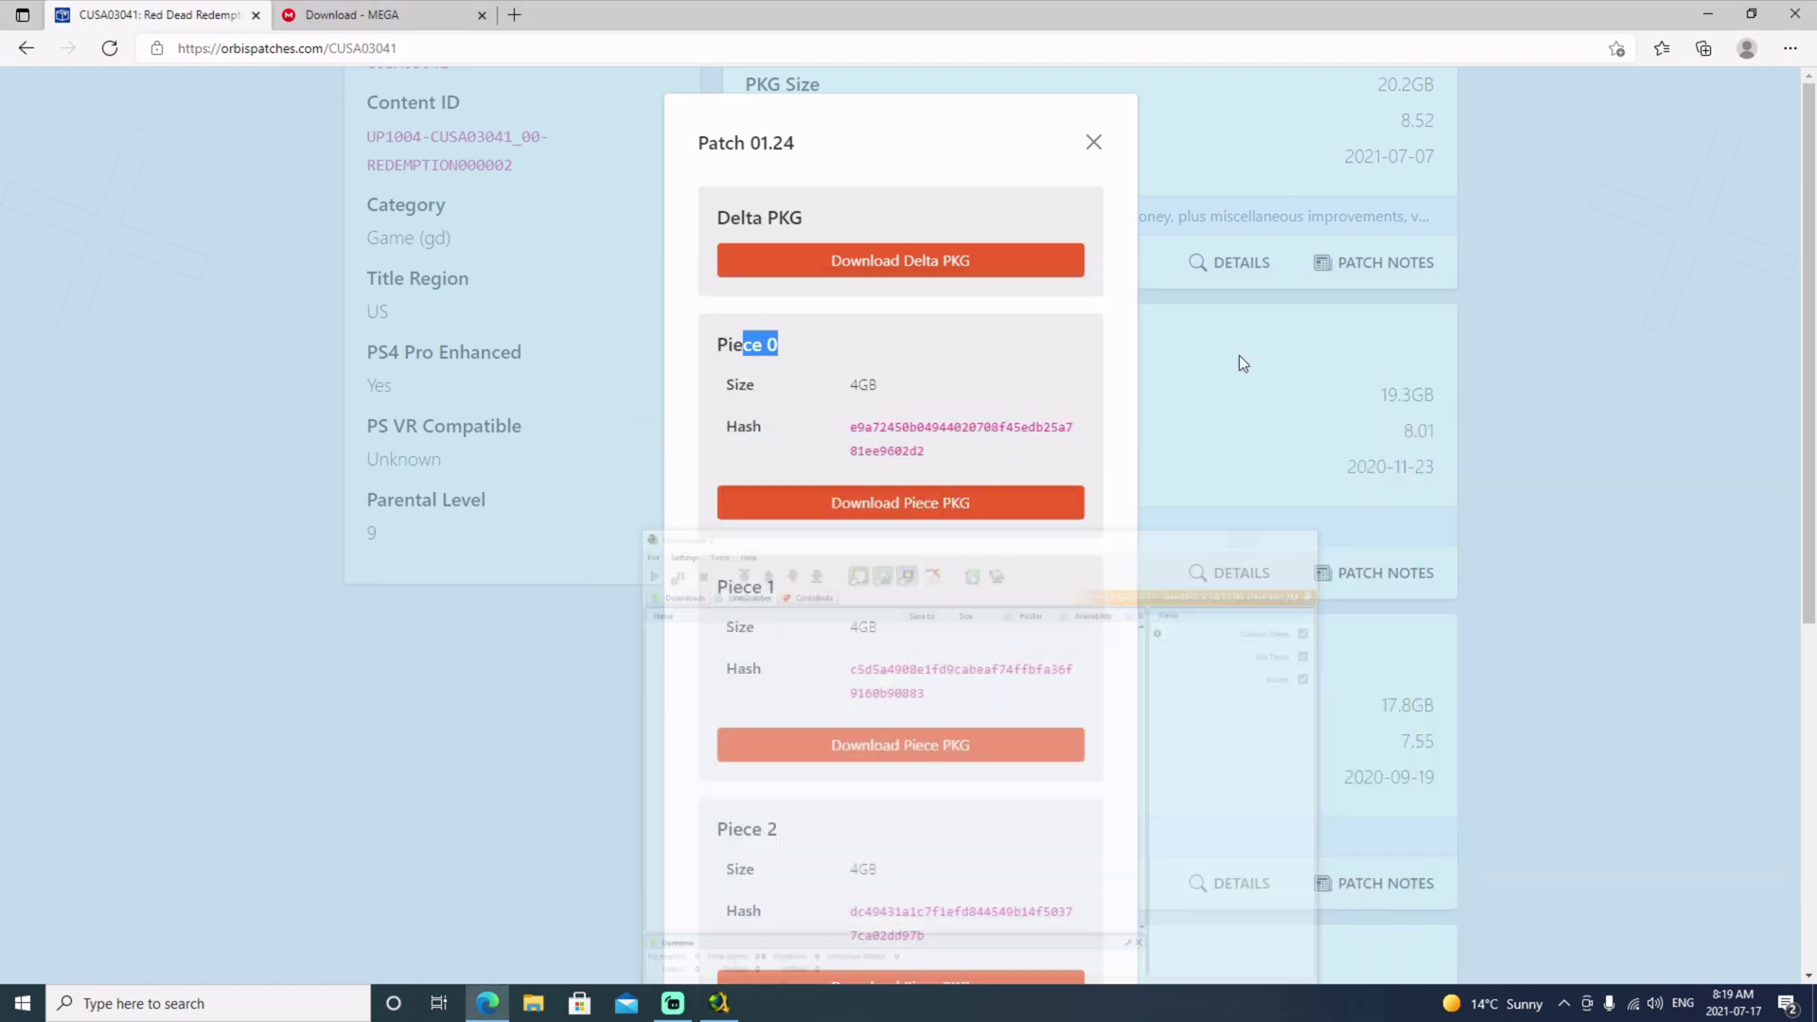
right_click(886, 509)
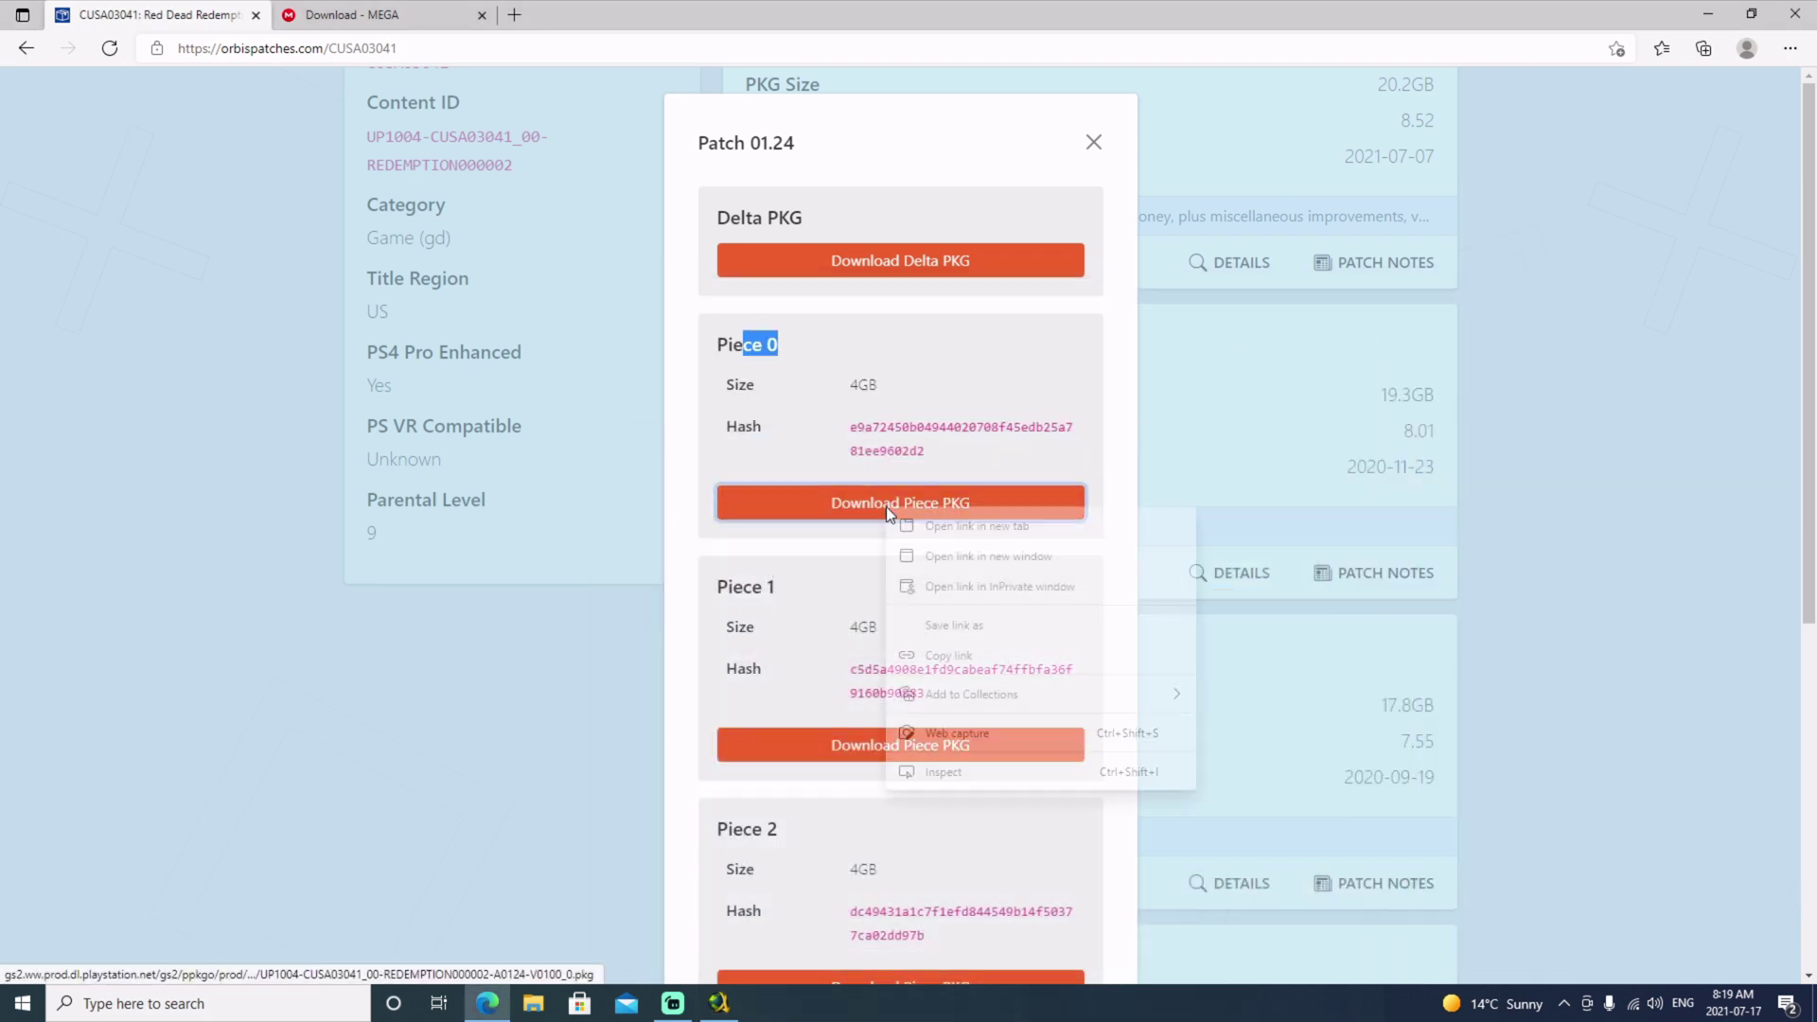
click(938, 652)
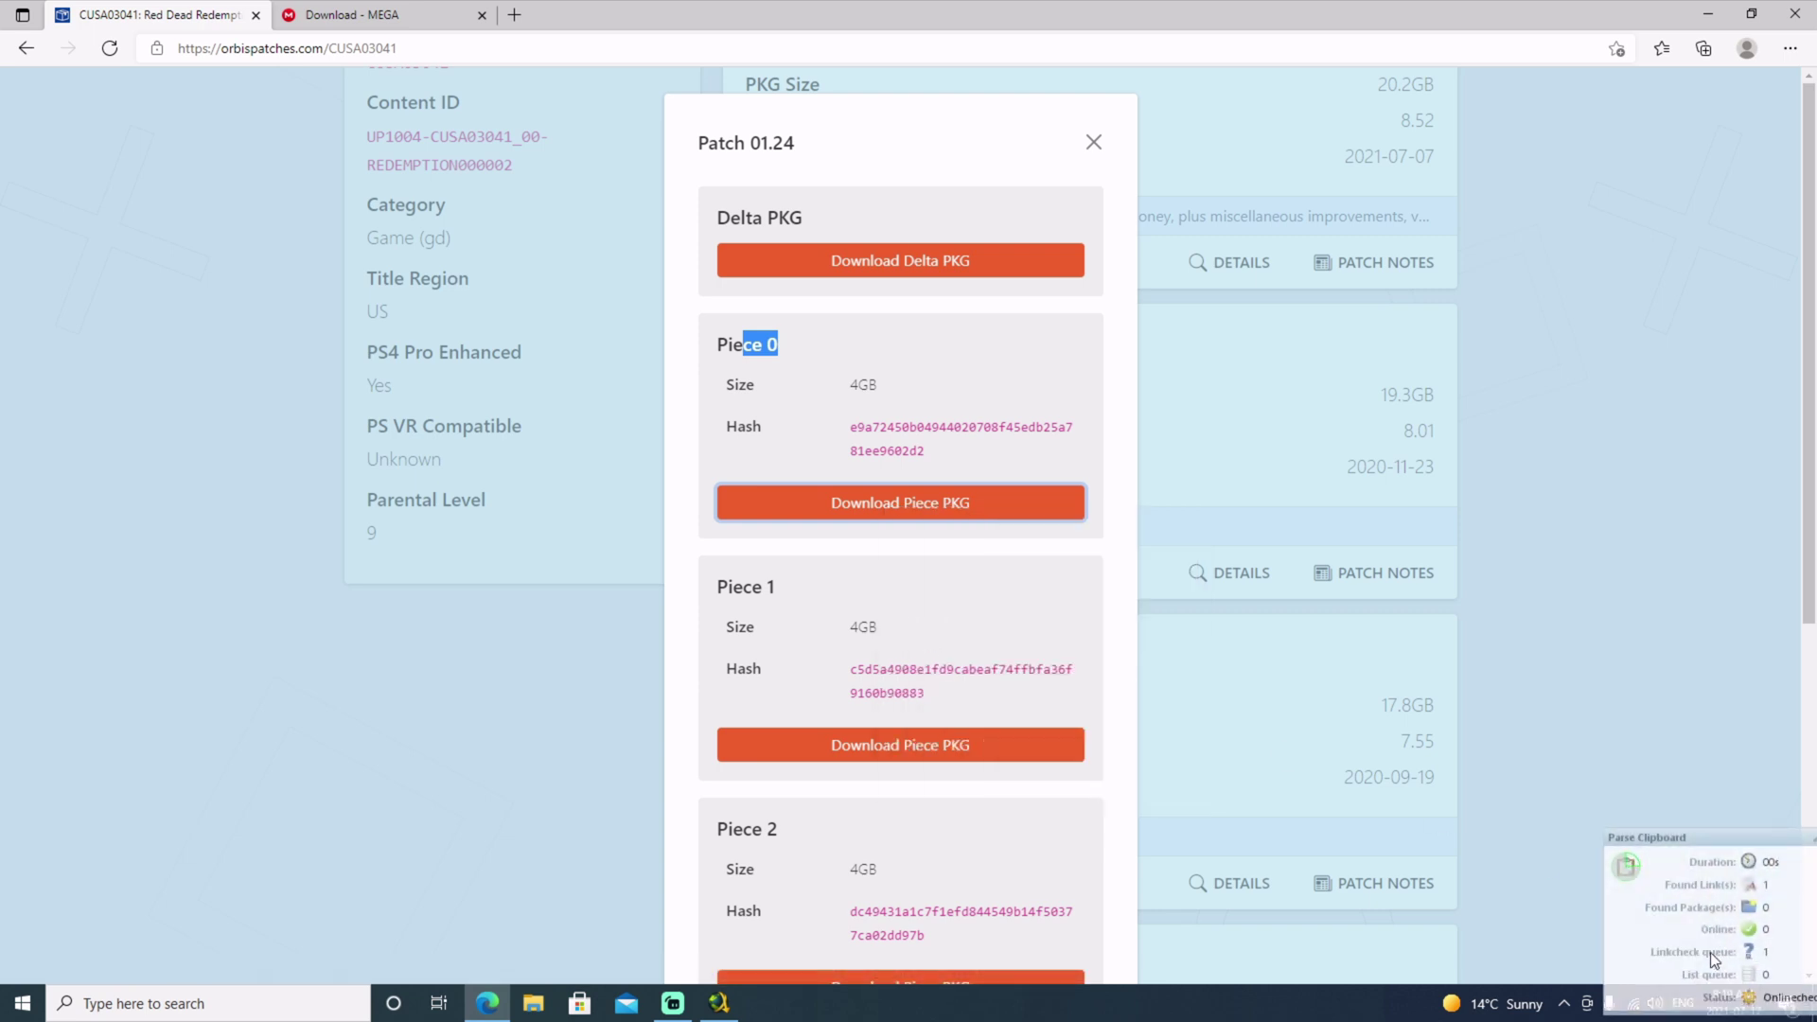
right_click(839, 744)
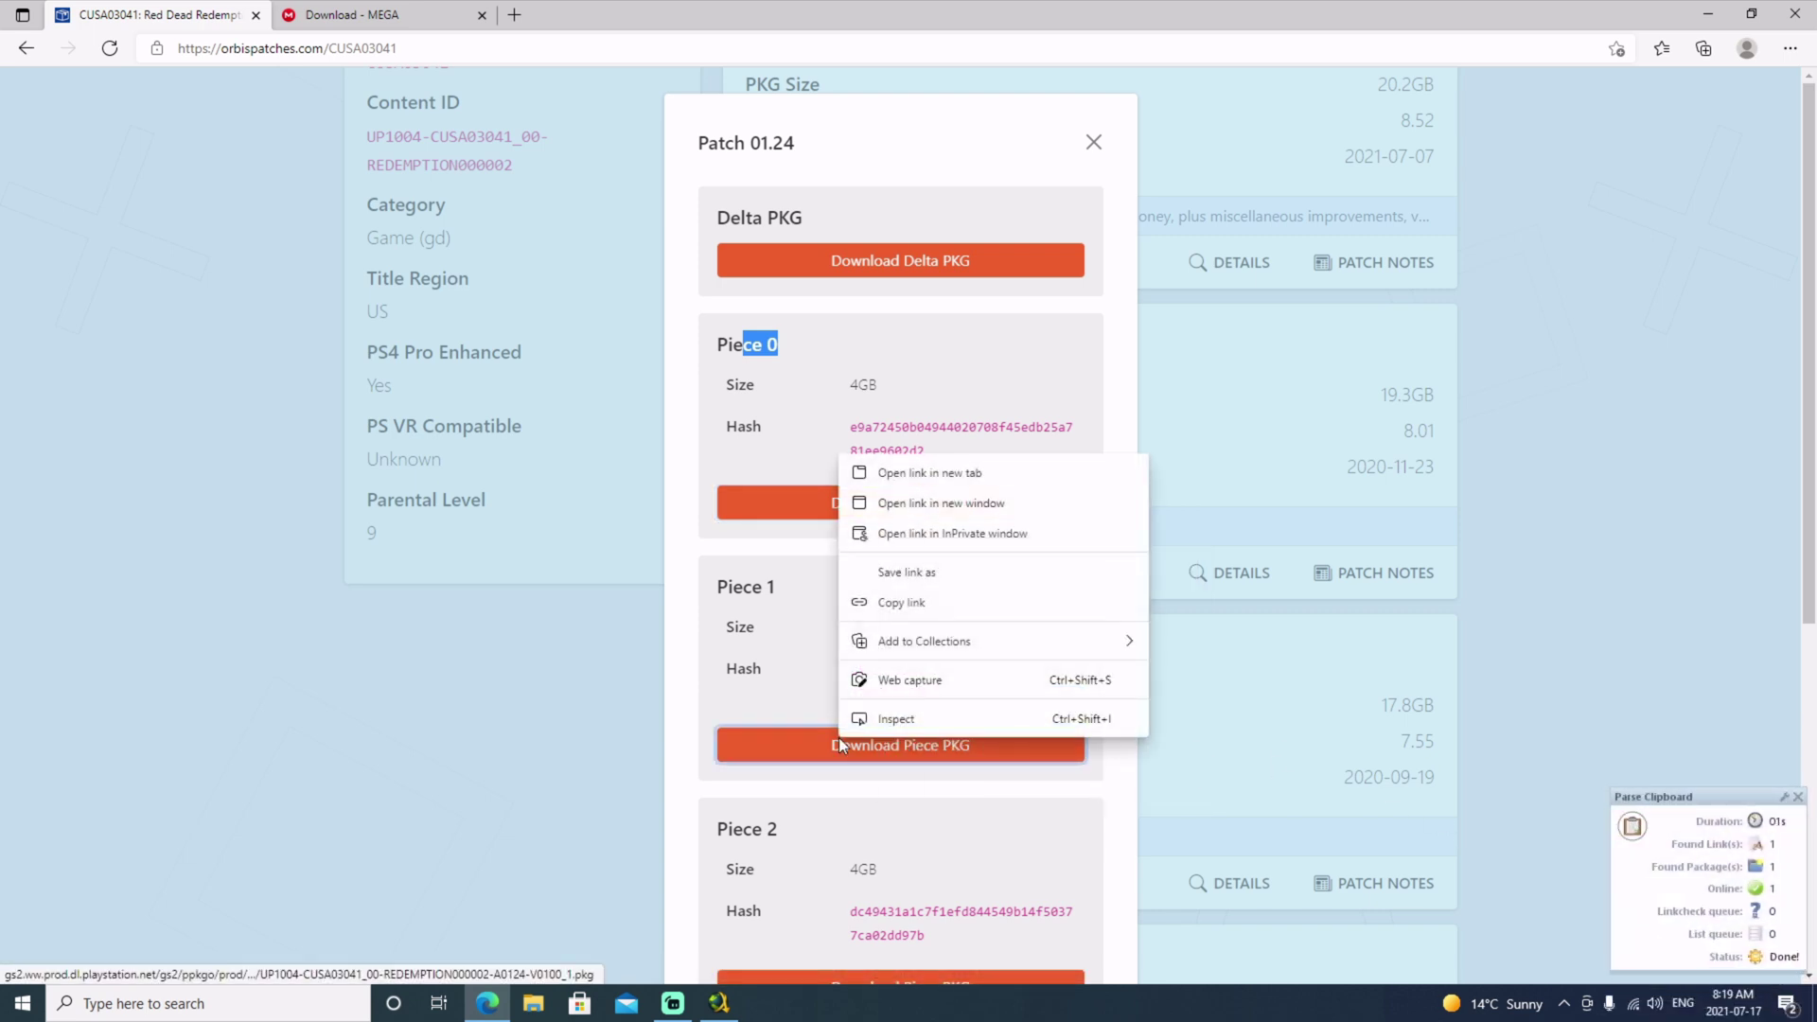
click(911, 601)
scroll(911, 615, down, 3)
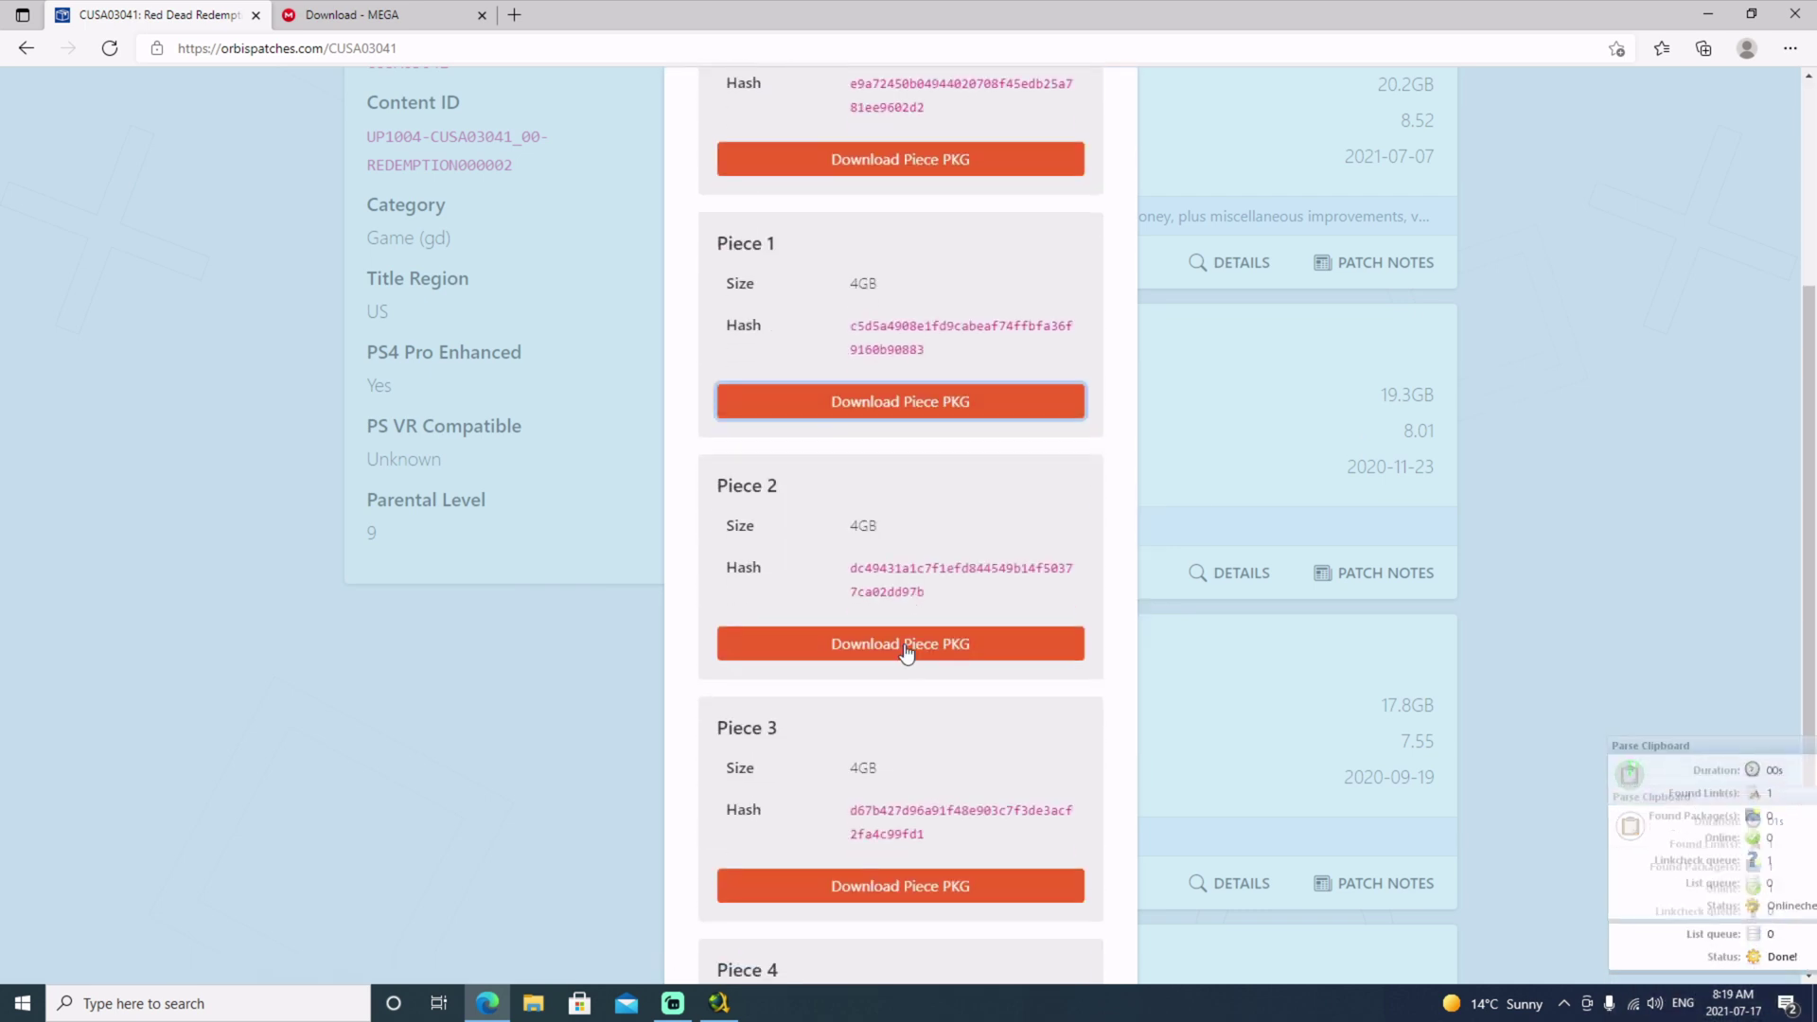
right_click(870, 646)
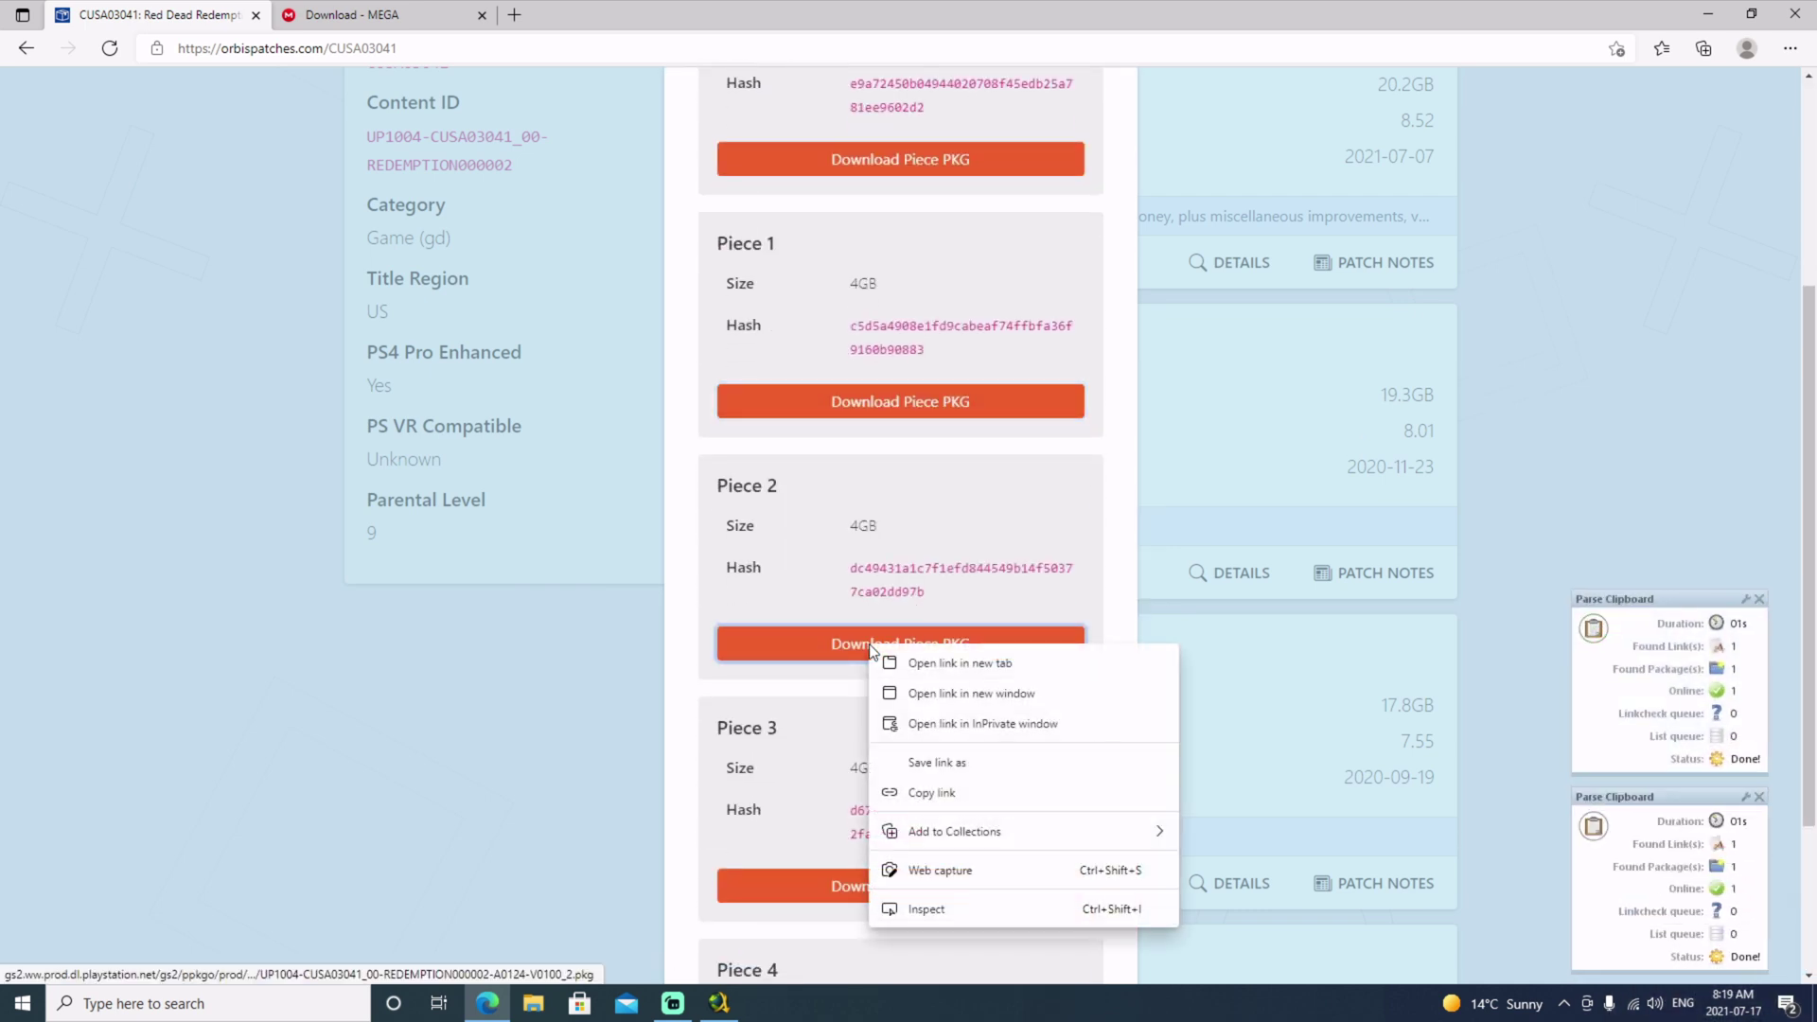
click(918, 792)
- Copy the Piece 3 and Piece 4 links and return to JDownloader's link list
scroll(909, 757, down, 1)
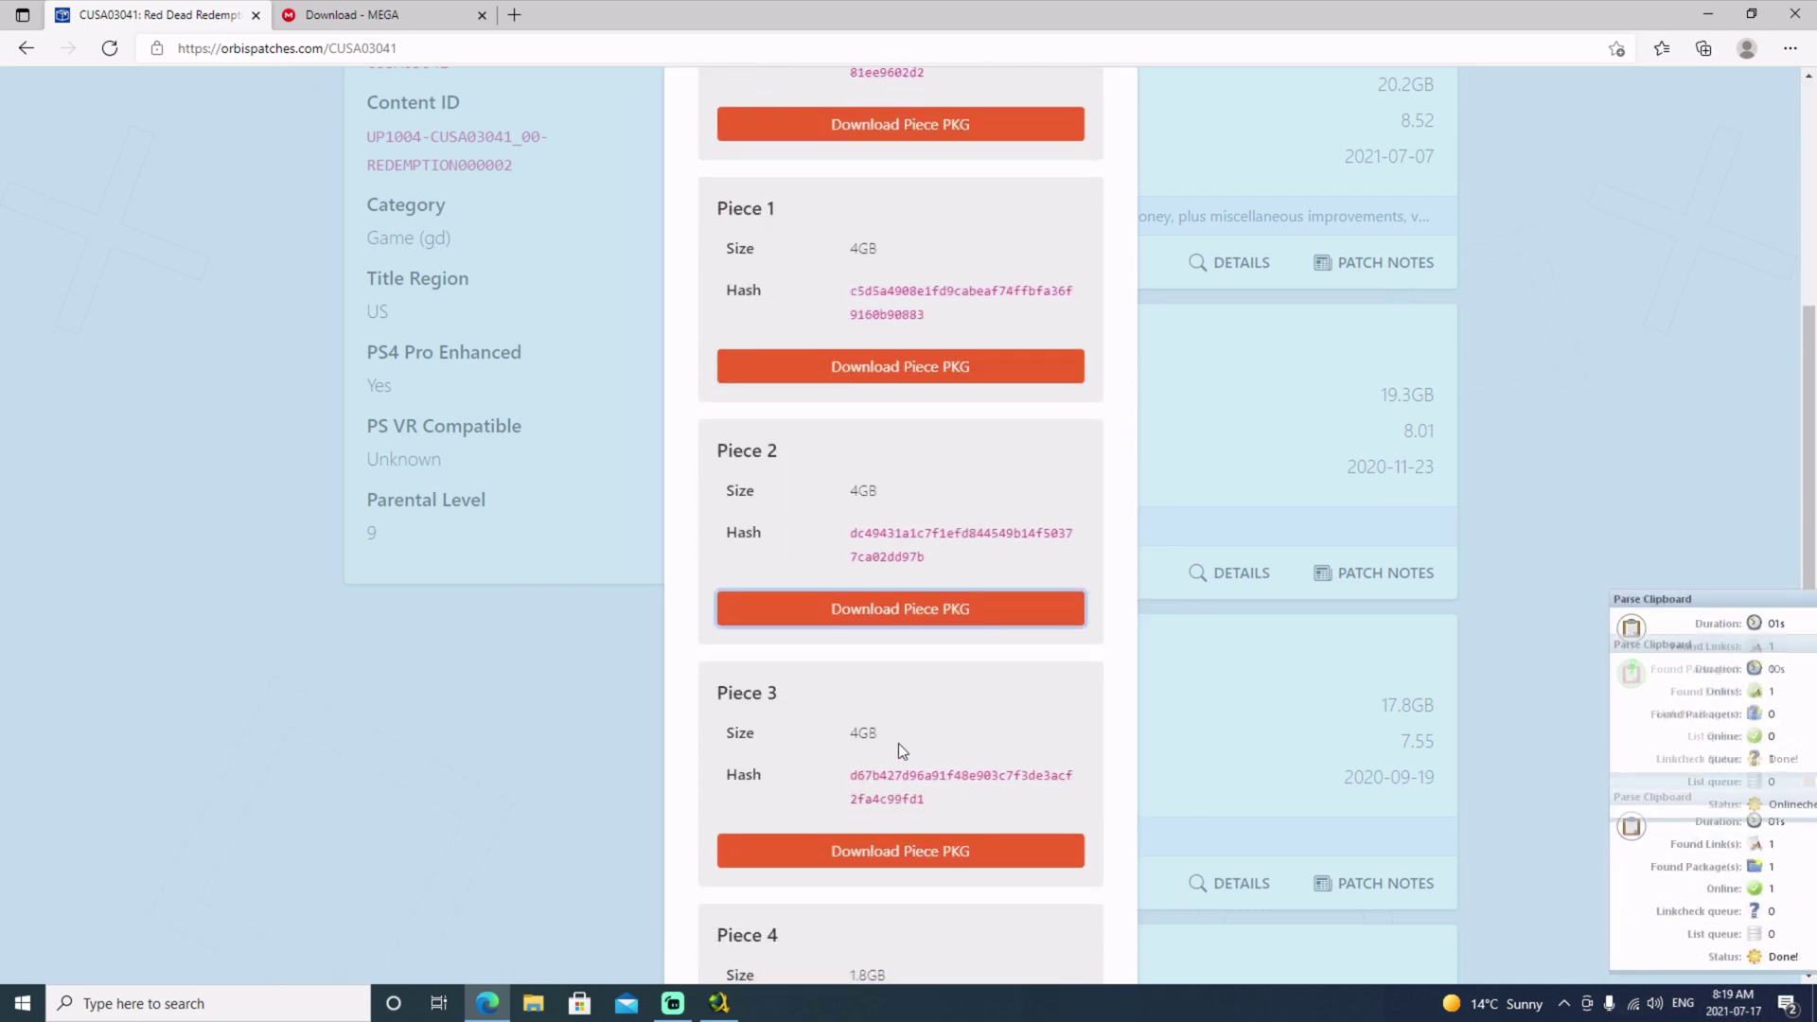
right_click(872, 849)
click(939, 717)
scroll(919, 731, down, 2)
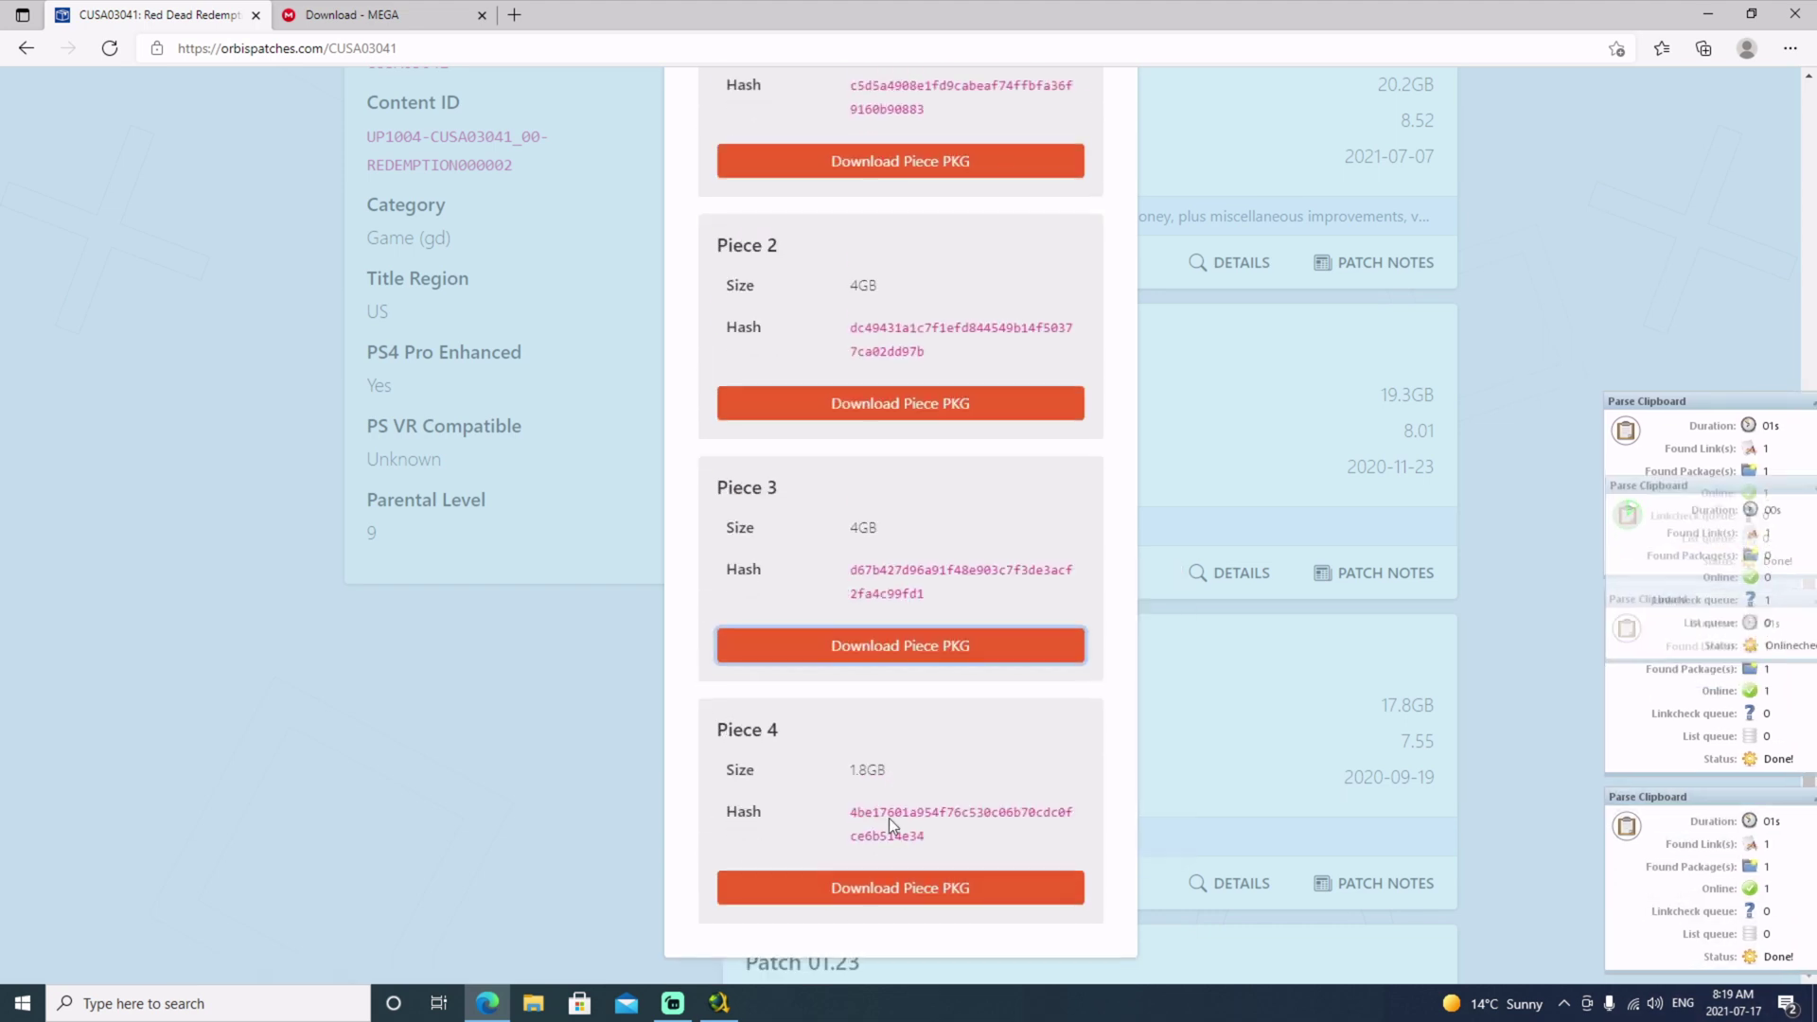
right_click(889, 886)
click(942, 749)
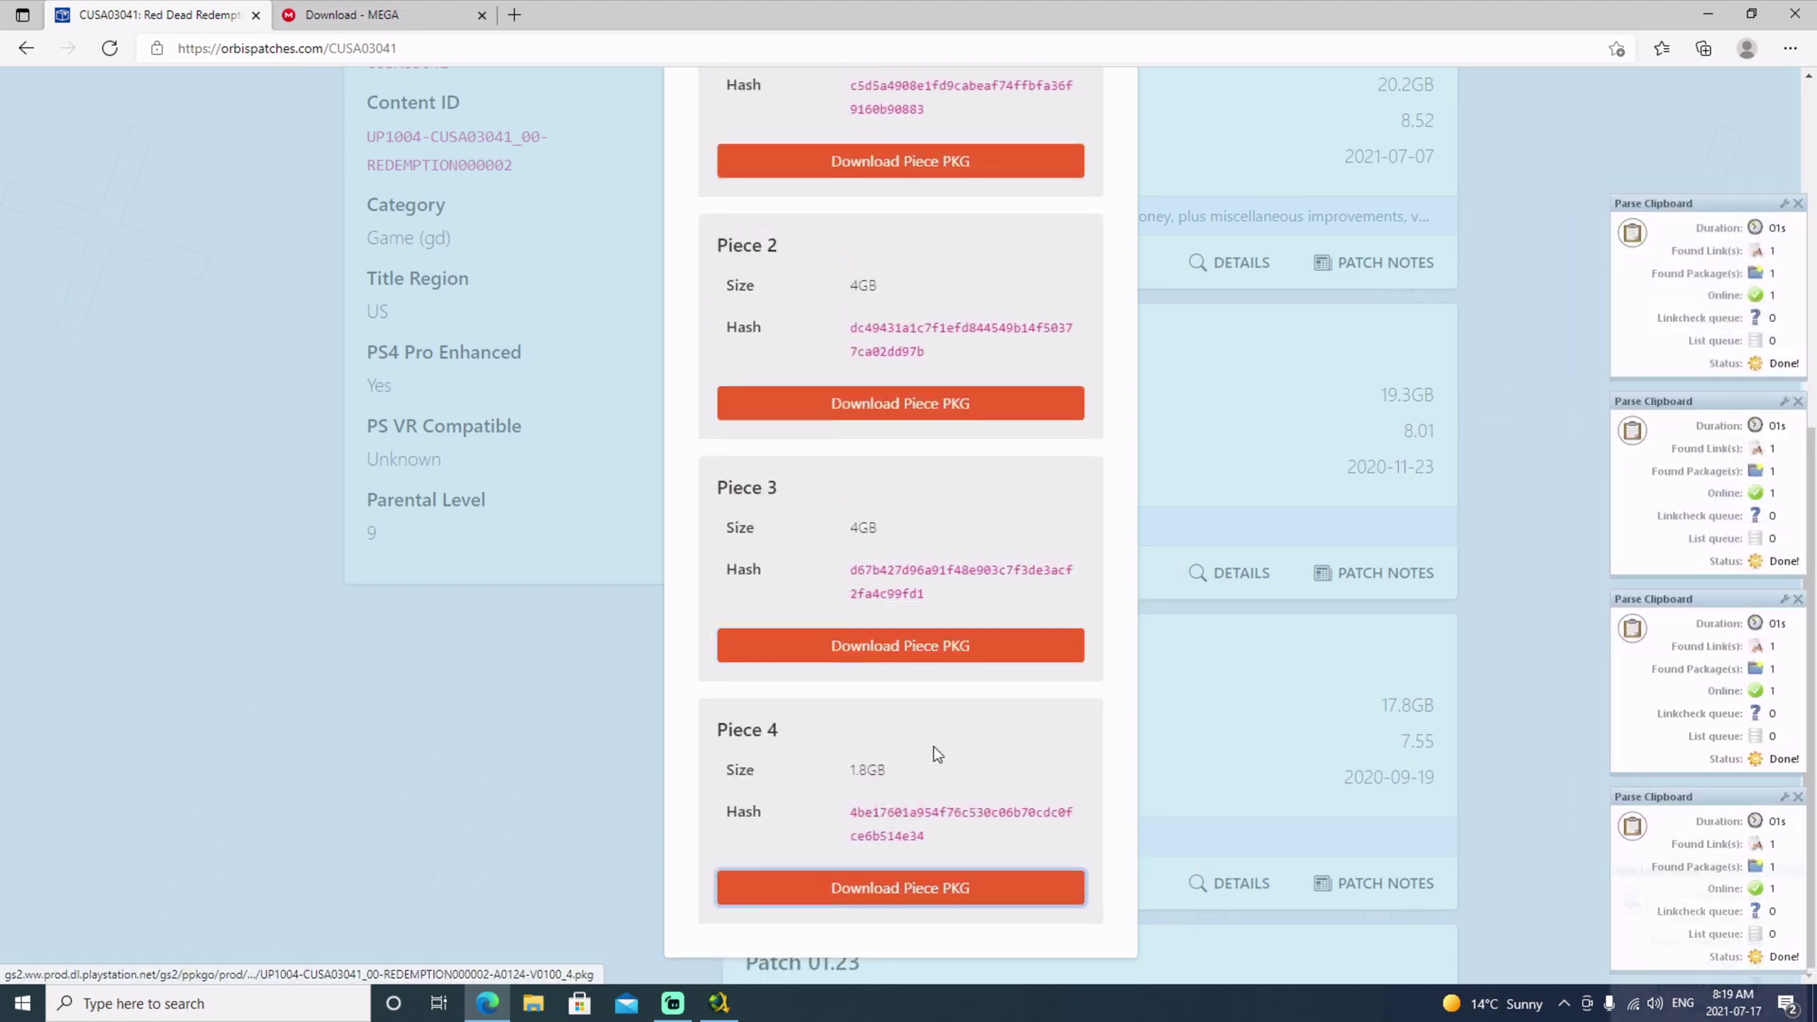
click(719, 1003)
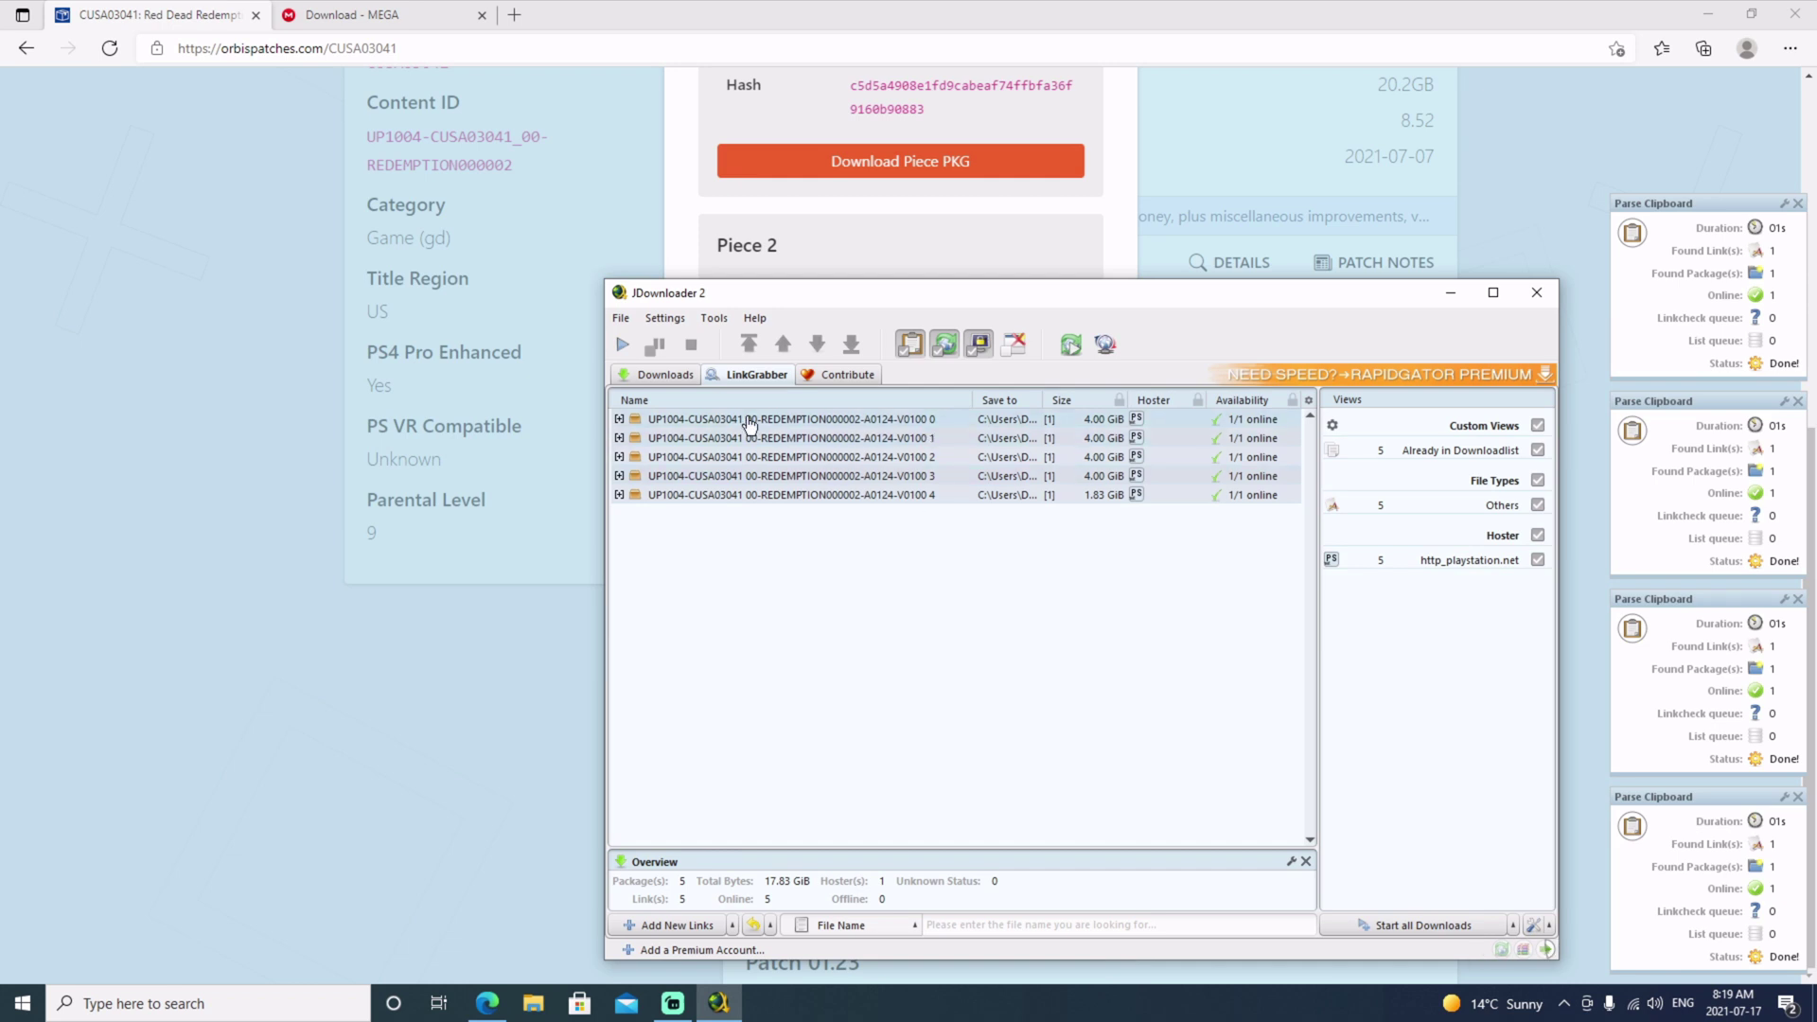
- Merge the five links into package UP1004-CUSA03041 00-REDEMPTION000002-A0124-V0100 and expand it
drag(750, 423, 871, 511)
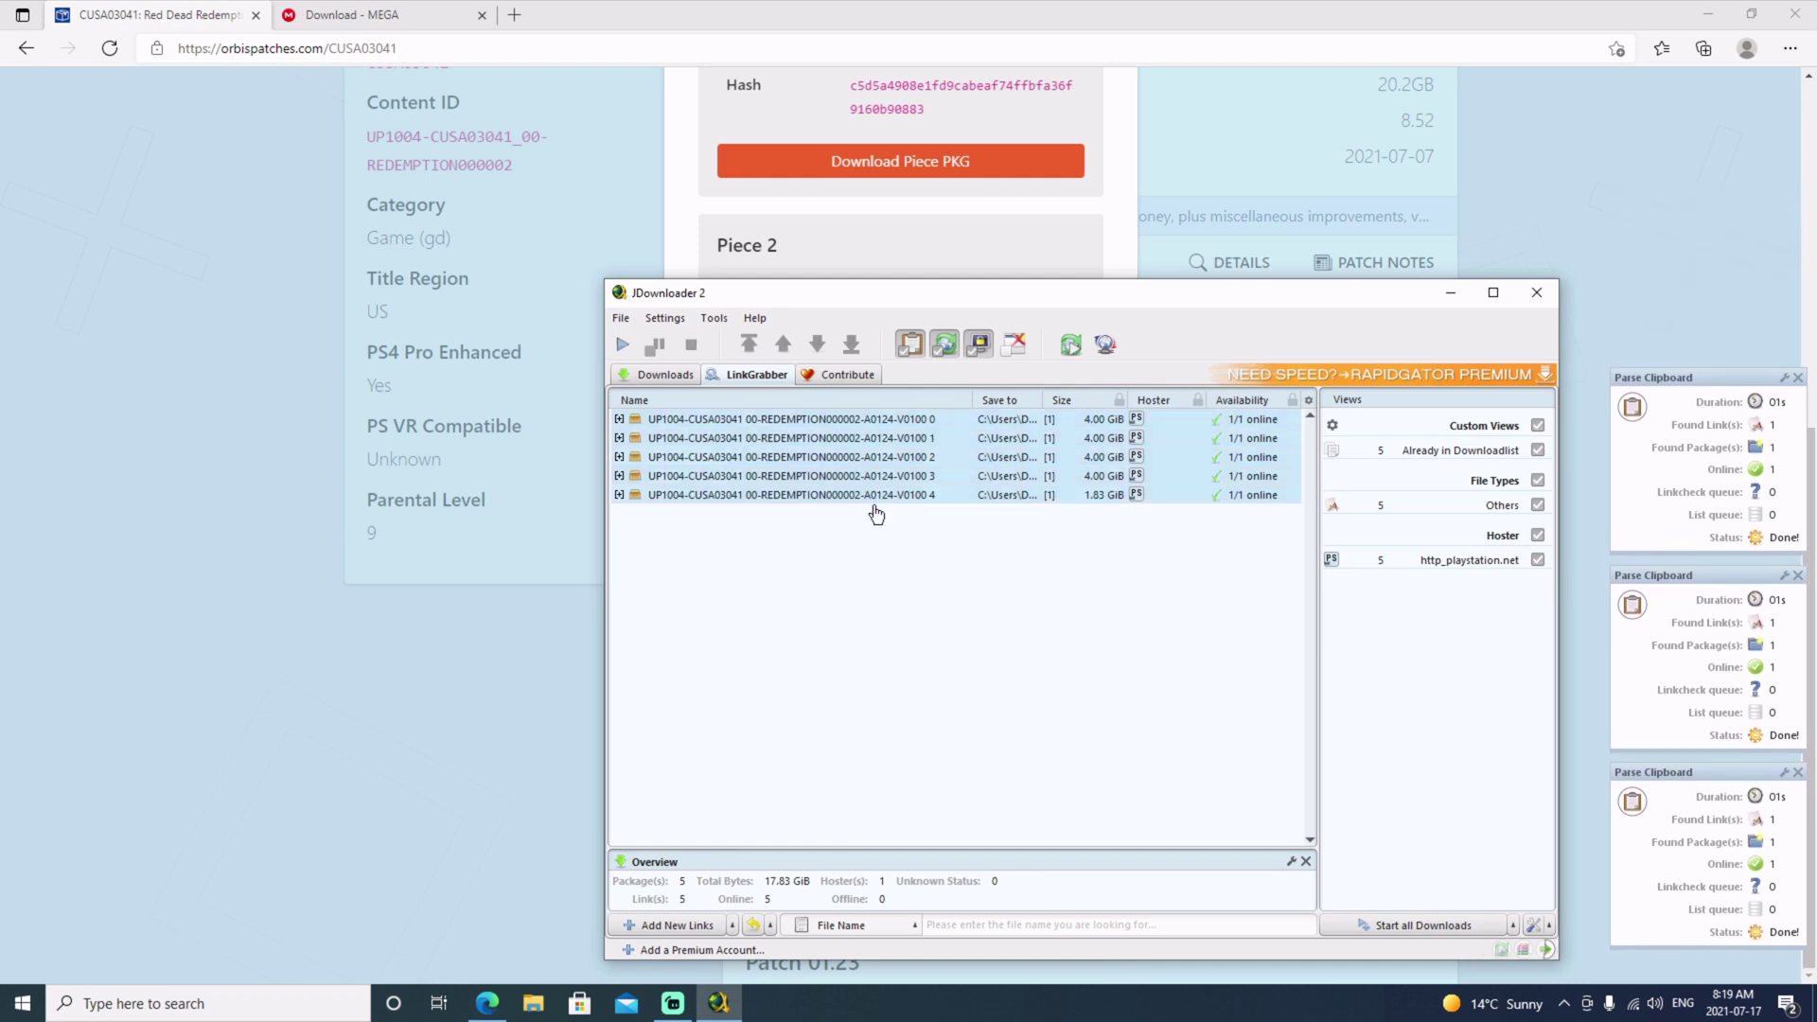
right_click(780, 462)
mouse_move(908, 714)
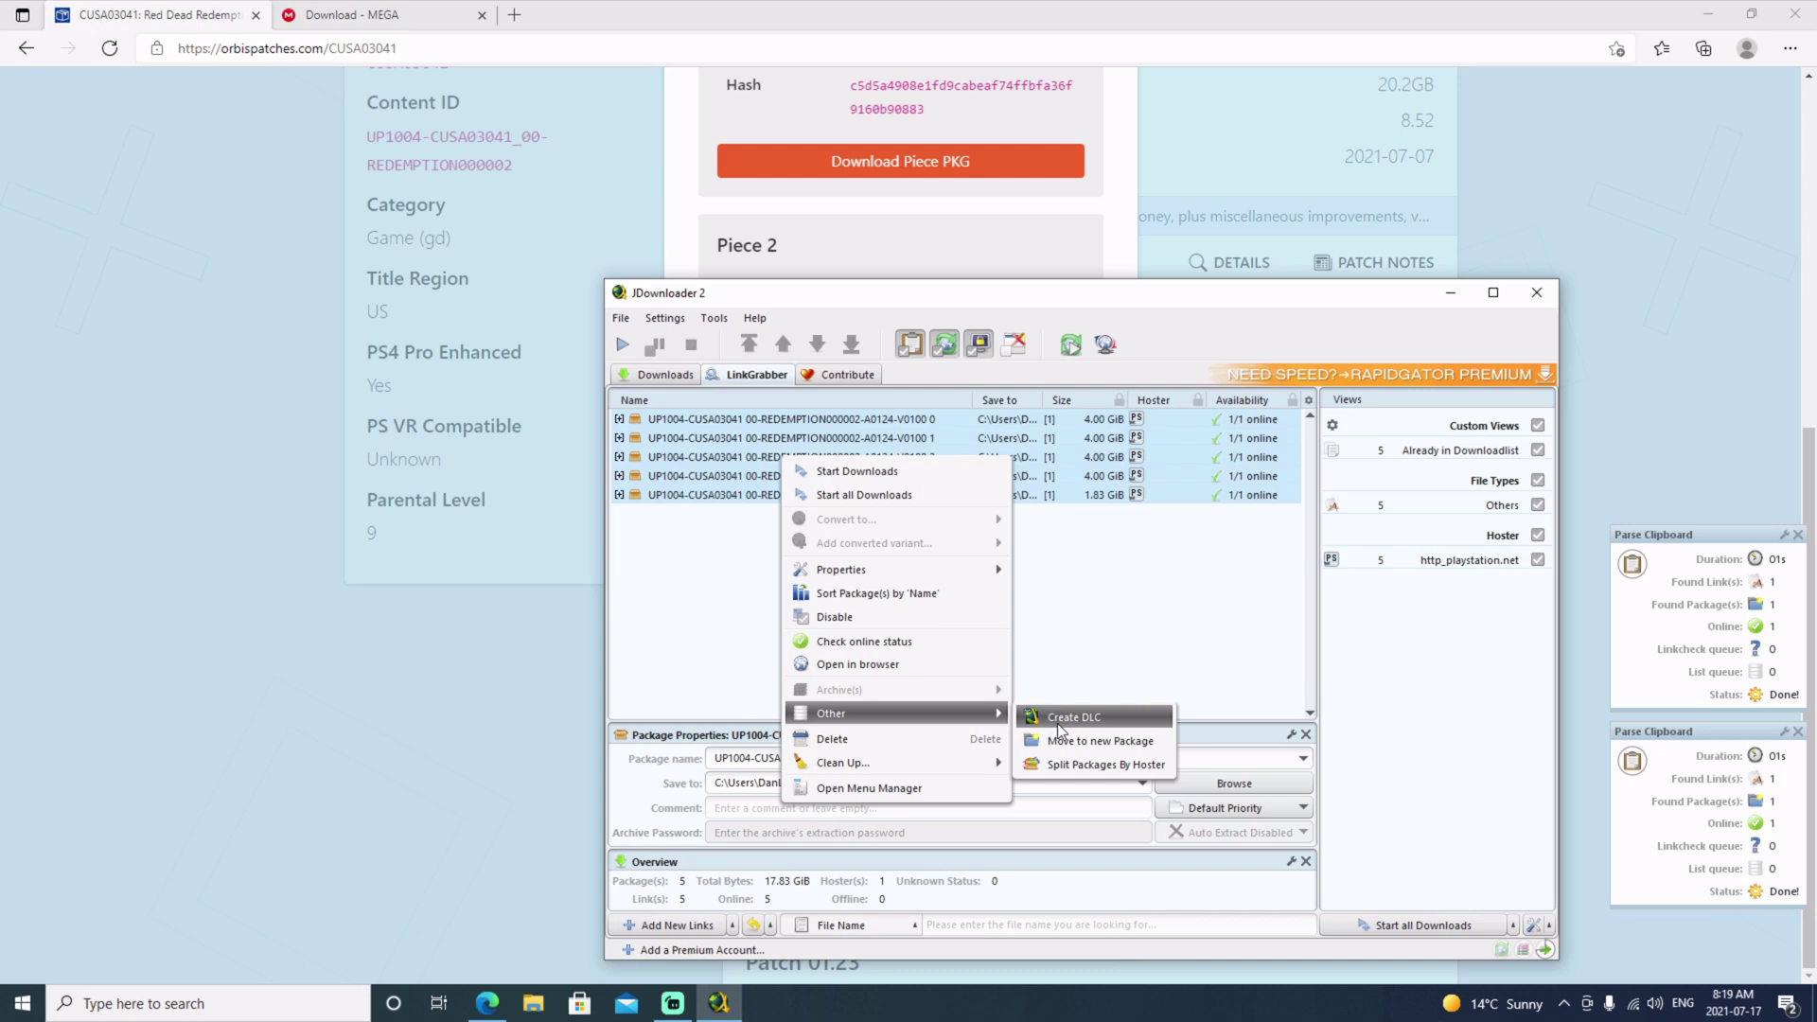
click(1087, 743)
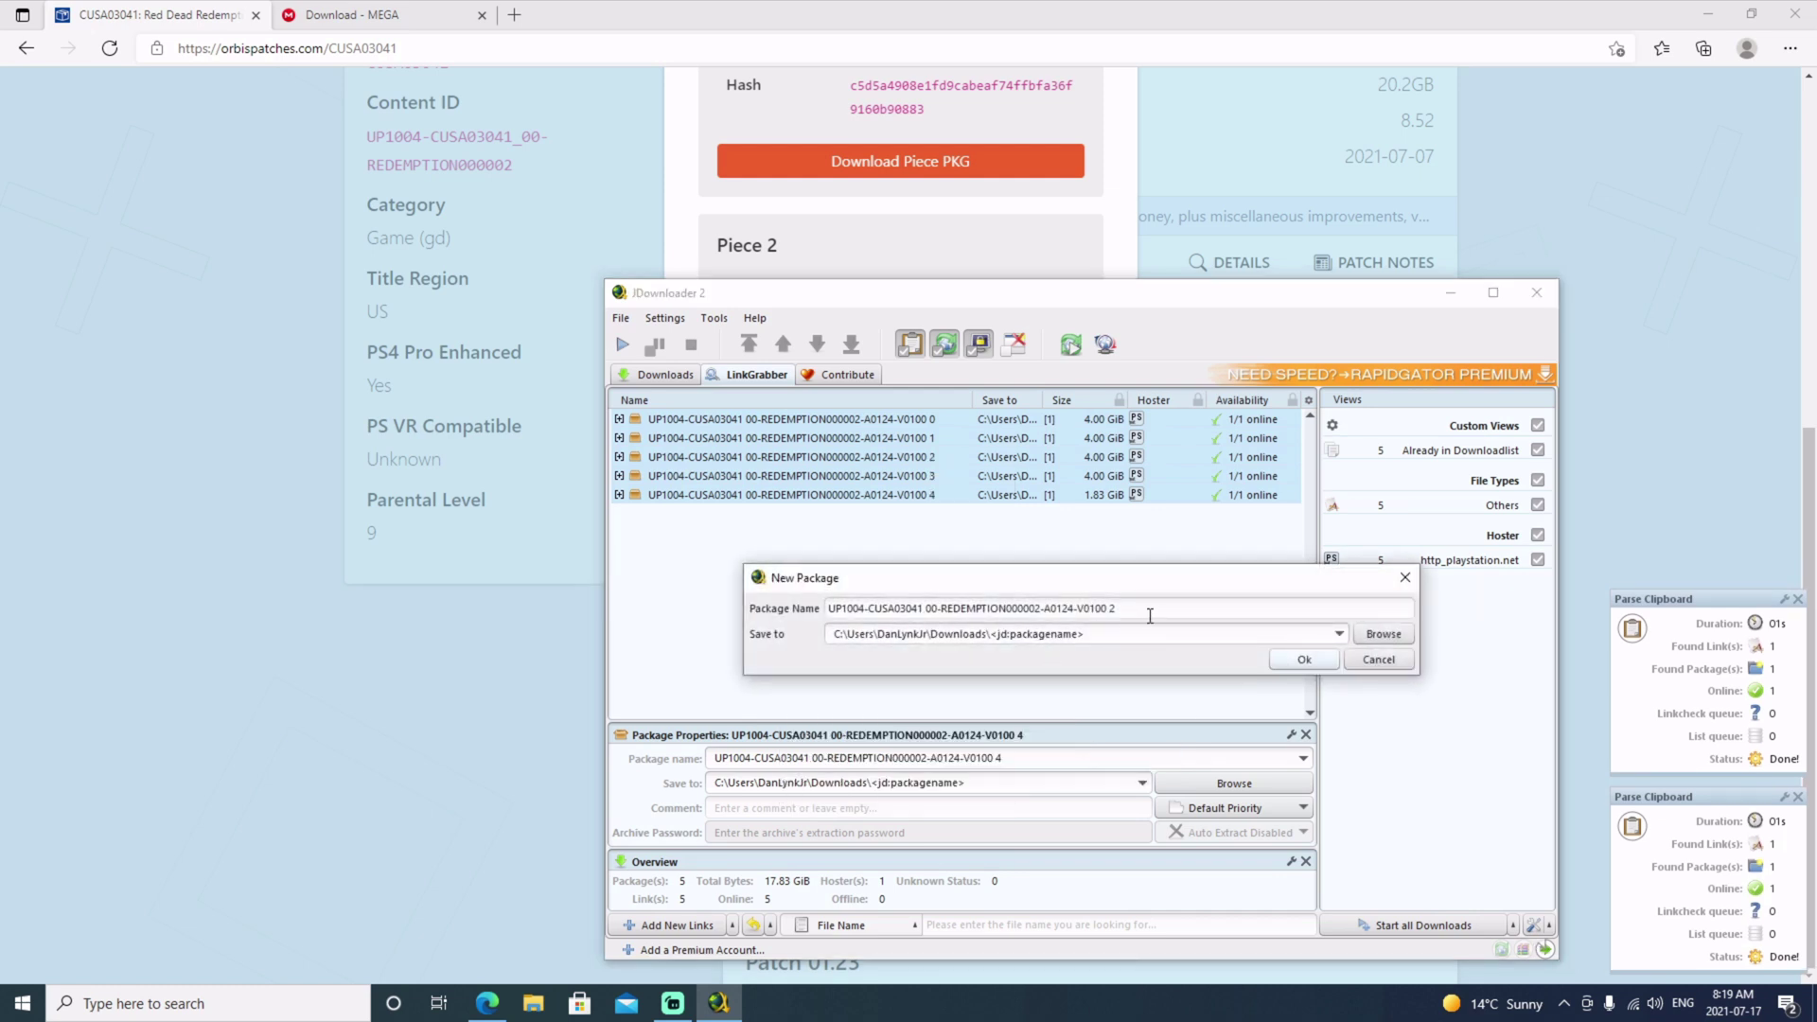
click(1149, 614)
click(1153, 613)
key(shift+Left)
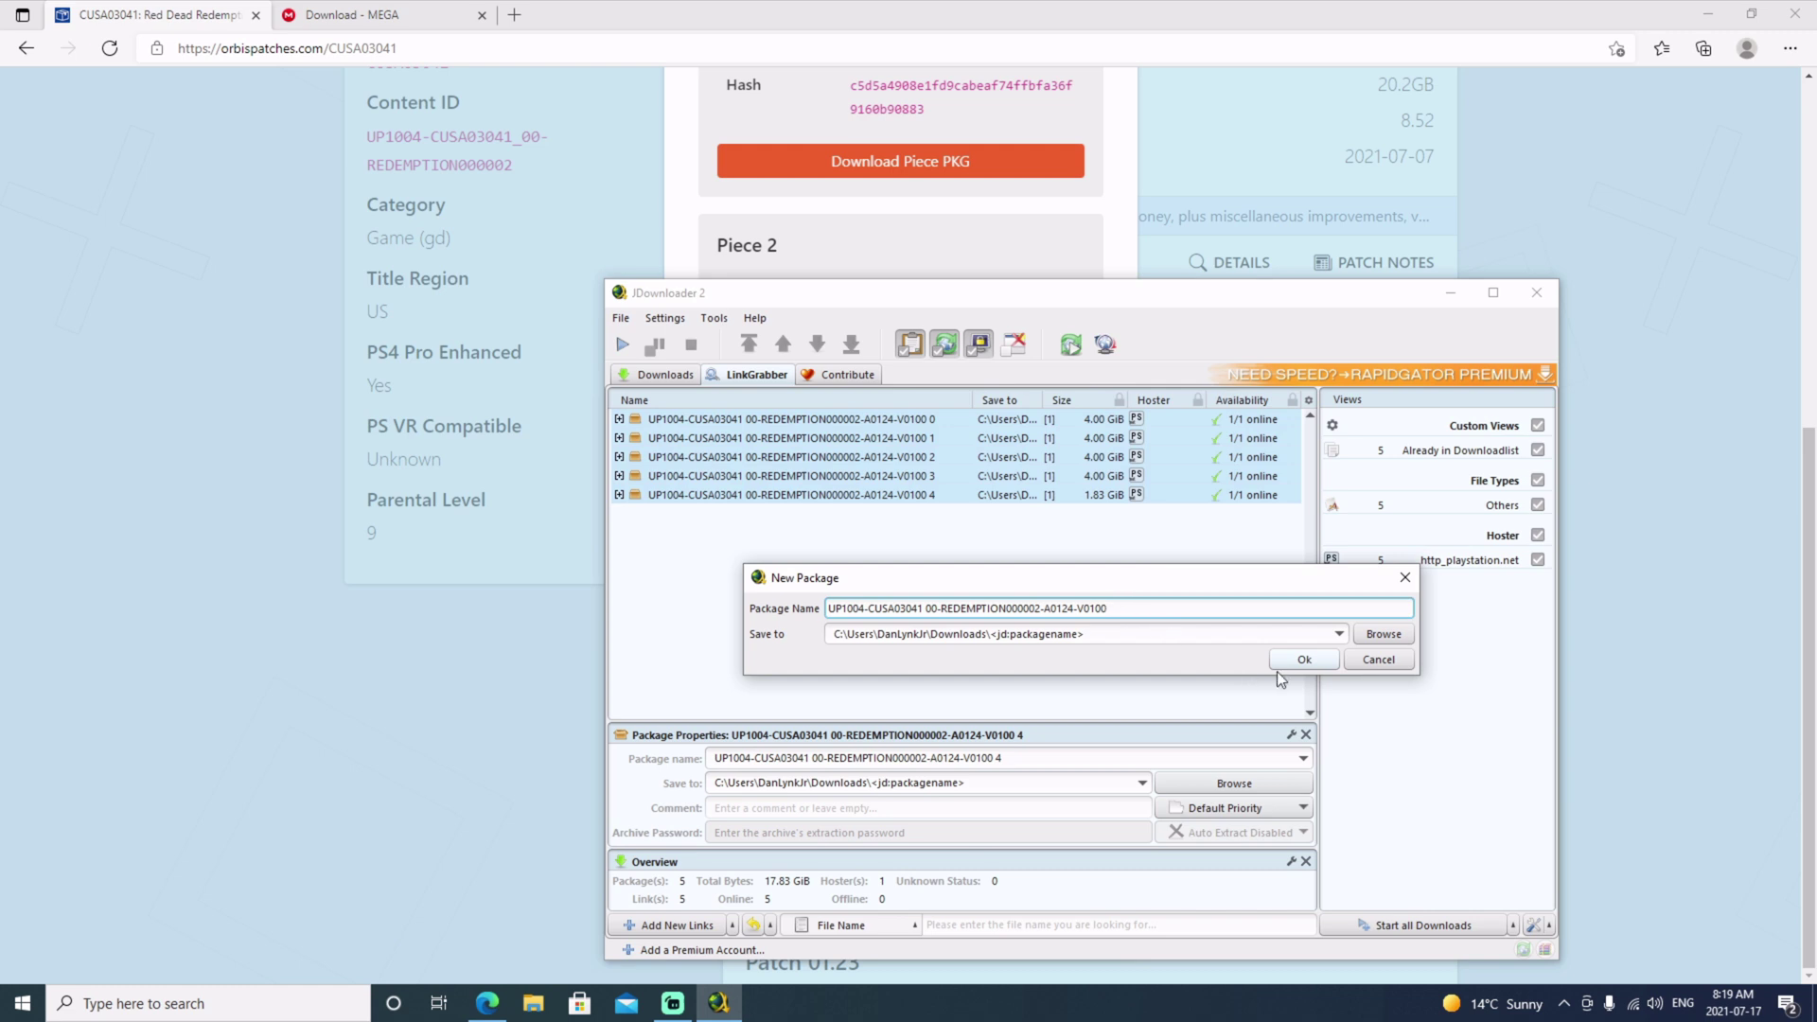
click(1304, 660)
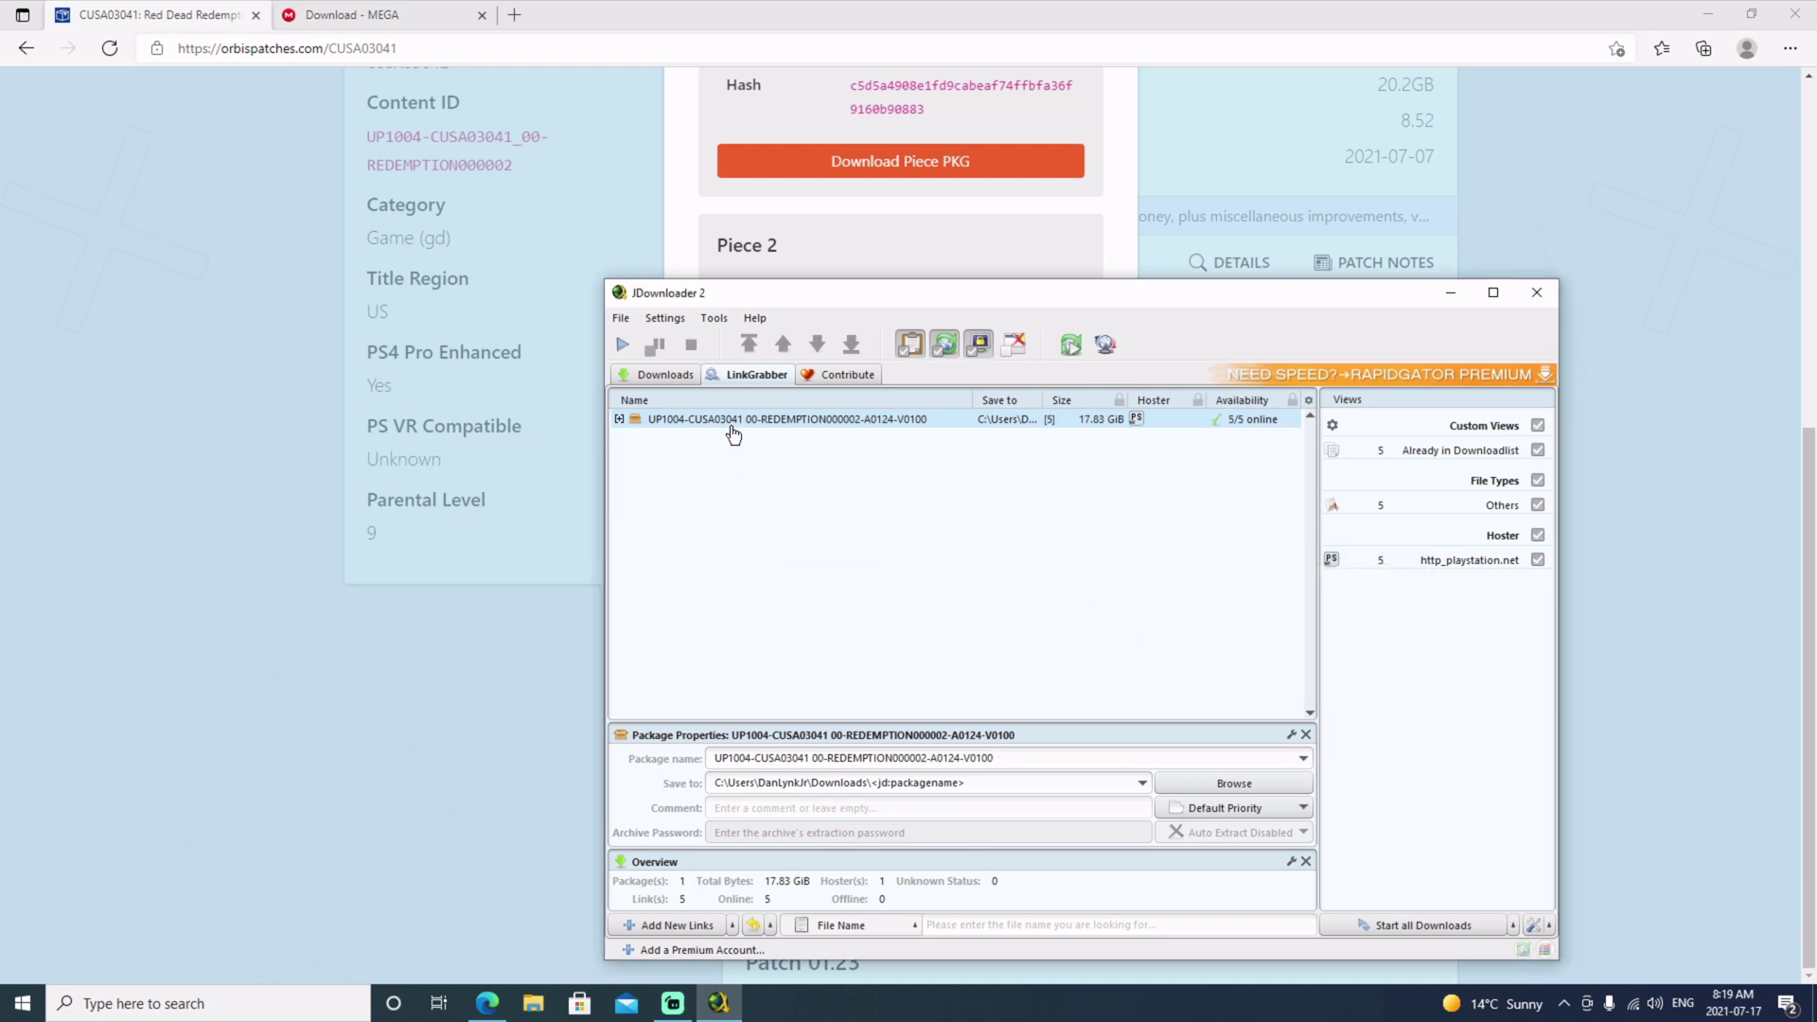
click(619, 419)
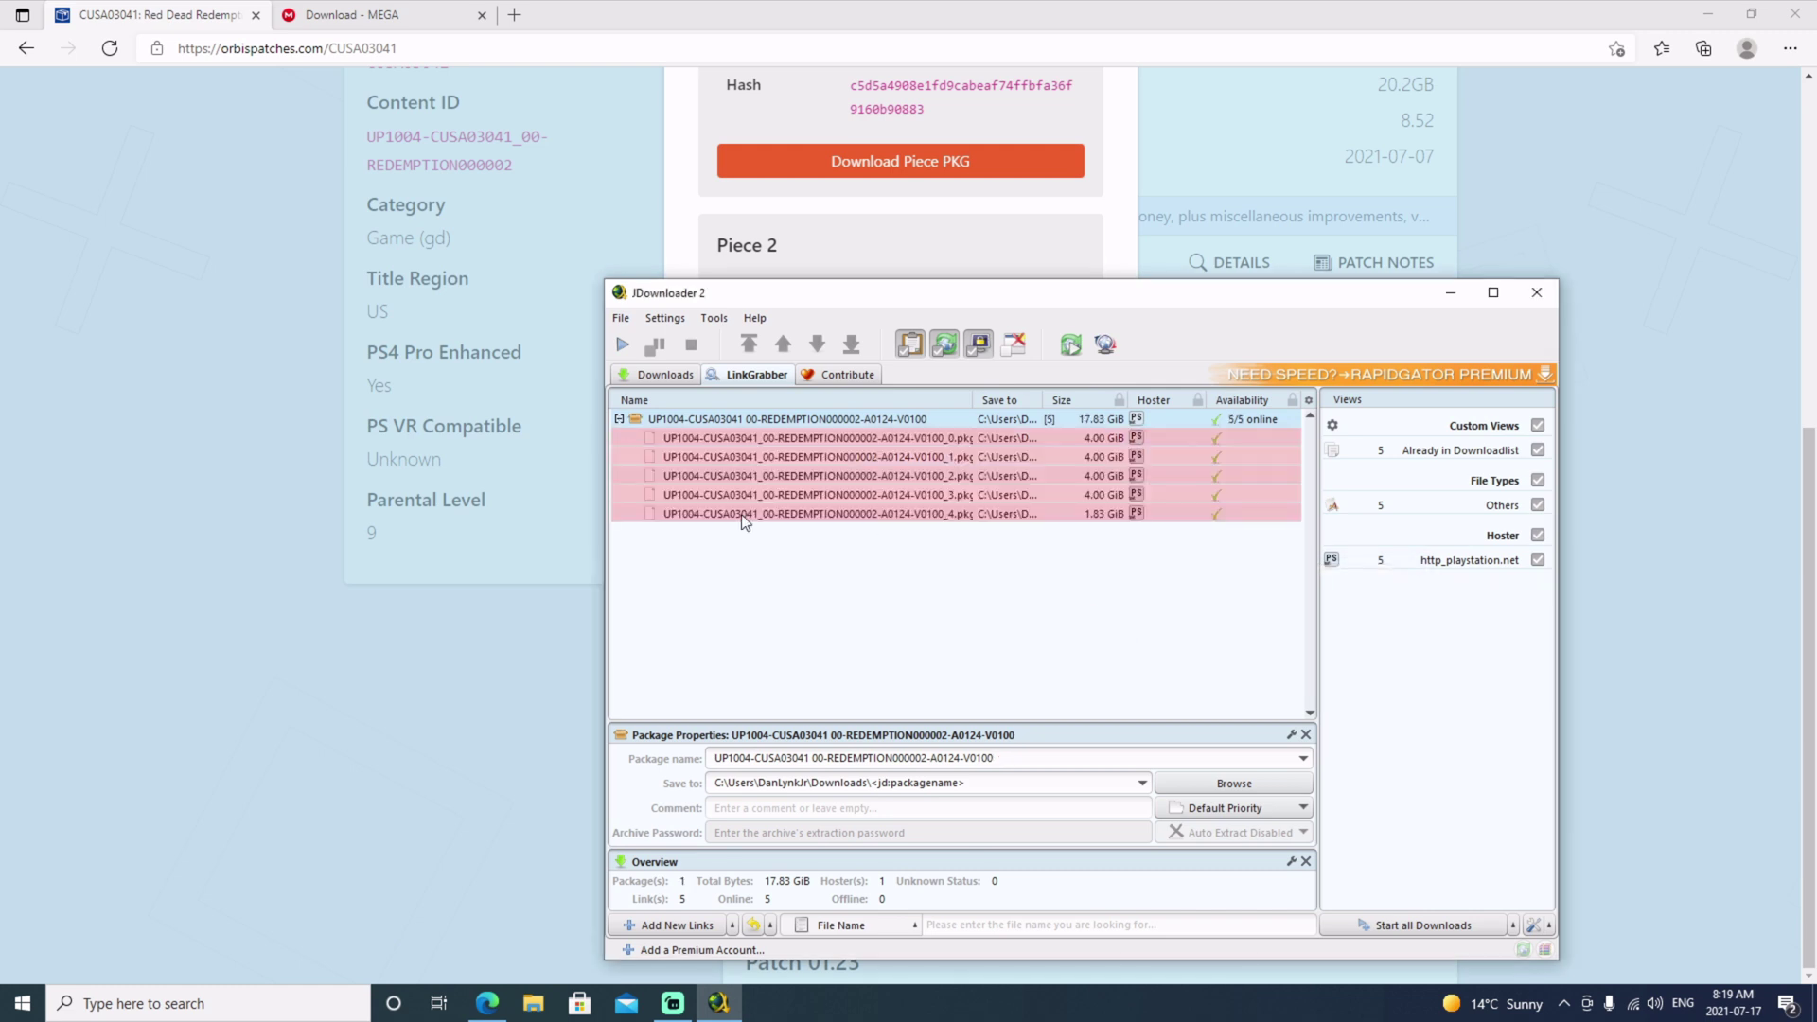
right_click(788, 422)
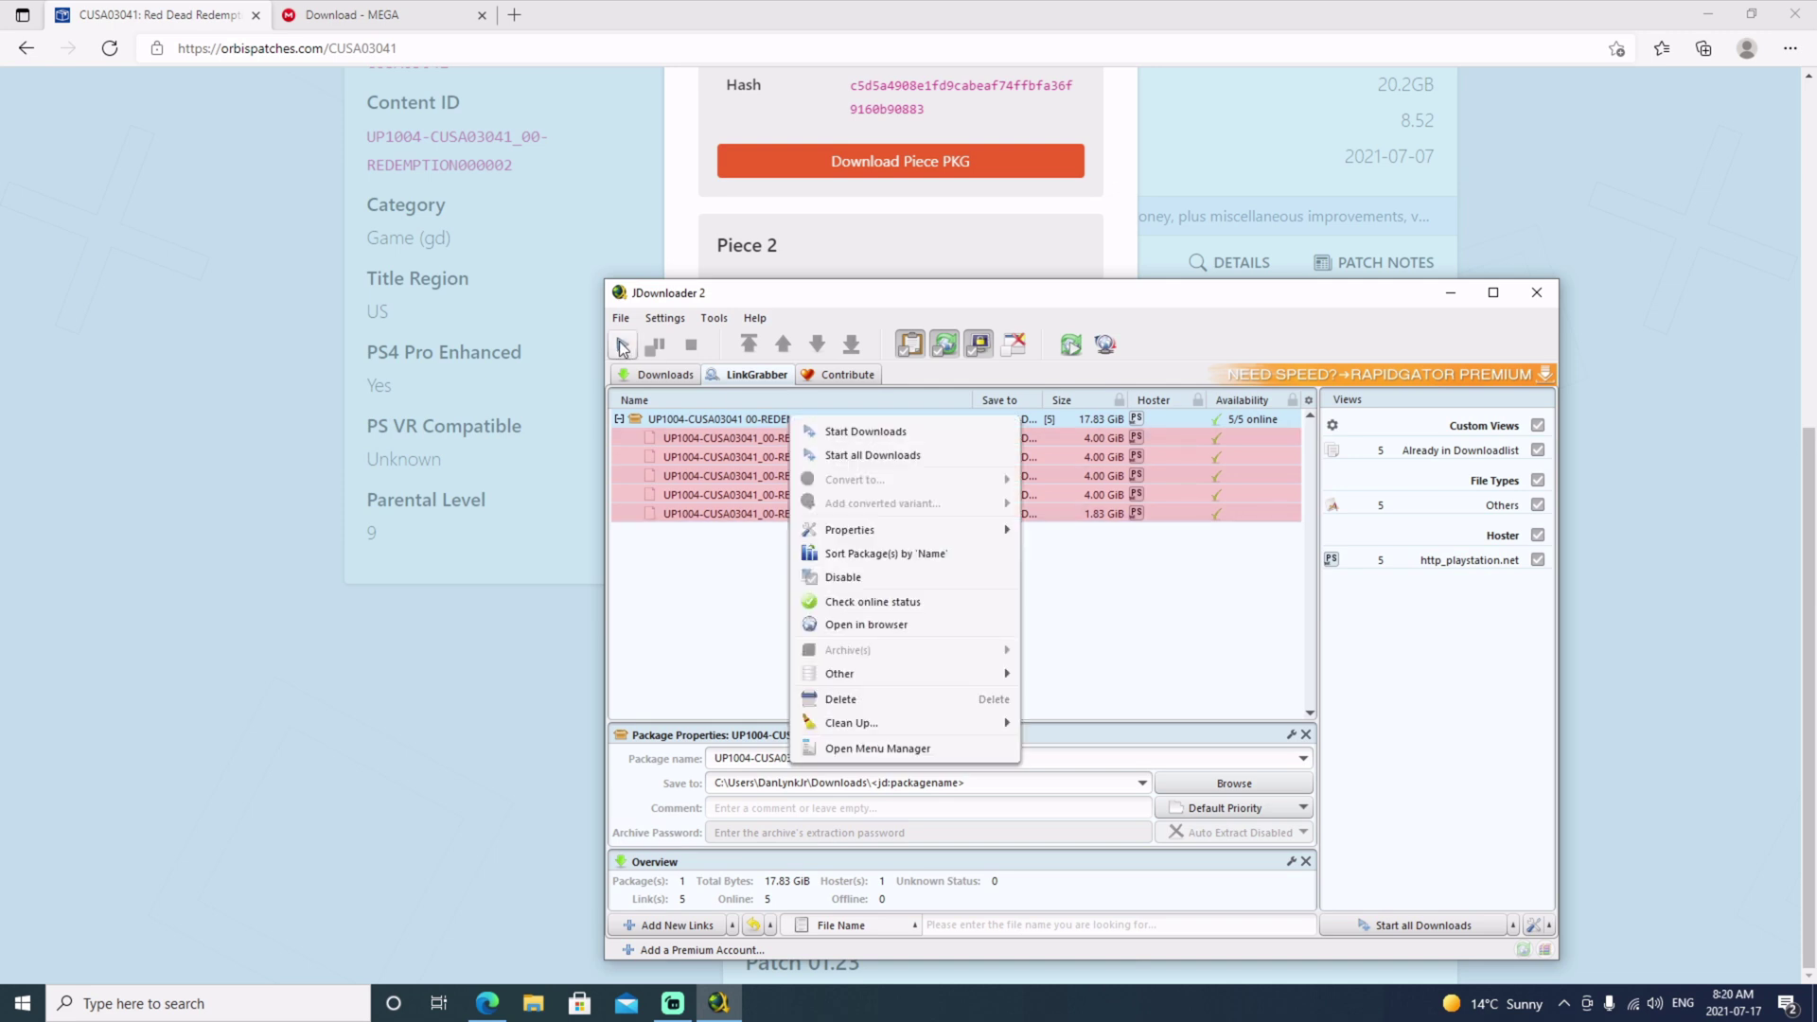
- Open the REDEMPTION package's download directory from the Downloads list in File Explorer
click(659, 375)
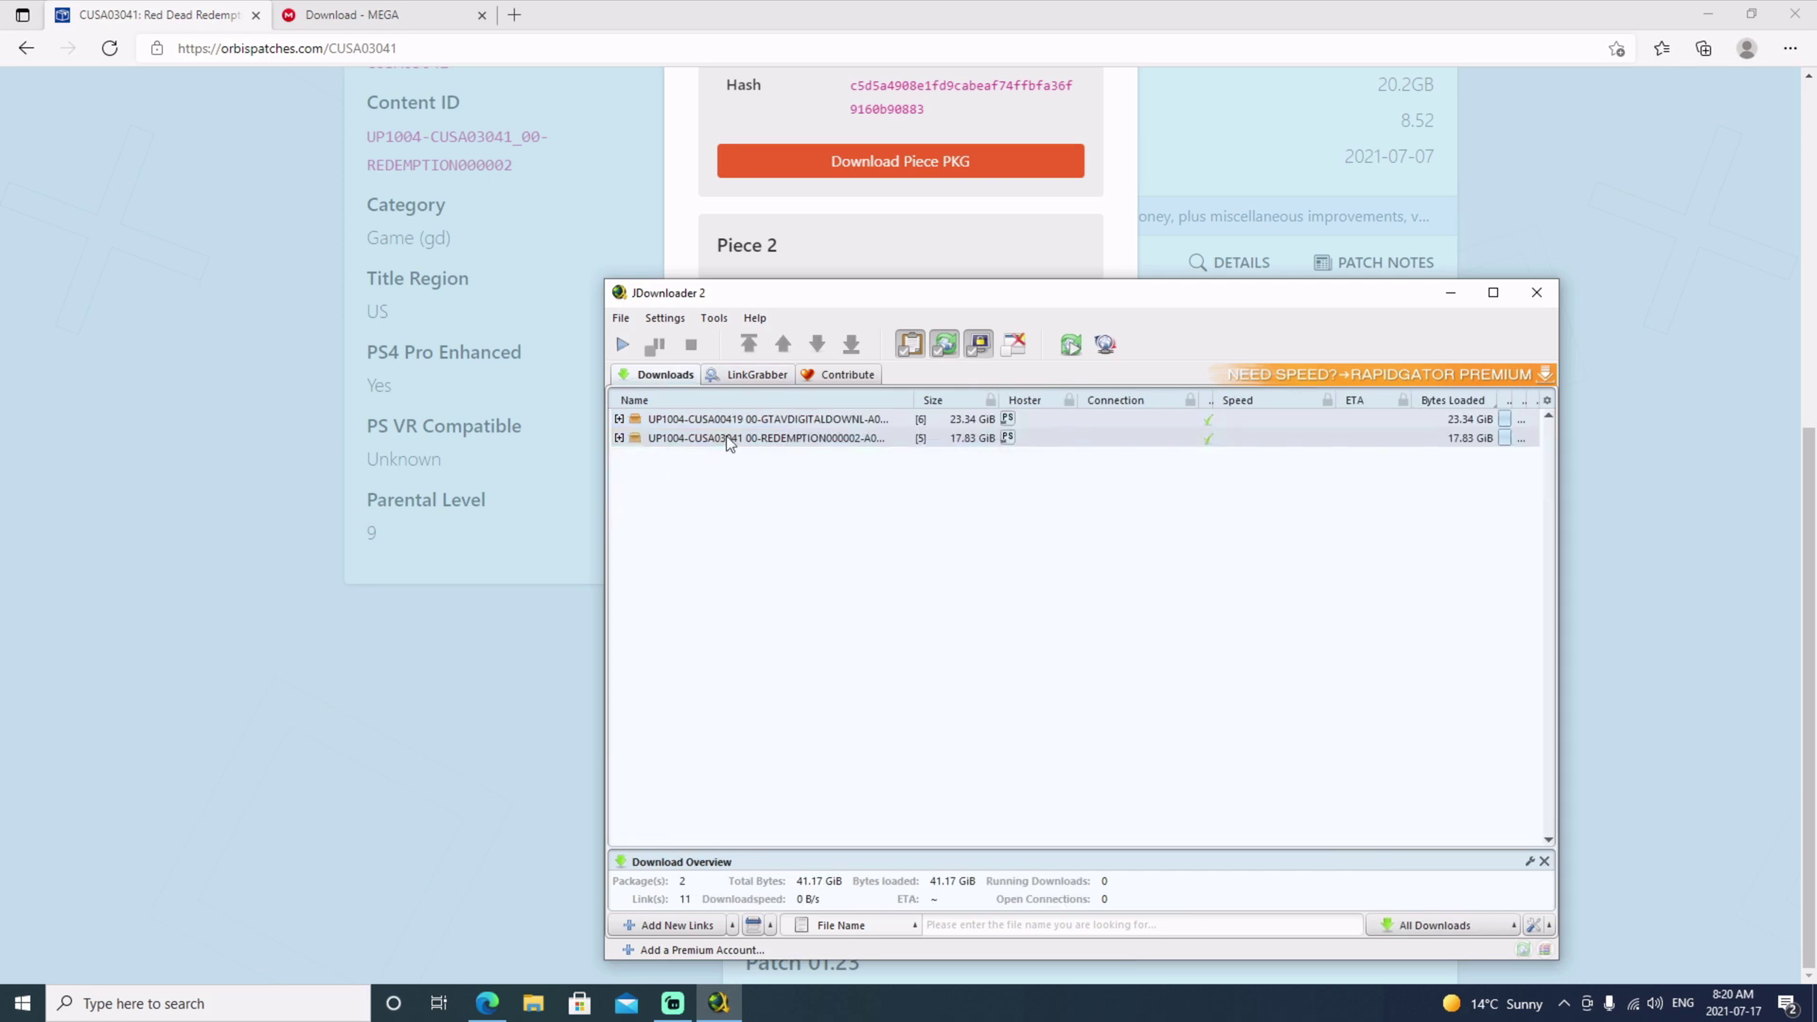
click(618, 439)
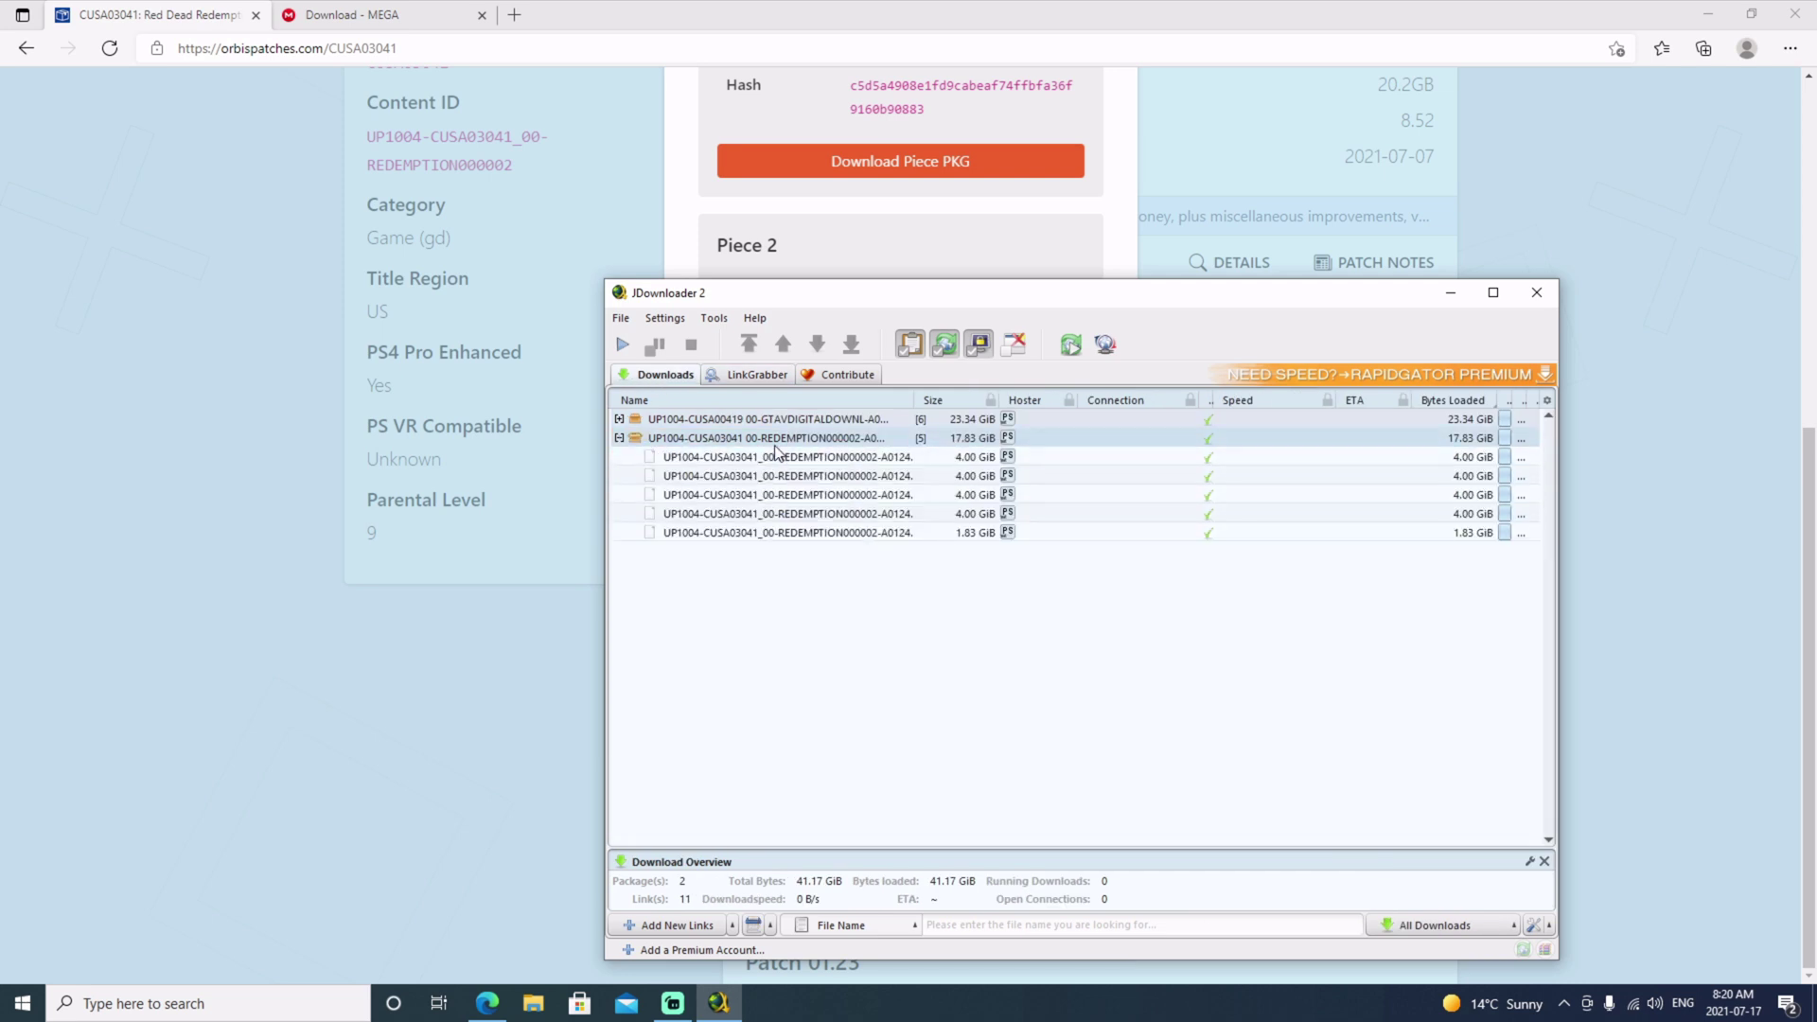
click(775, 439)
right_click(775, 439)
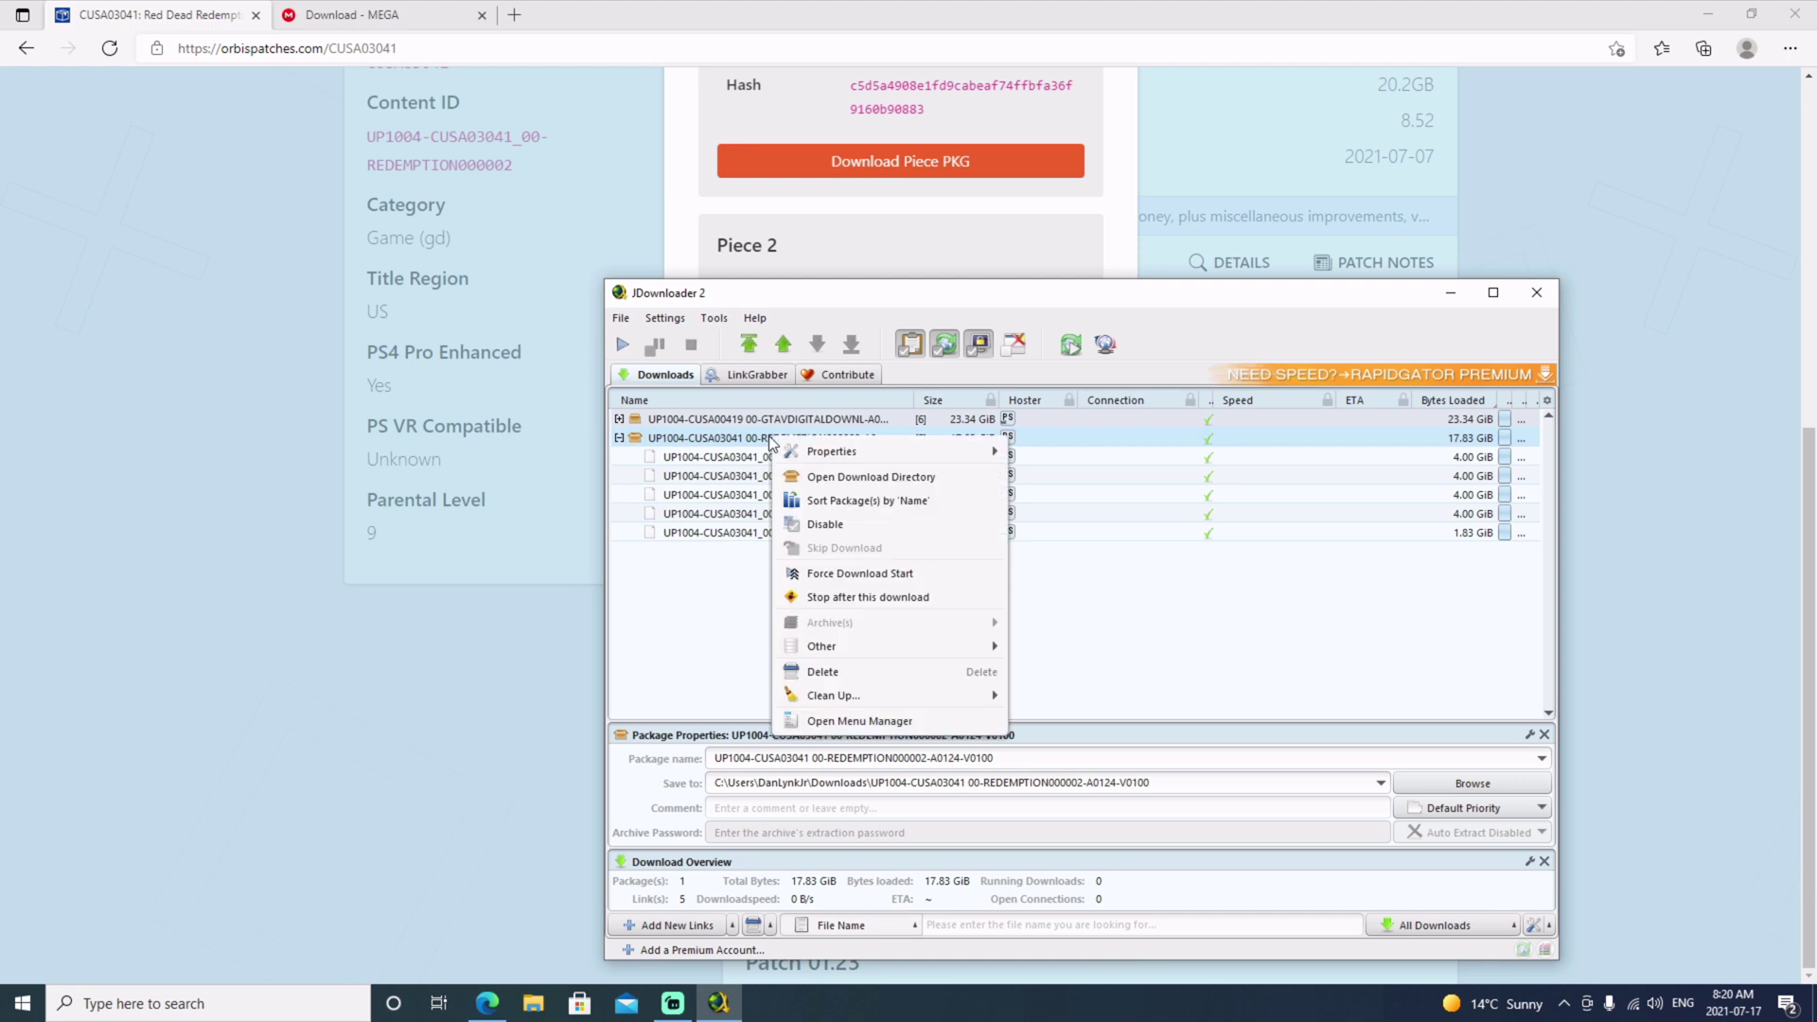
click(824, 478)
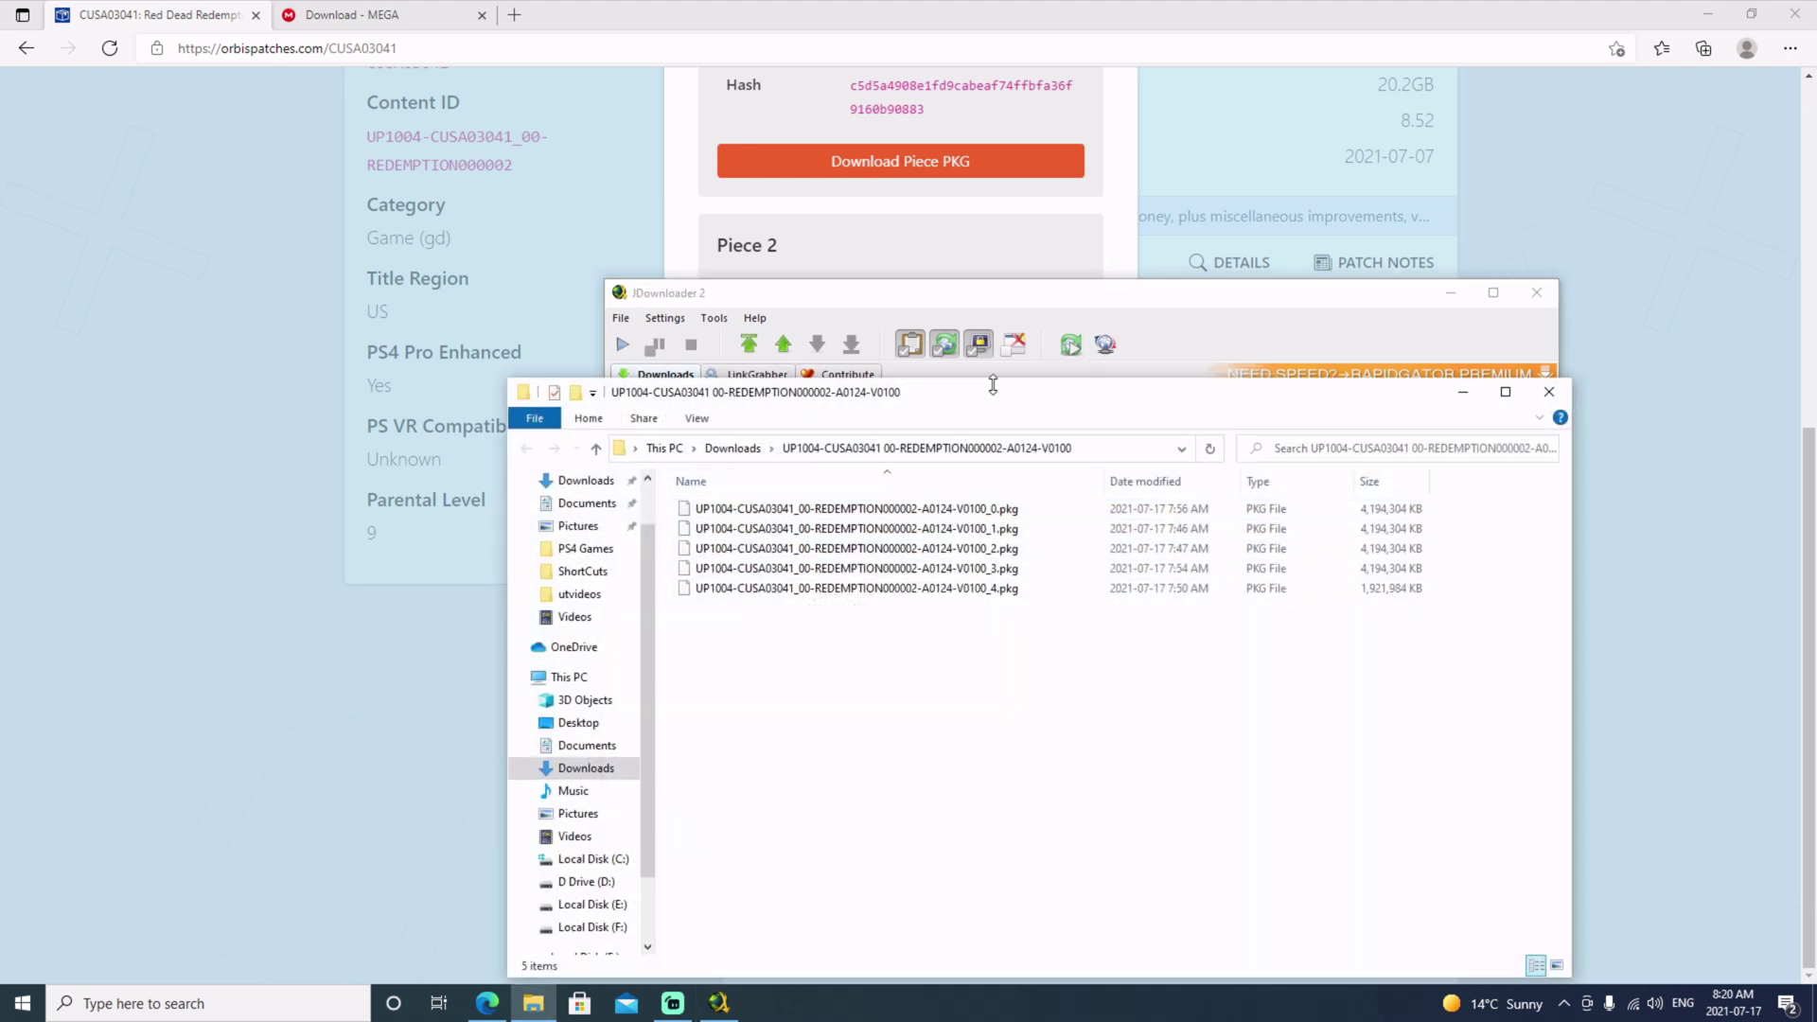
drag(963, 408, 1297, 444)
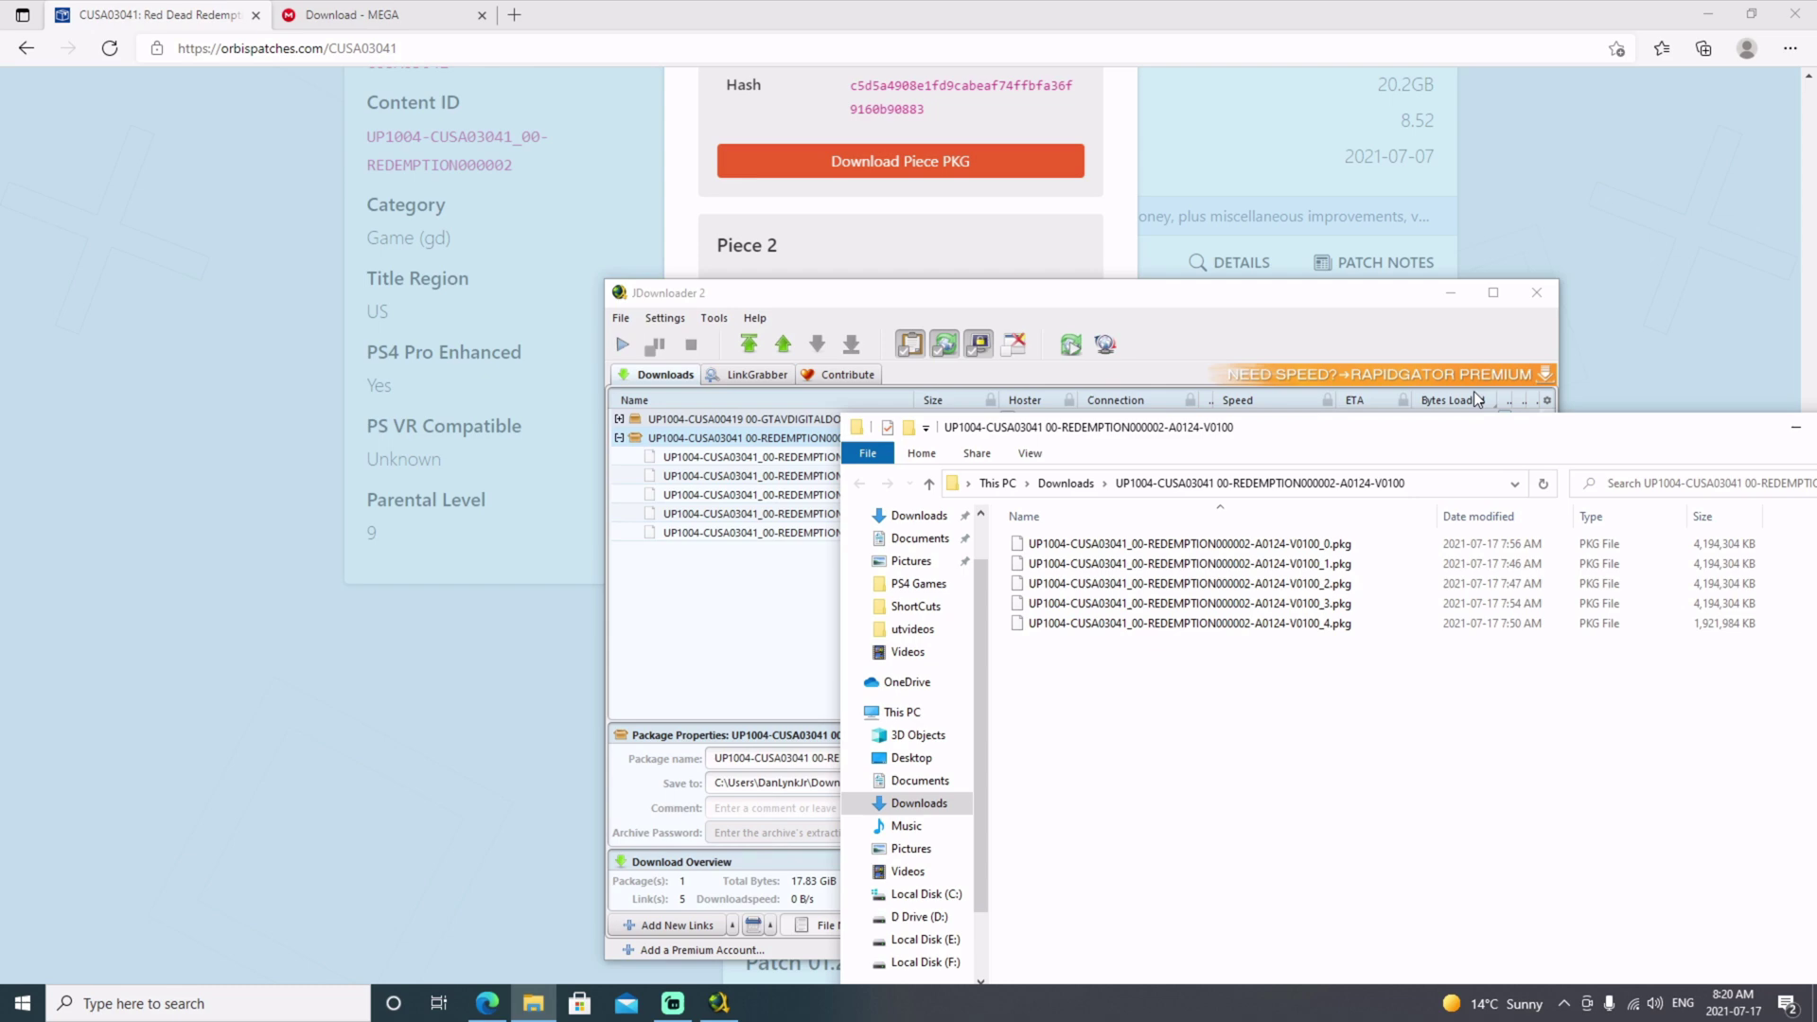
- Exit JDownloader, then download pkg-merge.rar (659 KB) from MEGA and open it
click(1531, 297)
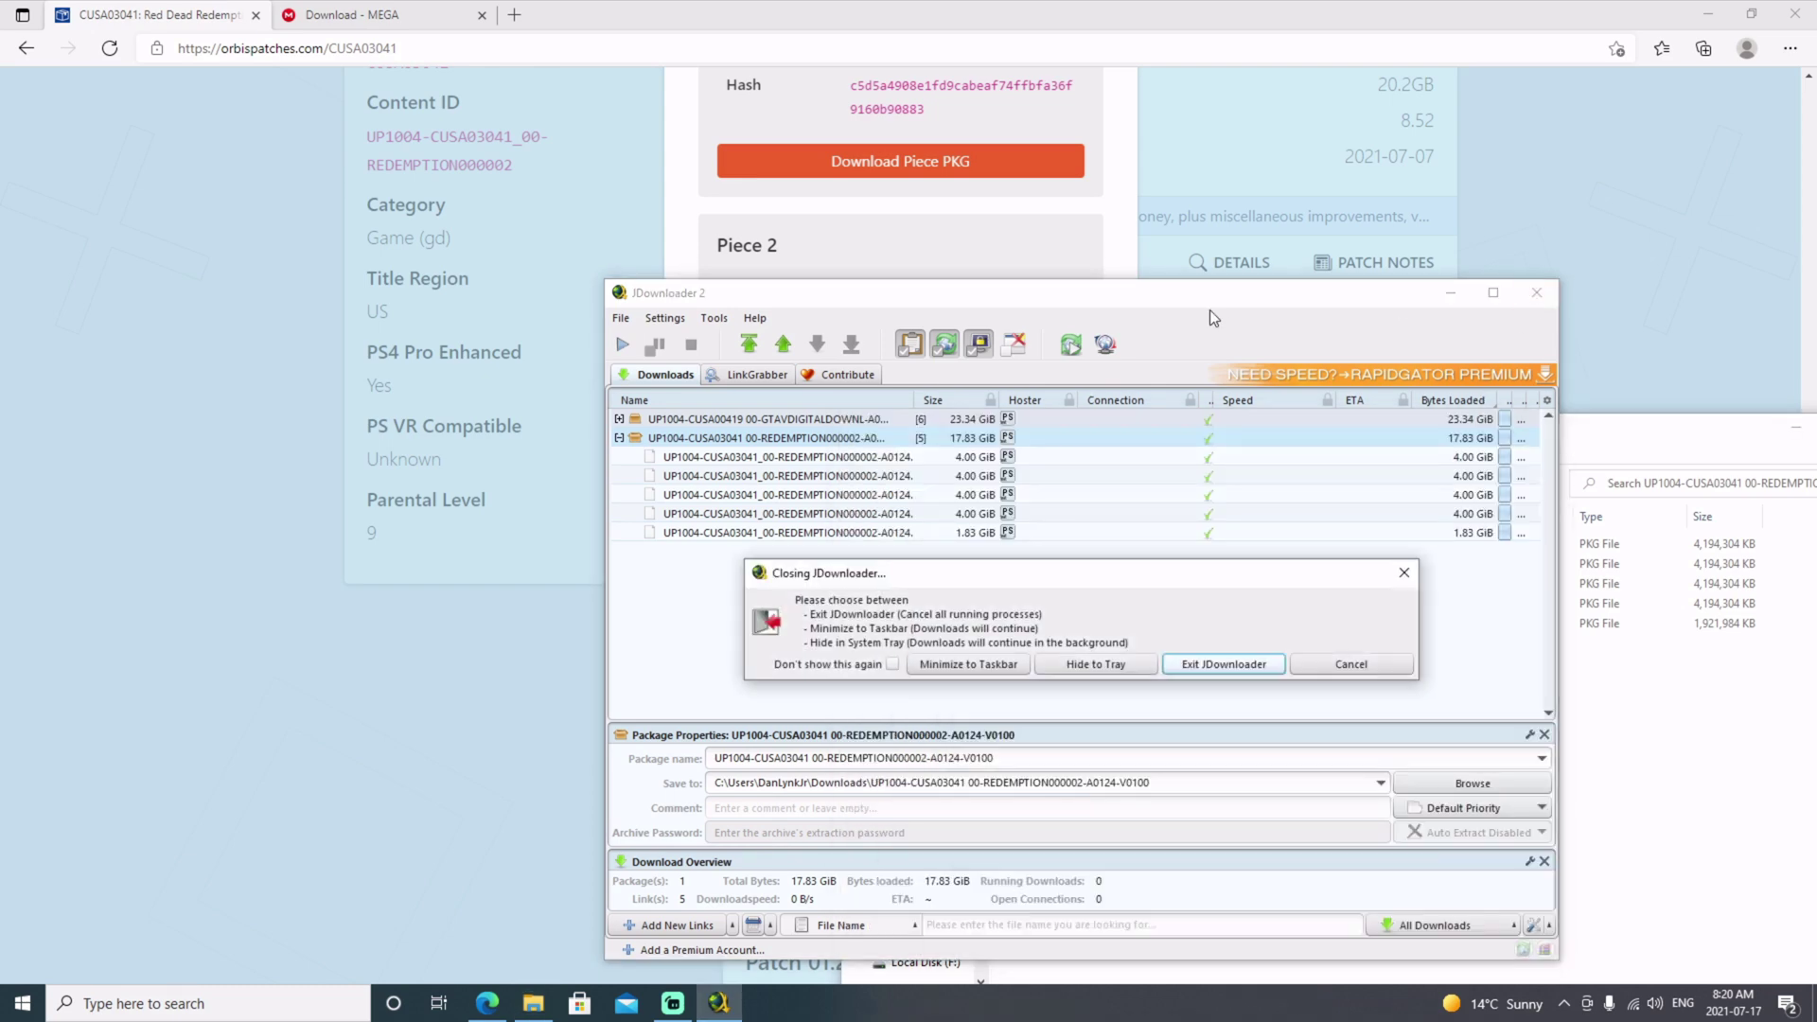
click(1230, 664)
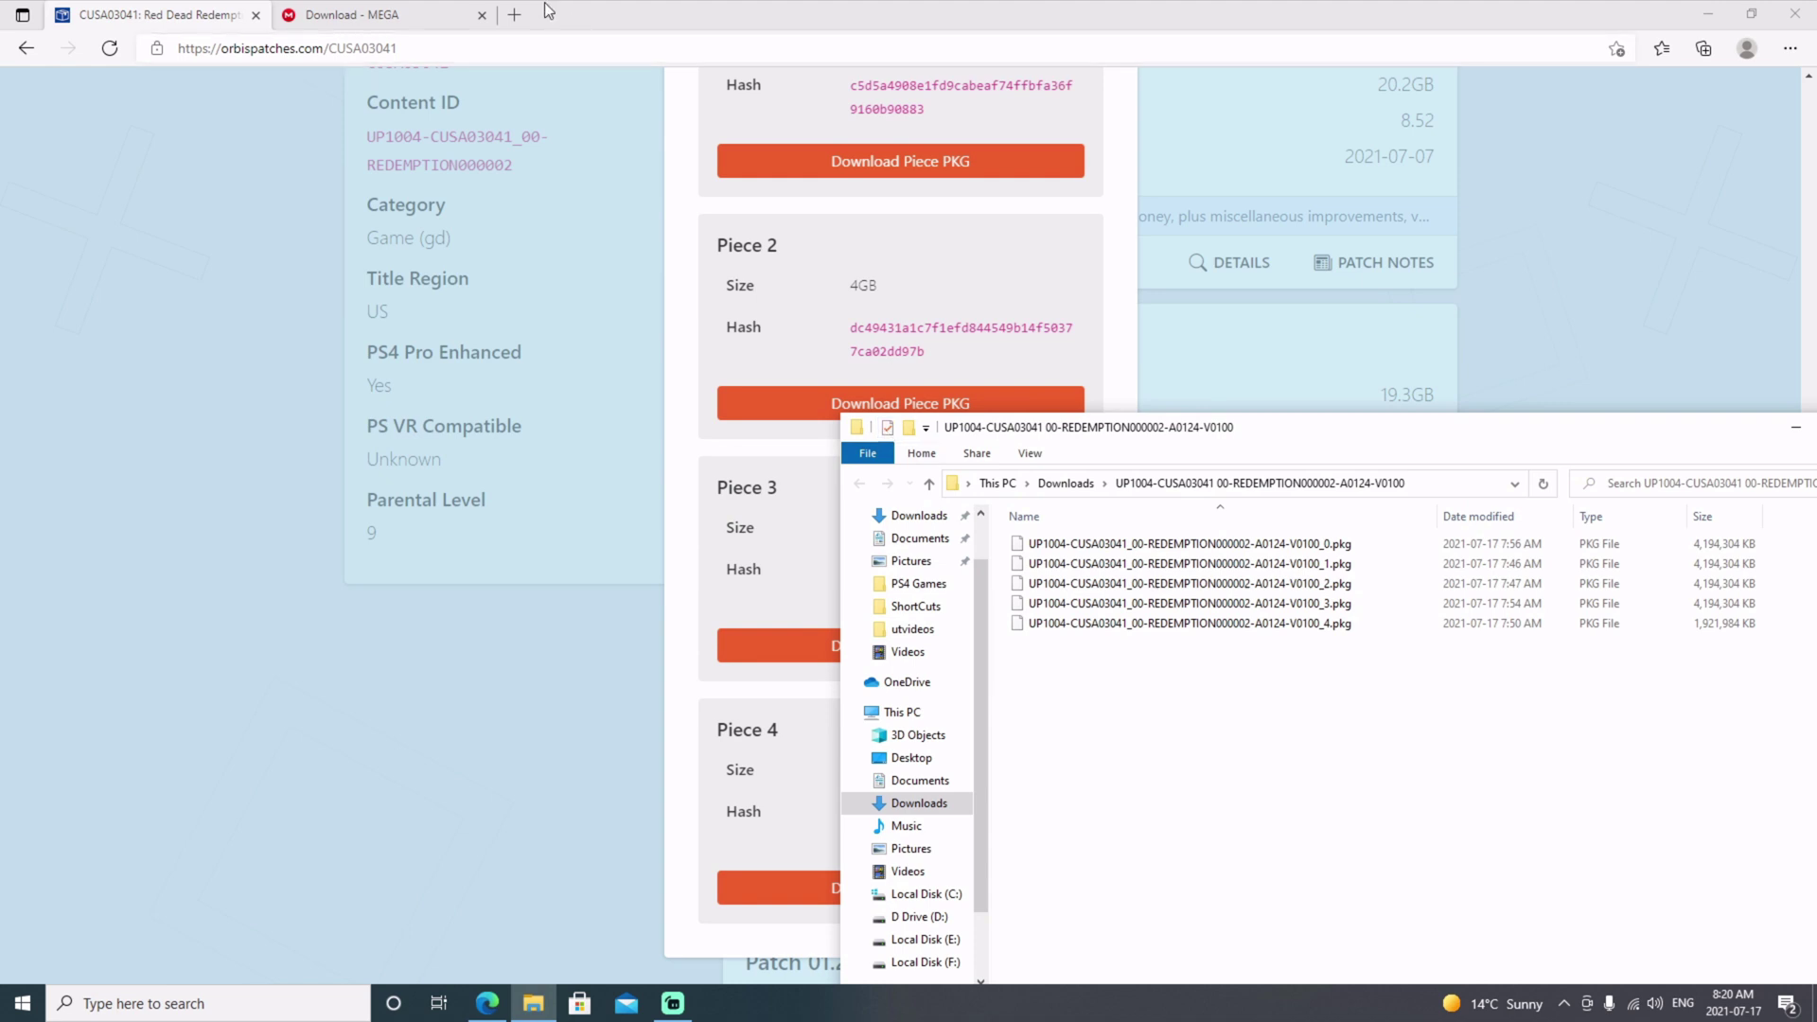
click(374, 25)
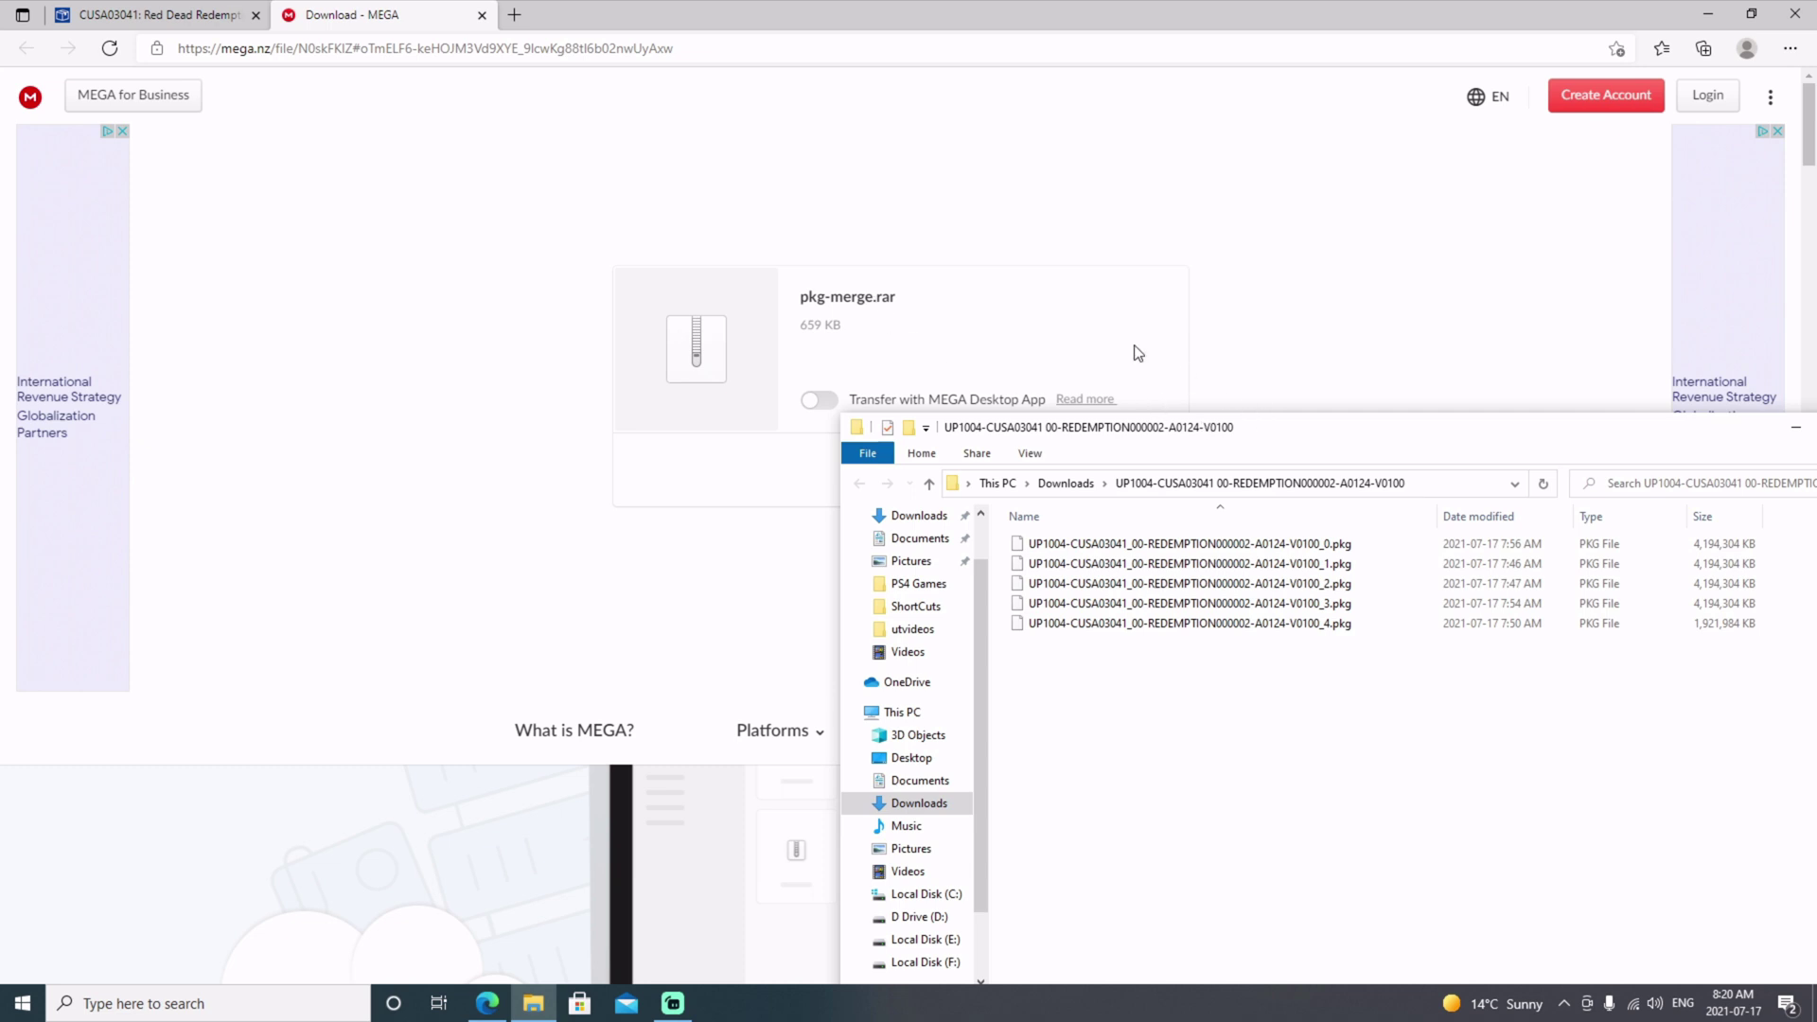
drag(1216, 449, 1154, 577)
click(1094, 478)
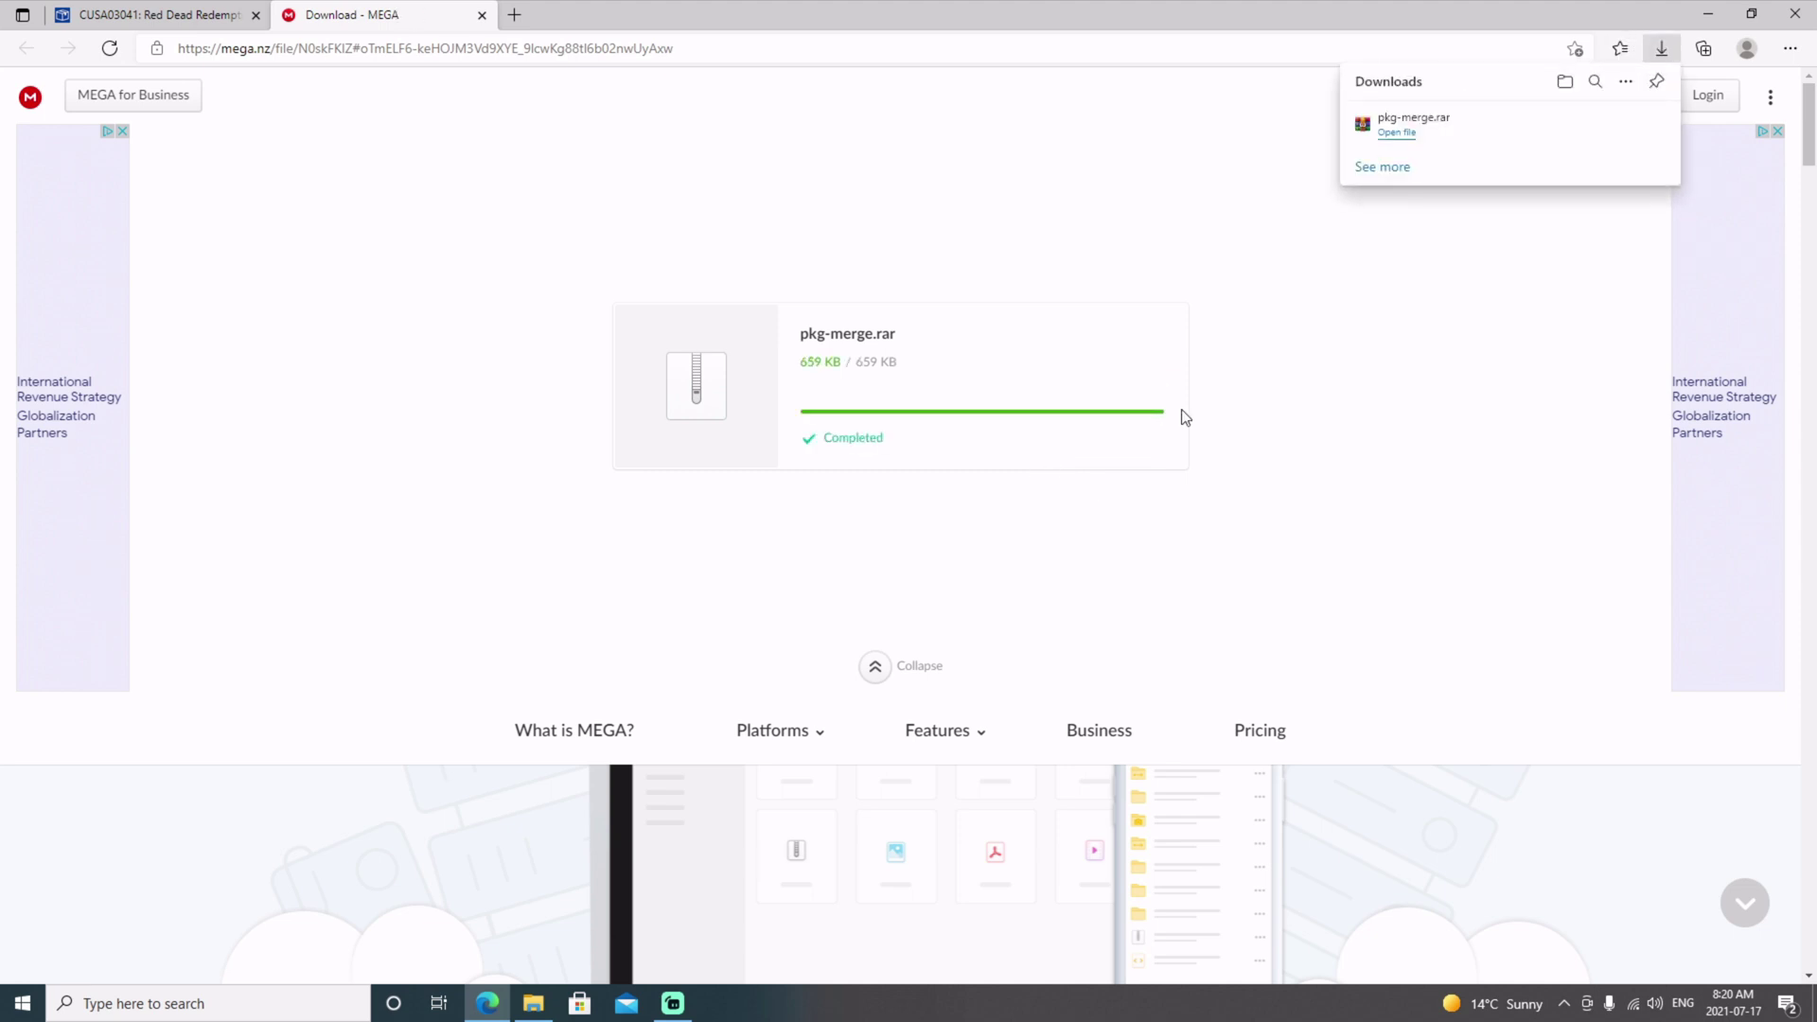
click(1397, 132)
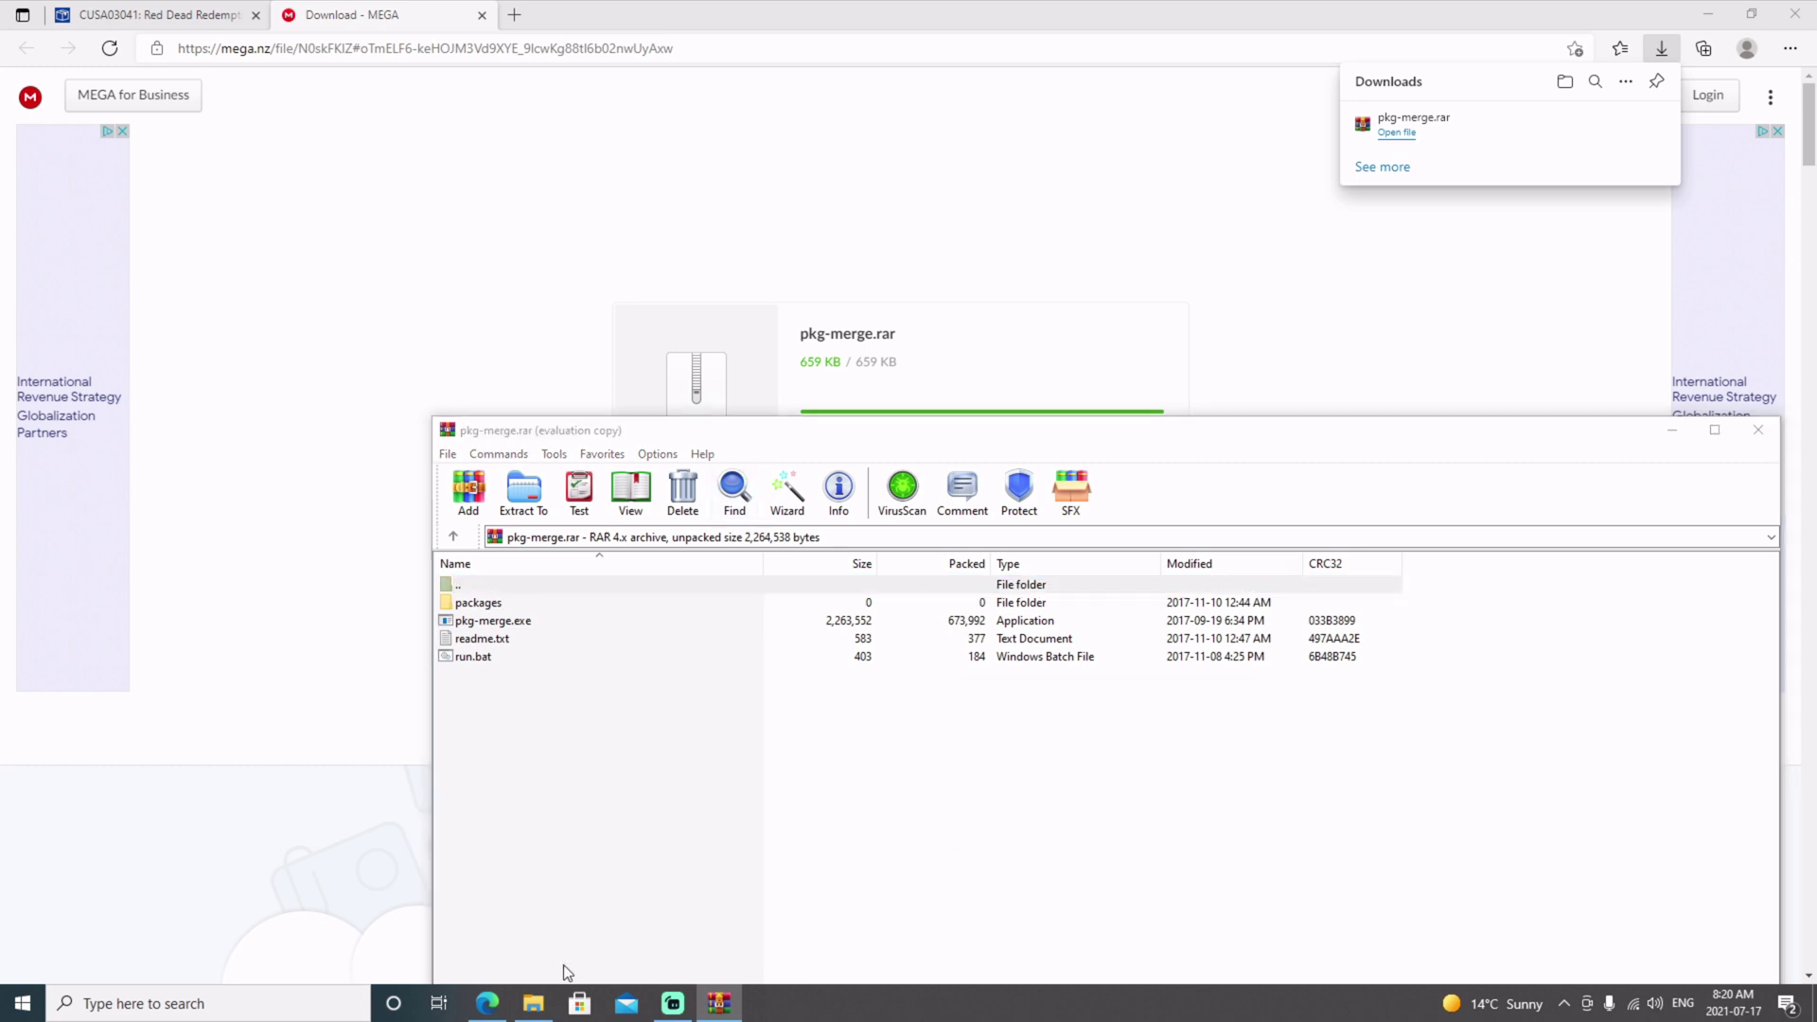
- Dismiss WinRAR's licence reminder and extract the archive's four items into the update folder
click(532, 1003)
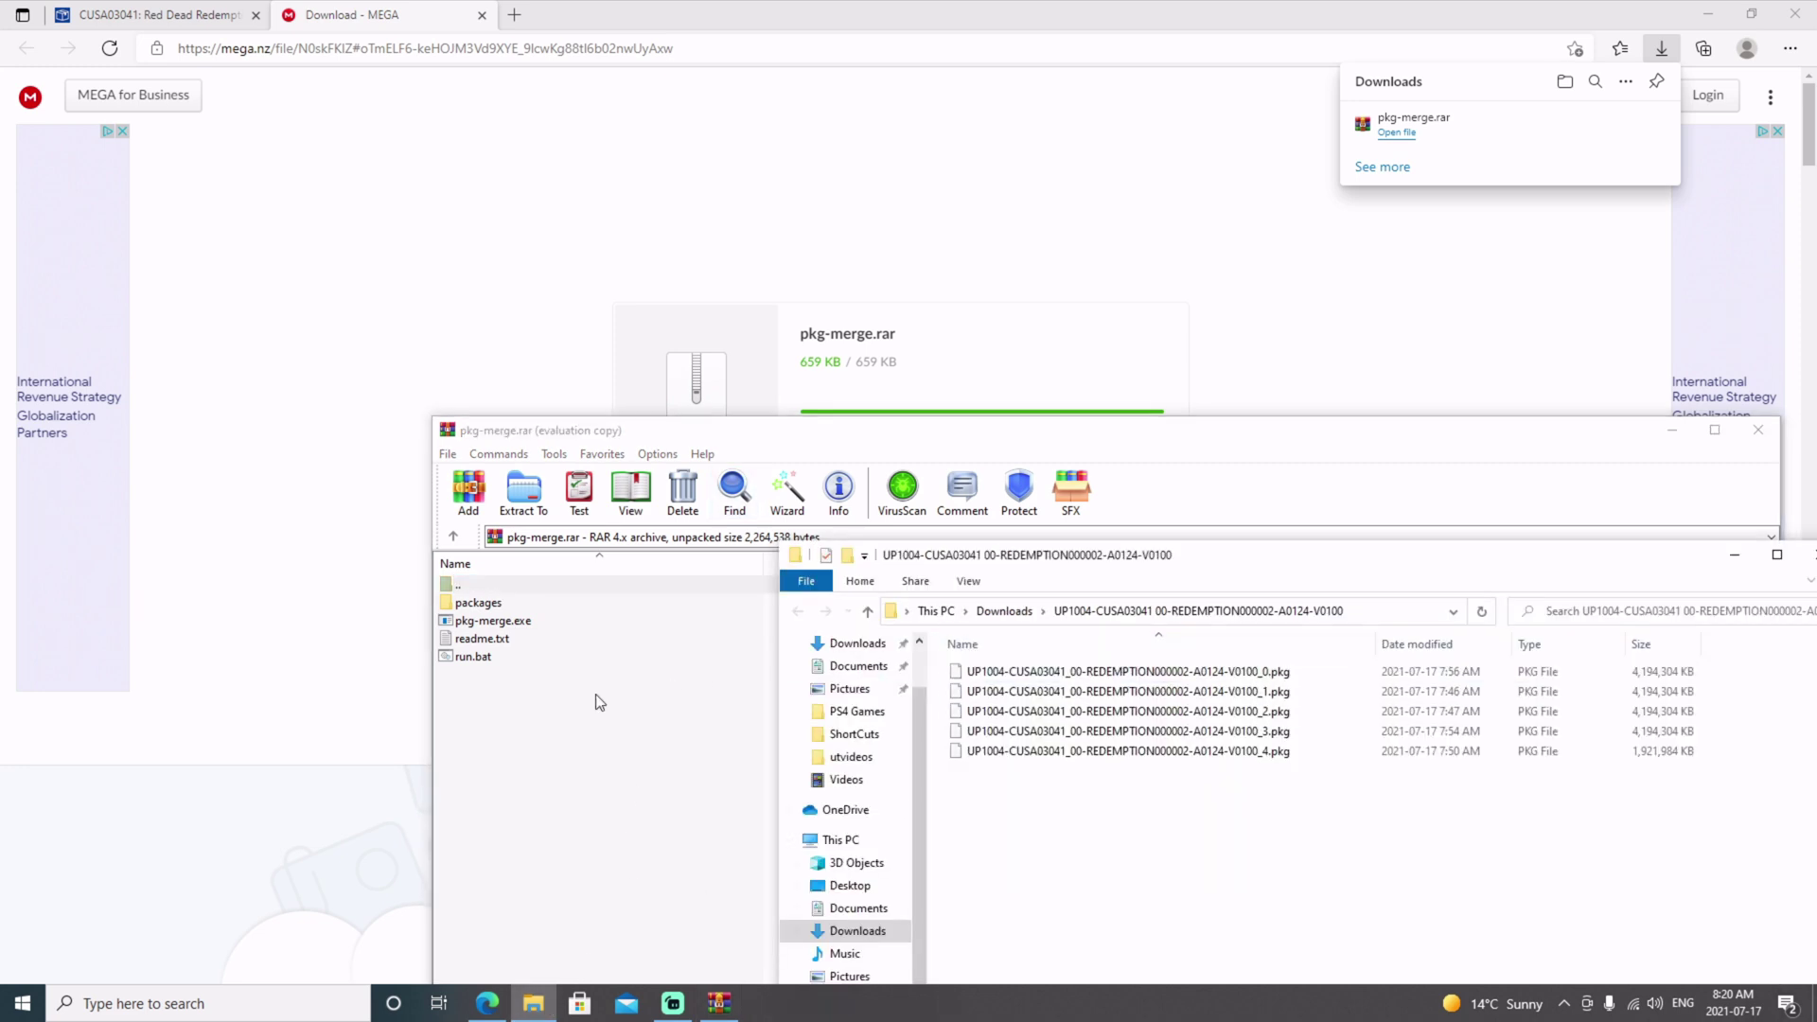
click(549, 700)
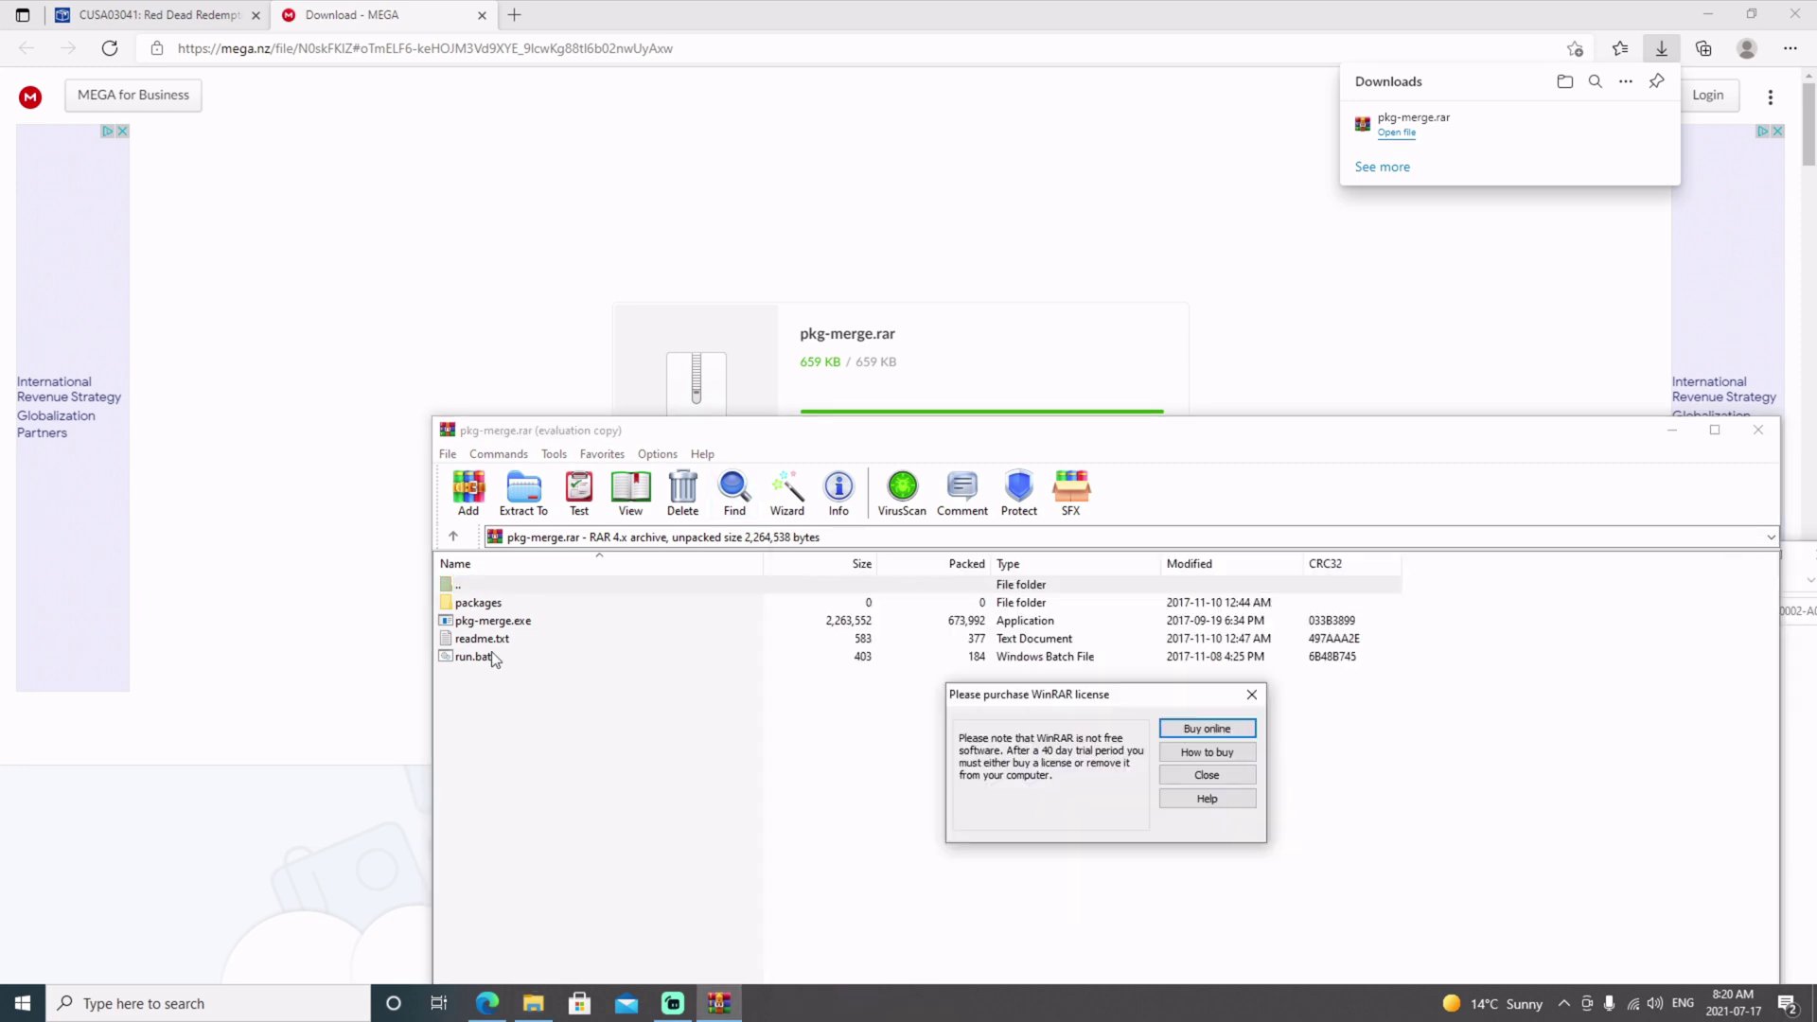
click(1206, 775)
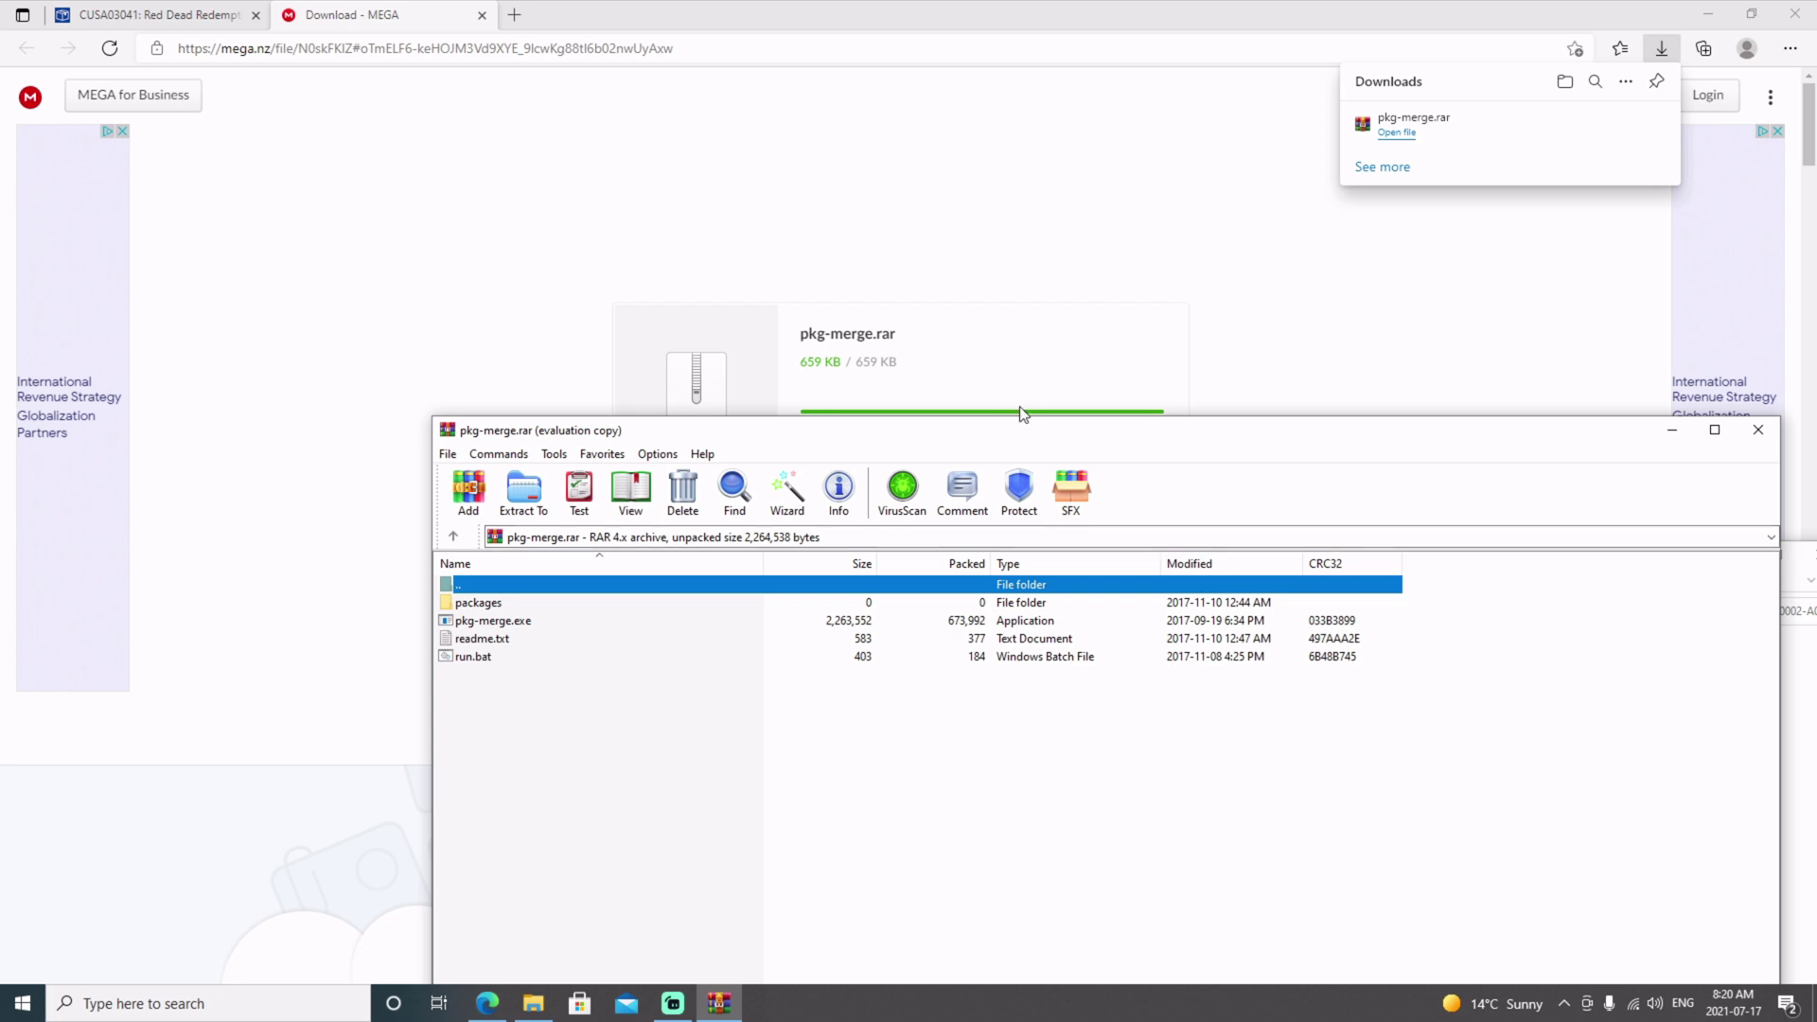
drag(1121, 432, 795, 438)
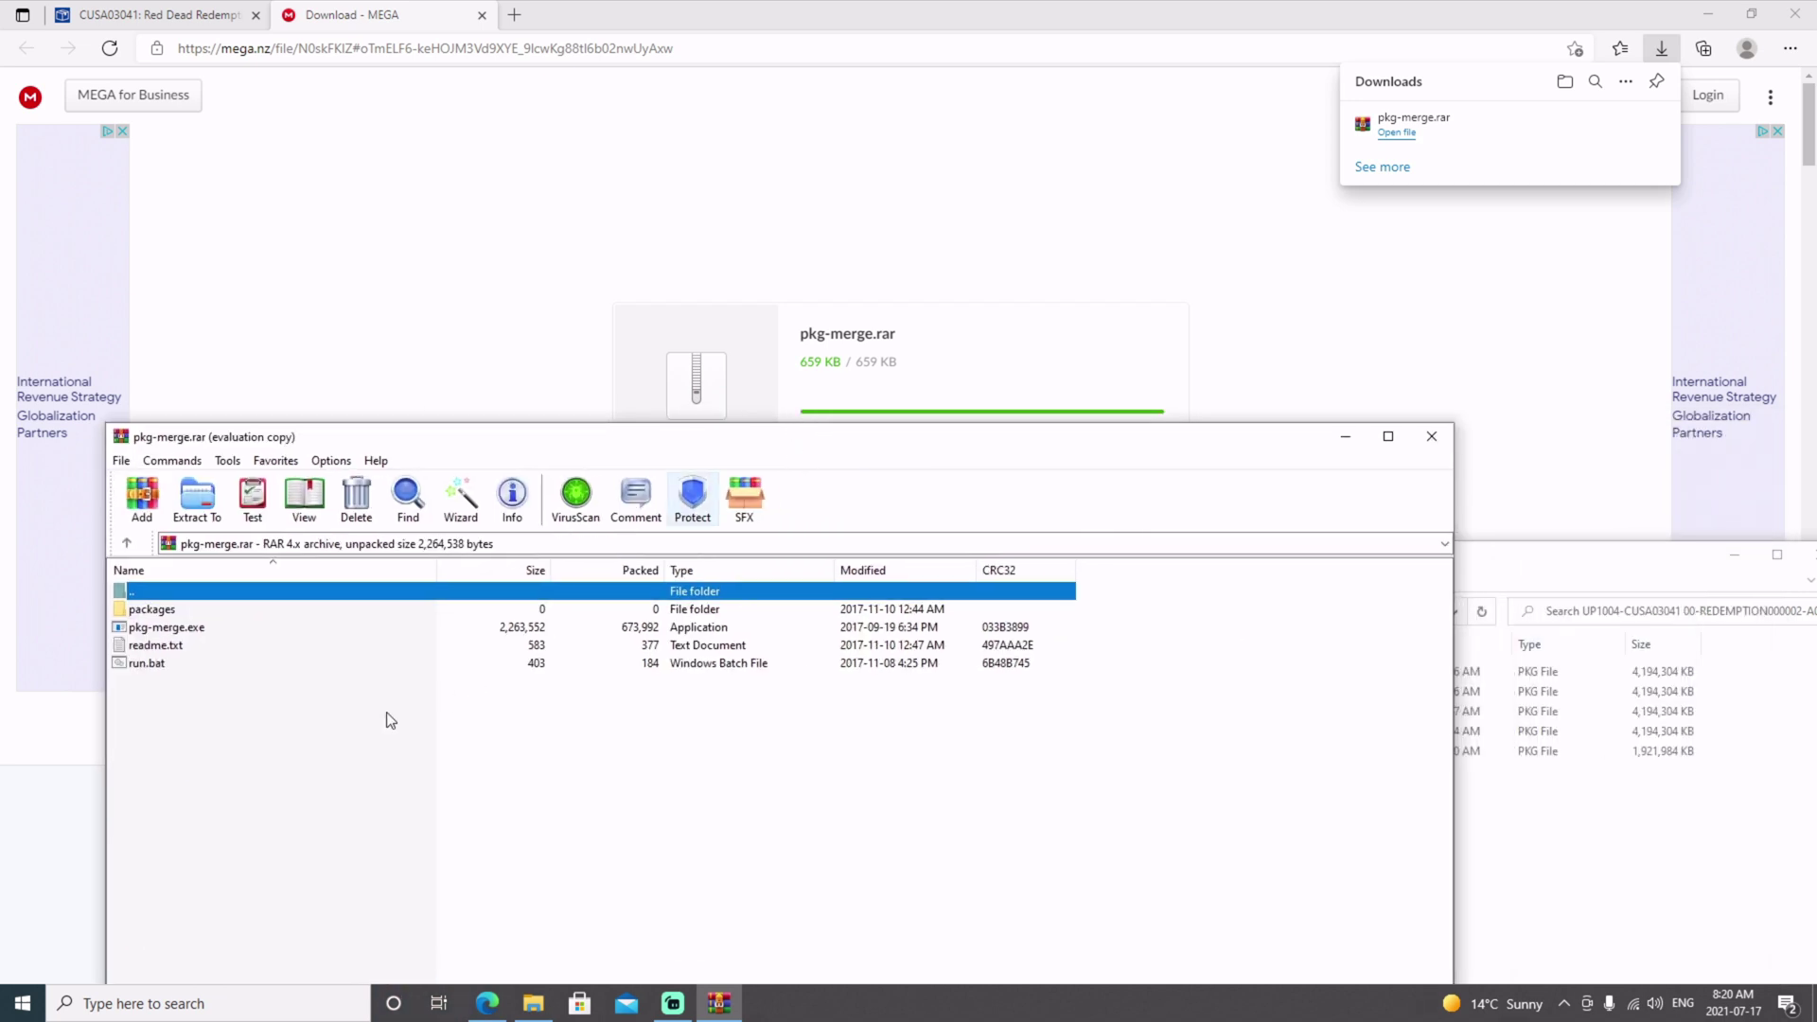
drag(197, 700, 1505, 874)
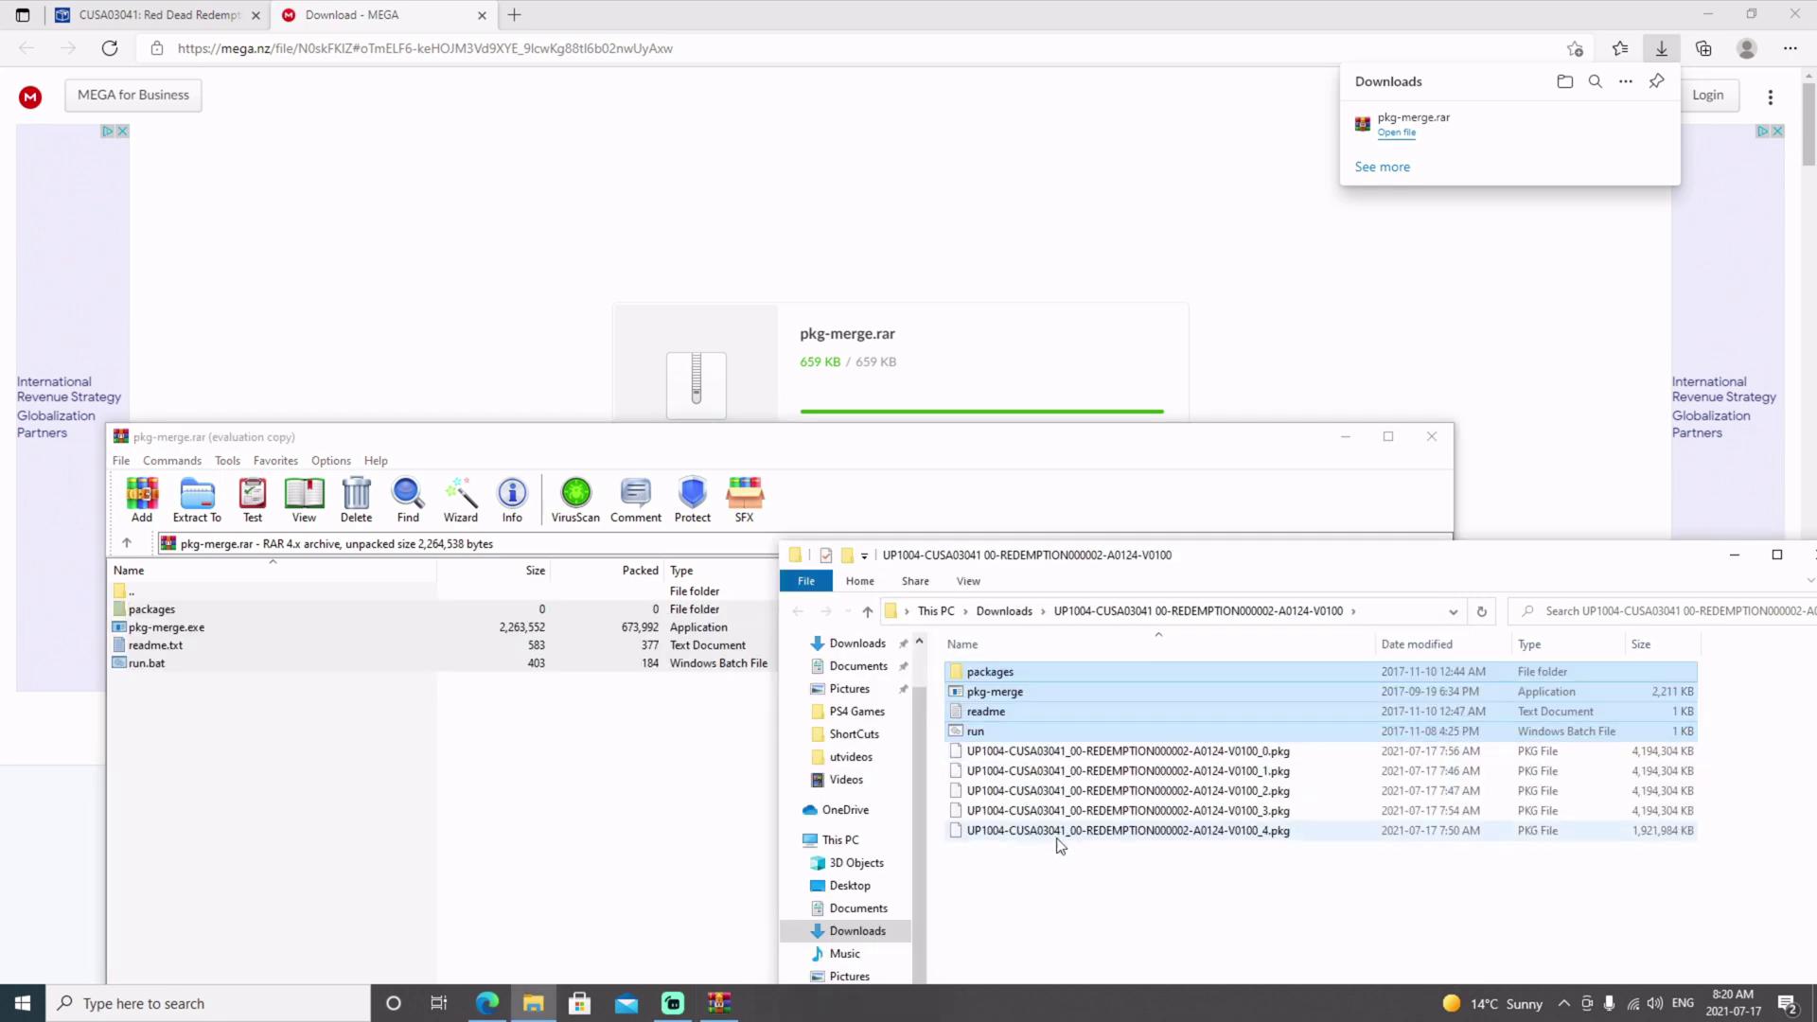
- Move the five .pkg pieces into the packages folder and verify their full names
click(1117, 892)
drag(1116, 892, 1033, 746)
drag(1093, 805, 995, 683)
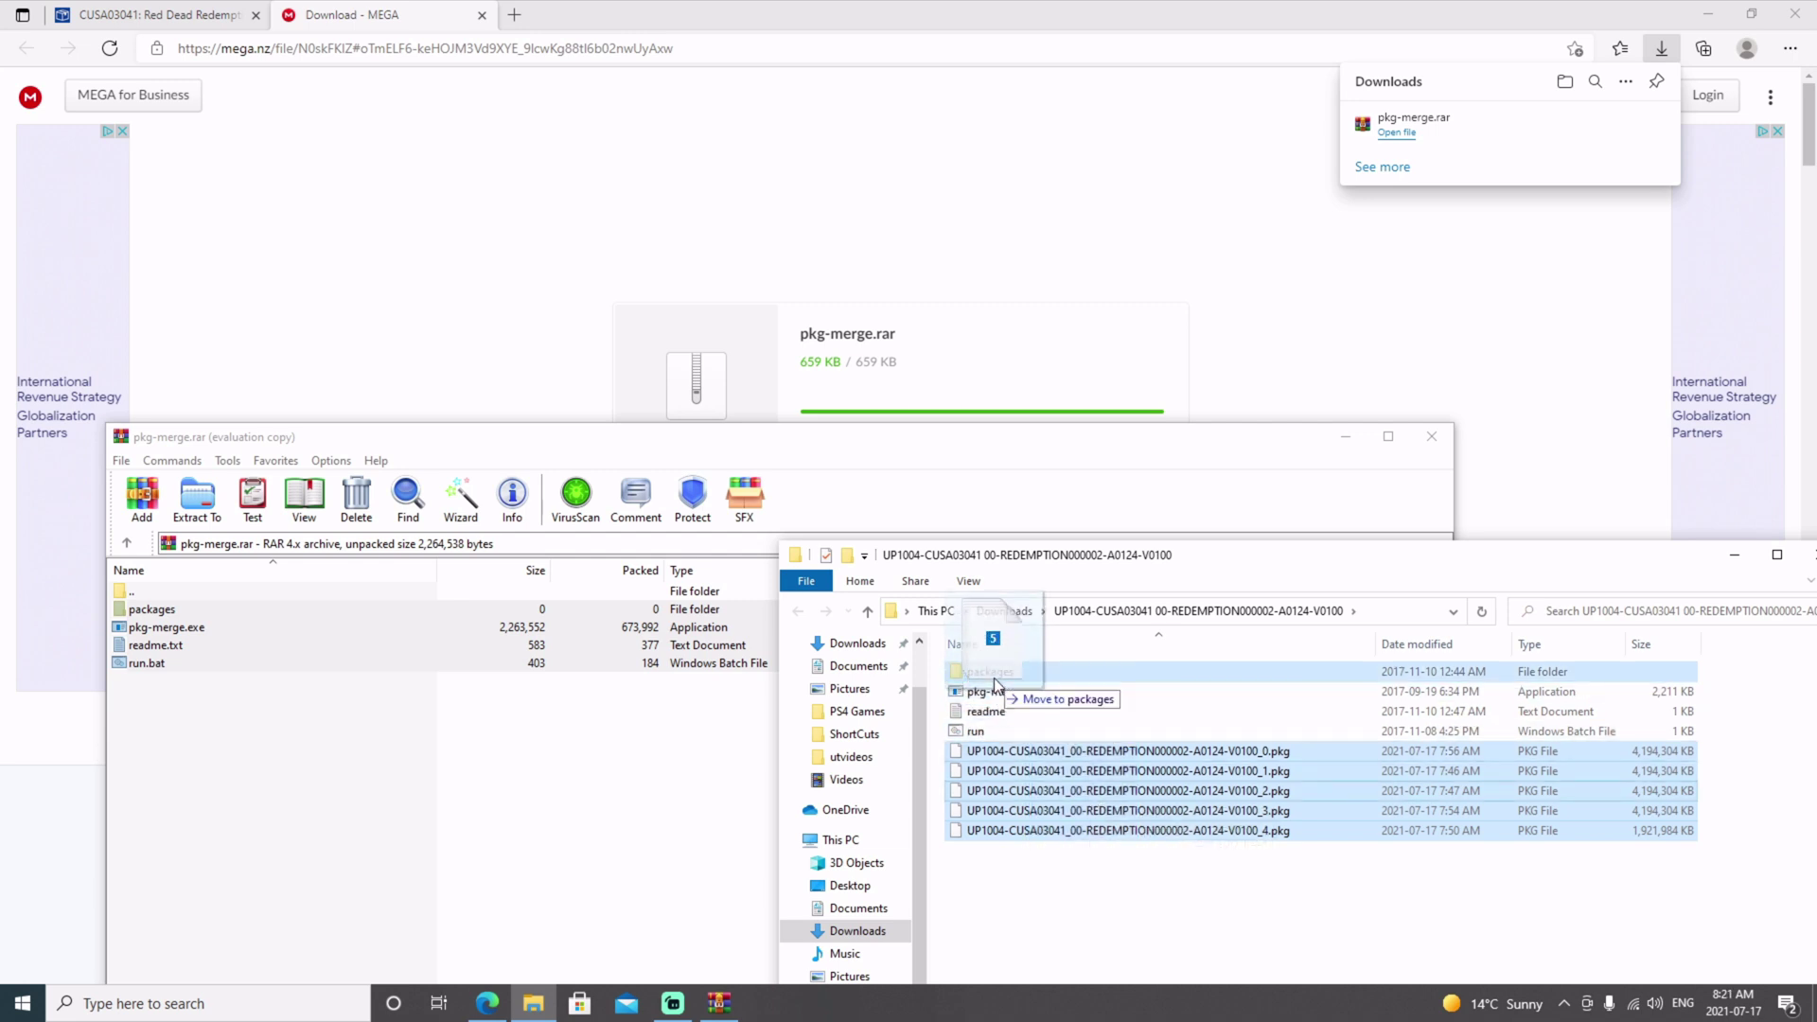
drag(996, 683, 994, 677)
double_click(989, 672)
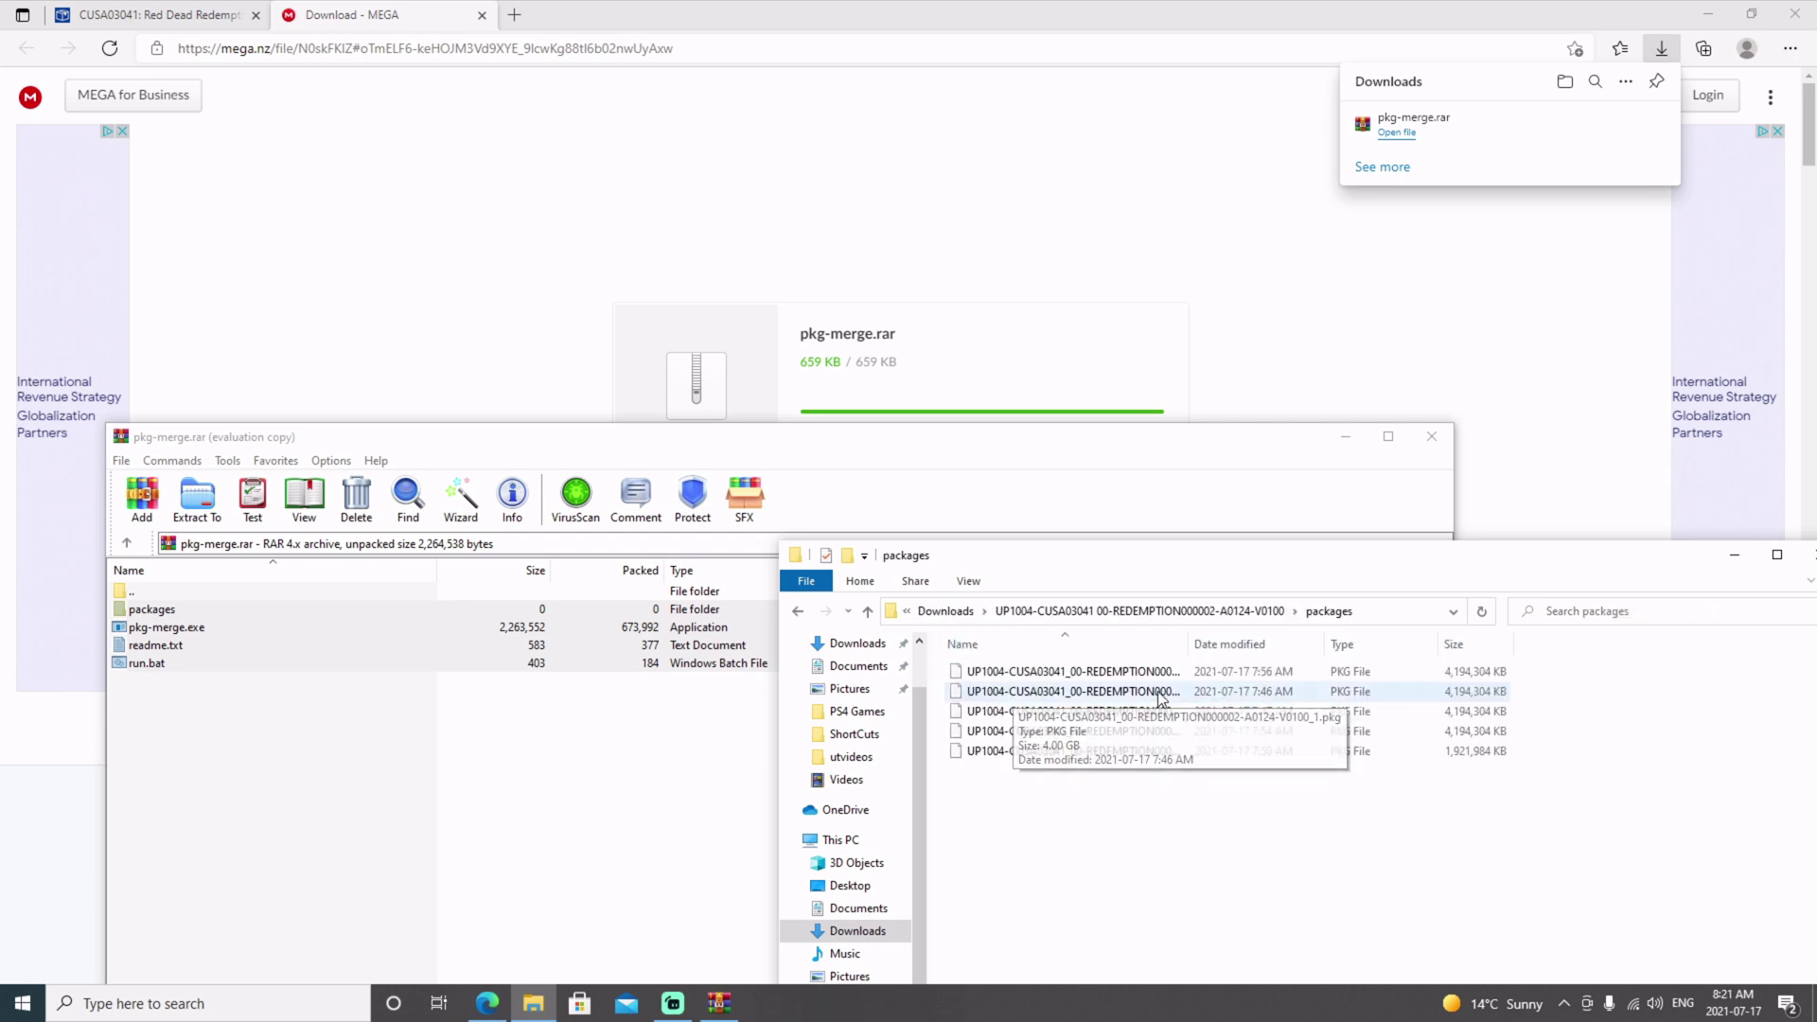
drag(1189, 643, 1351, 643)
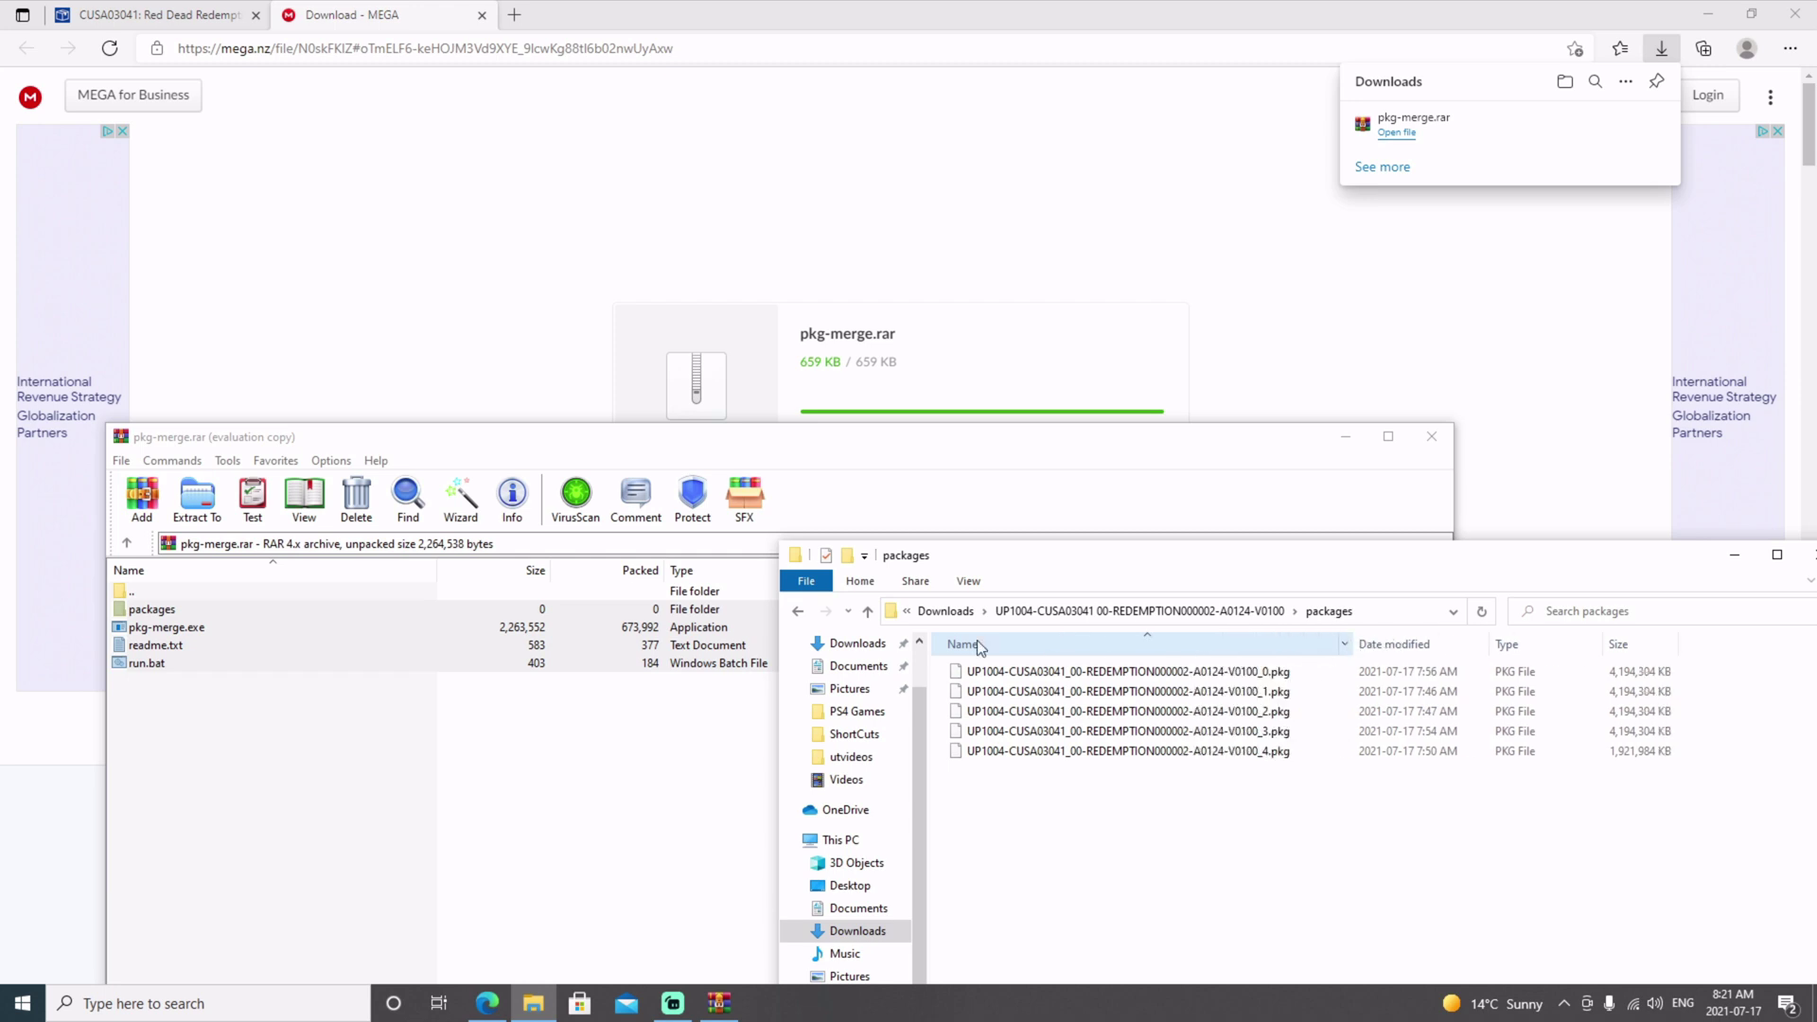
- Open readme.txt and run.bat in Notepad to read the pkg-merge.exe -dir "packages" script
click(801, 613)
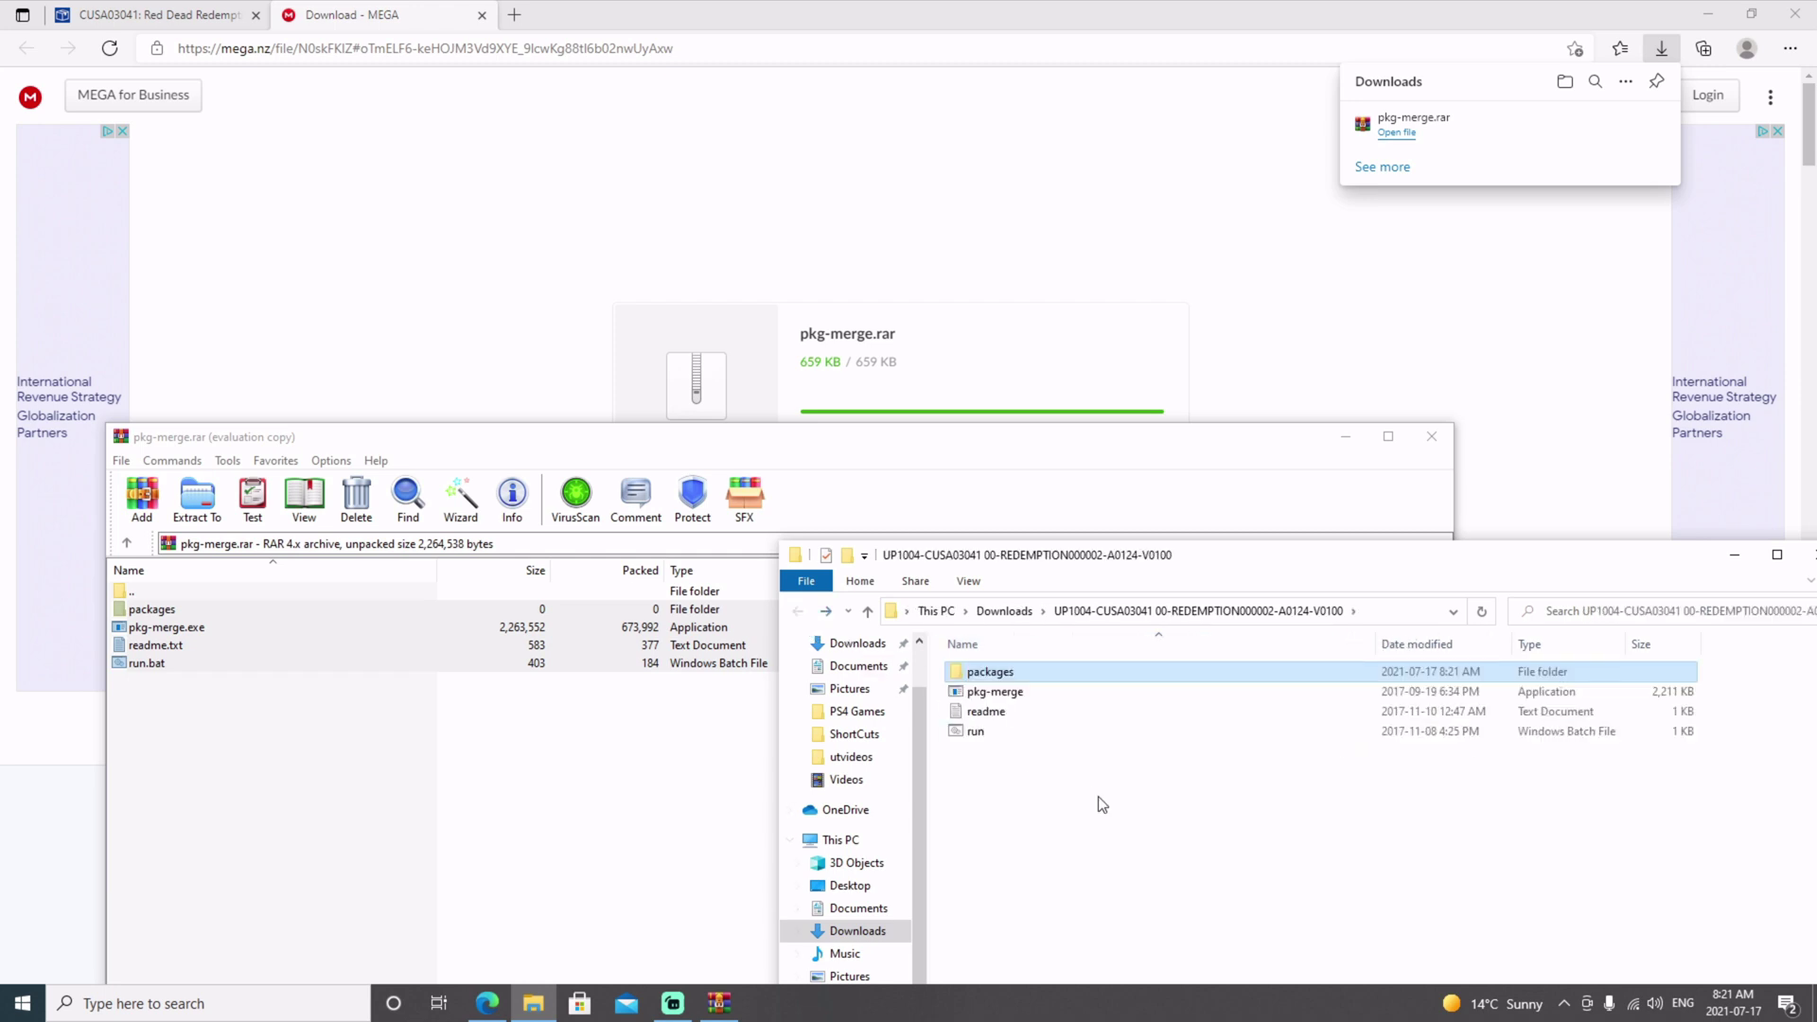
double_click(977, 713)
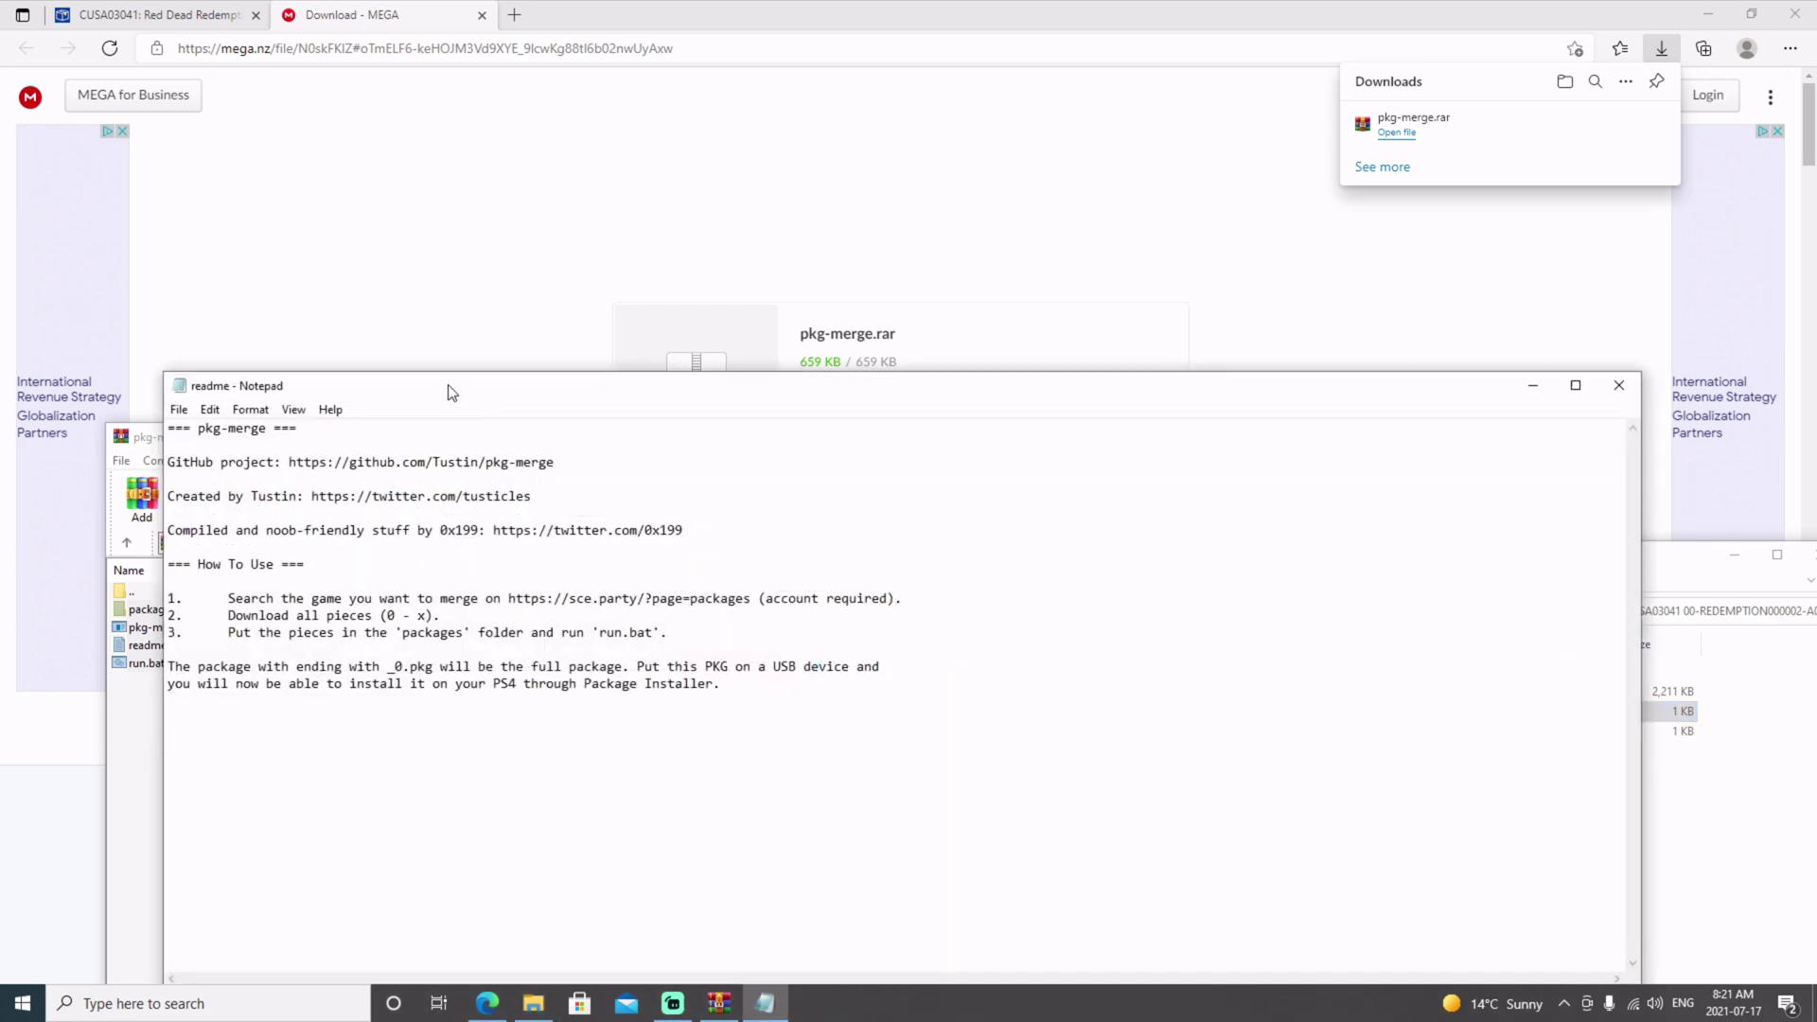
drag(443, 386, 1544, 558)
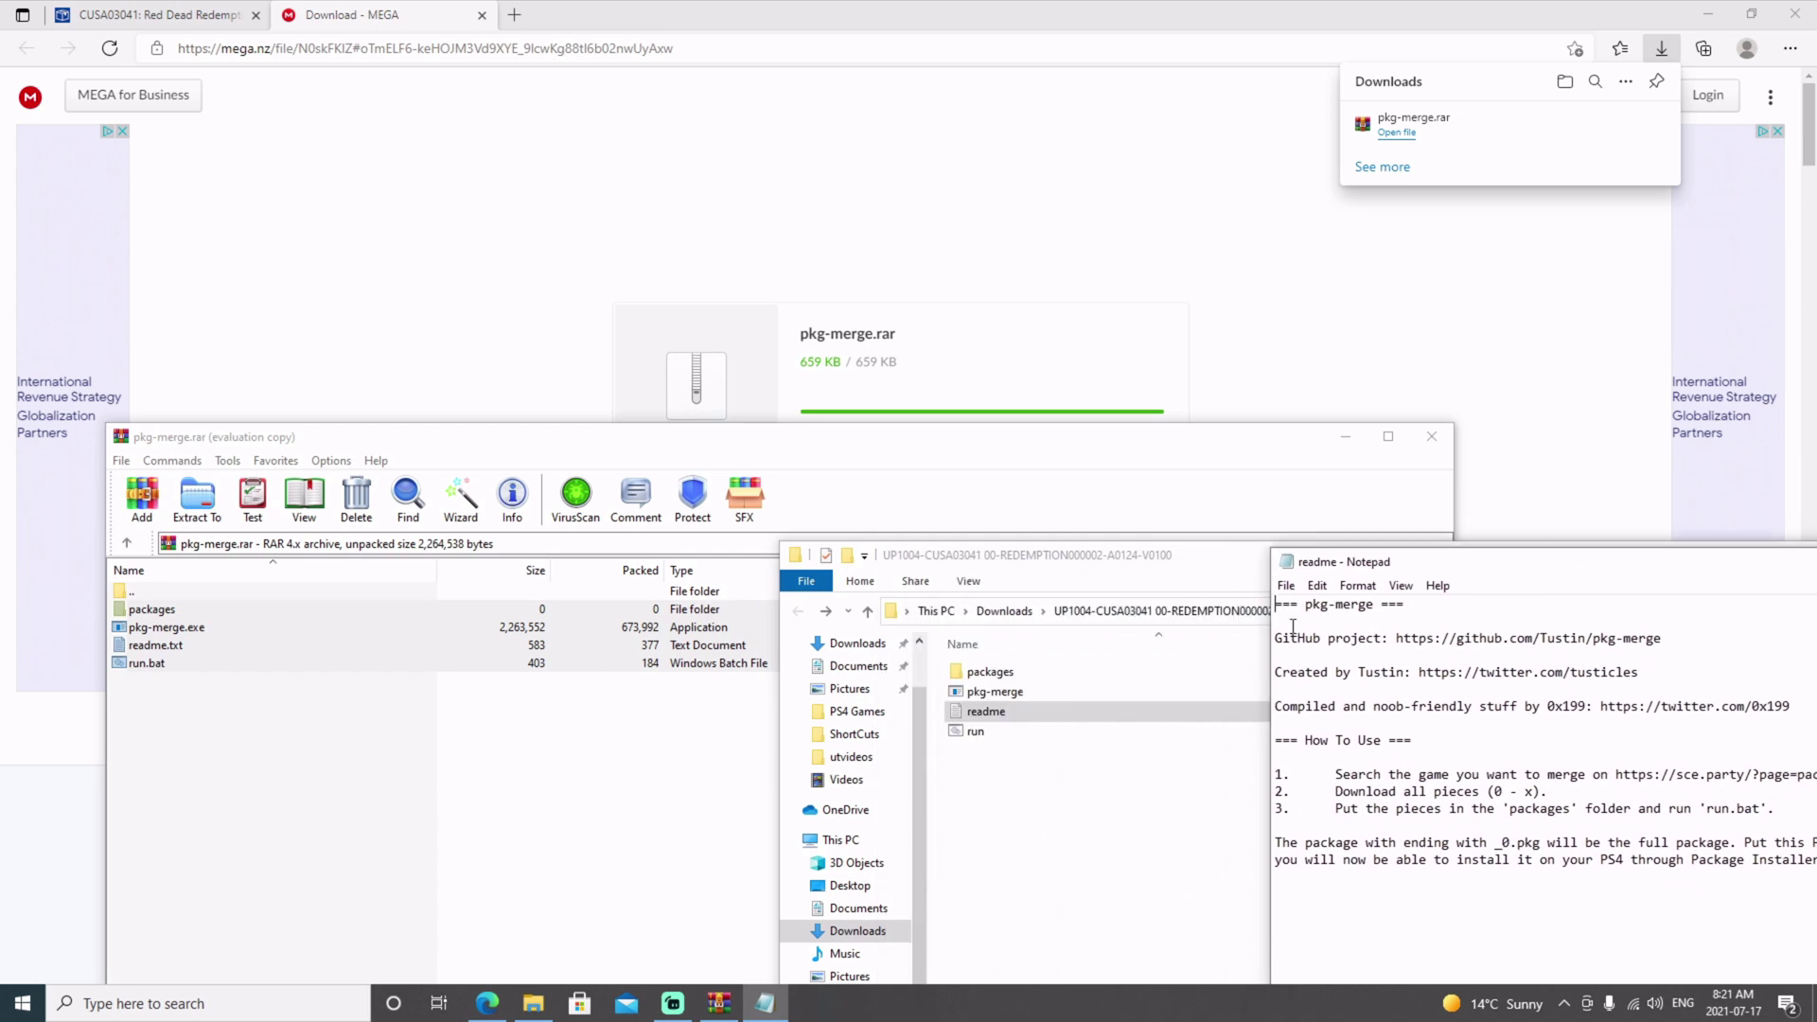
double_click(976, 733)
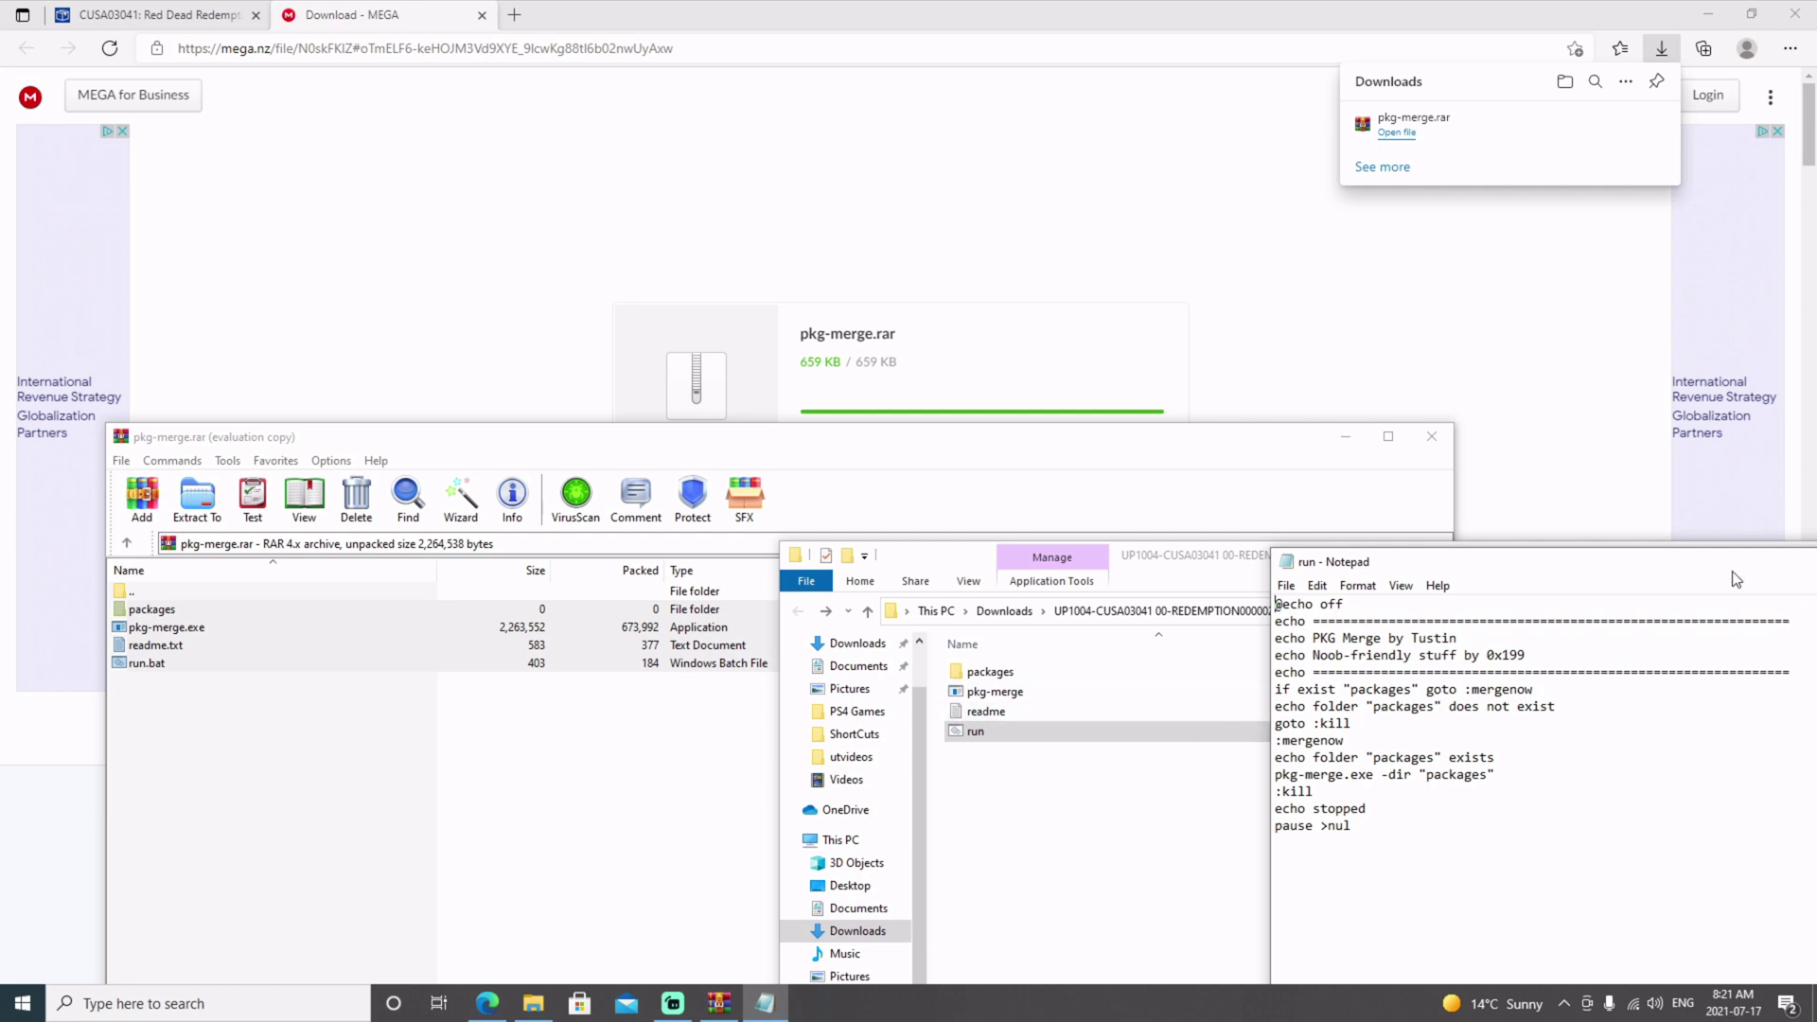
drag(1736, 579, 1194, 578)
drag(1429, 575, 1057, 586)
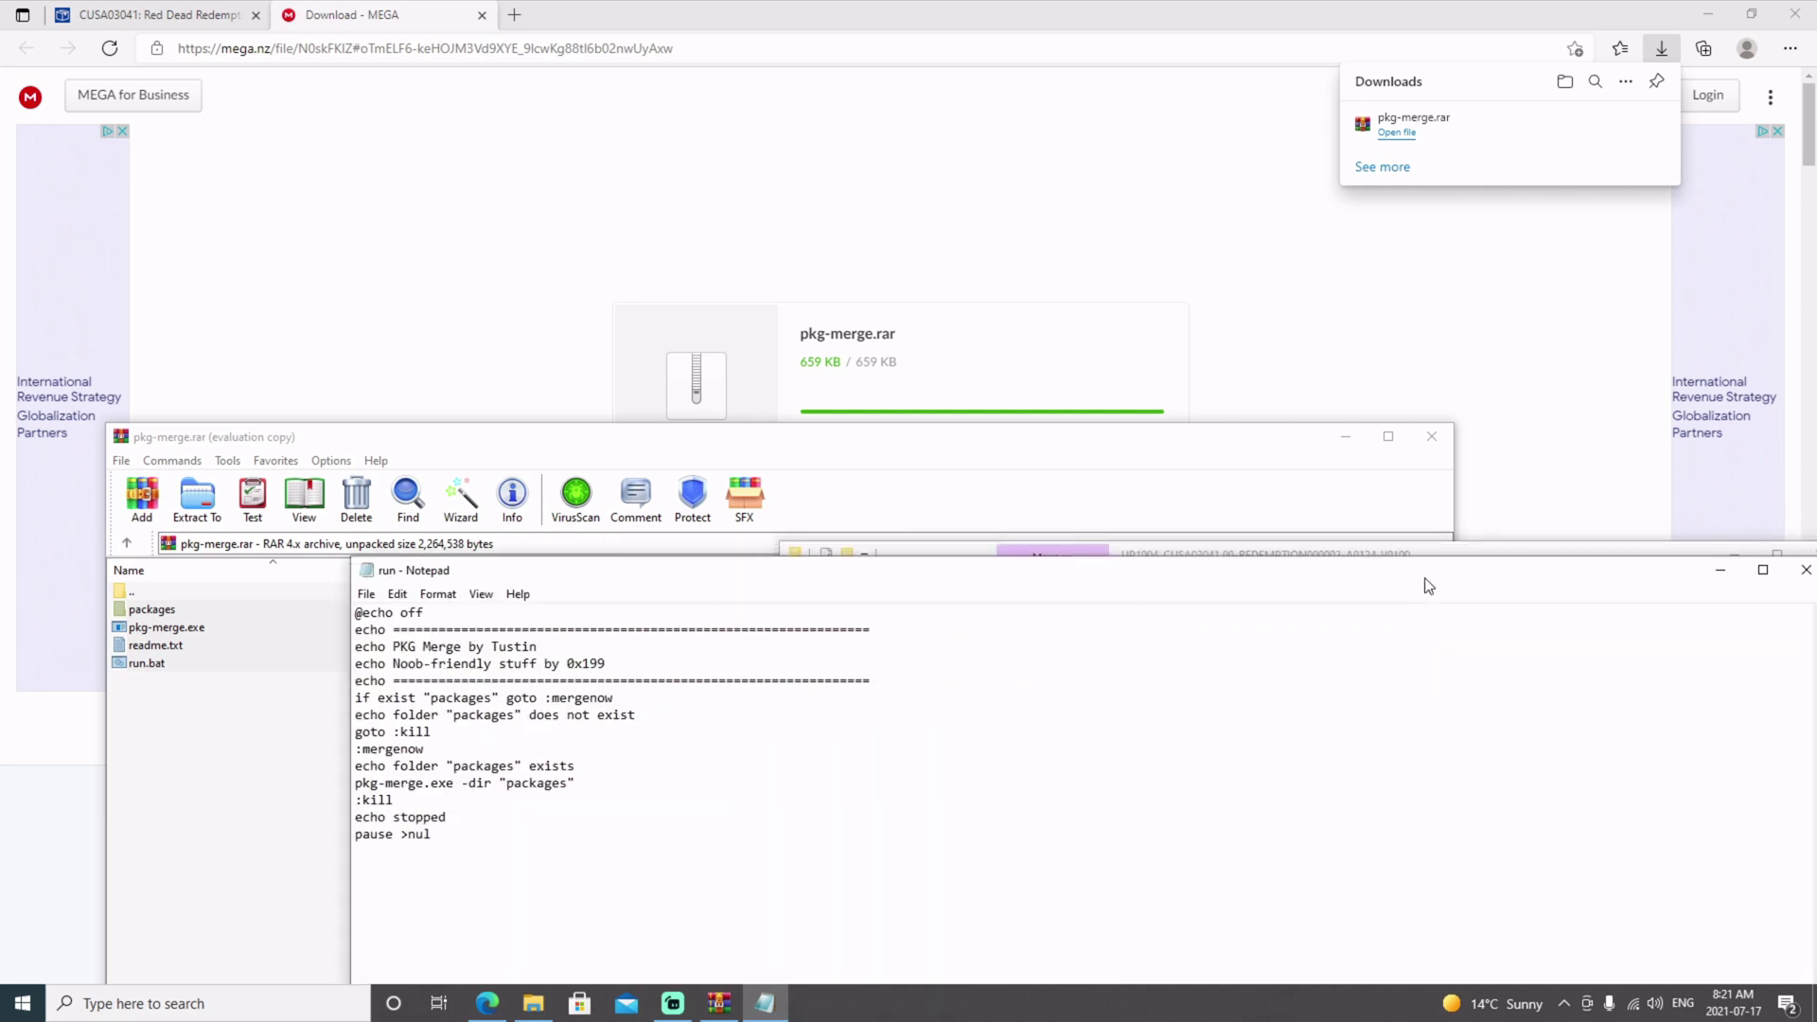
- Close the Notepad script and launch run.bat to merge the packages folder pieces
click(1804, 569)
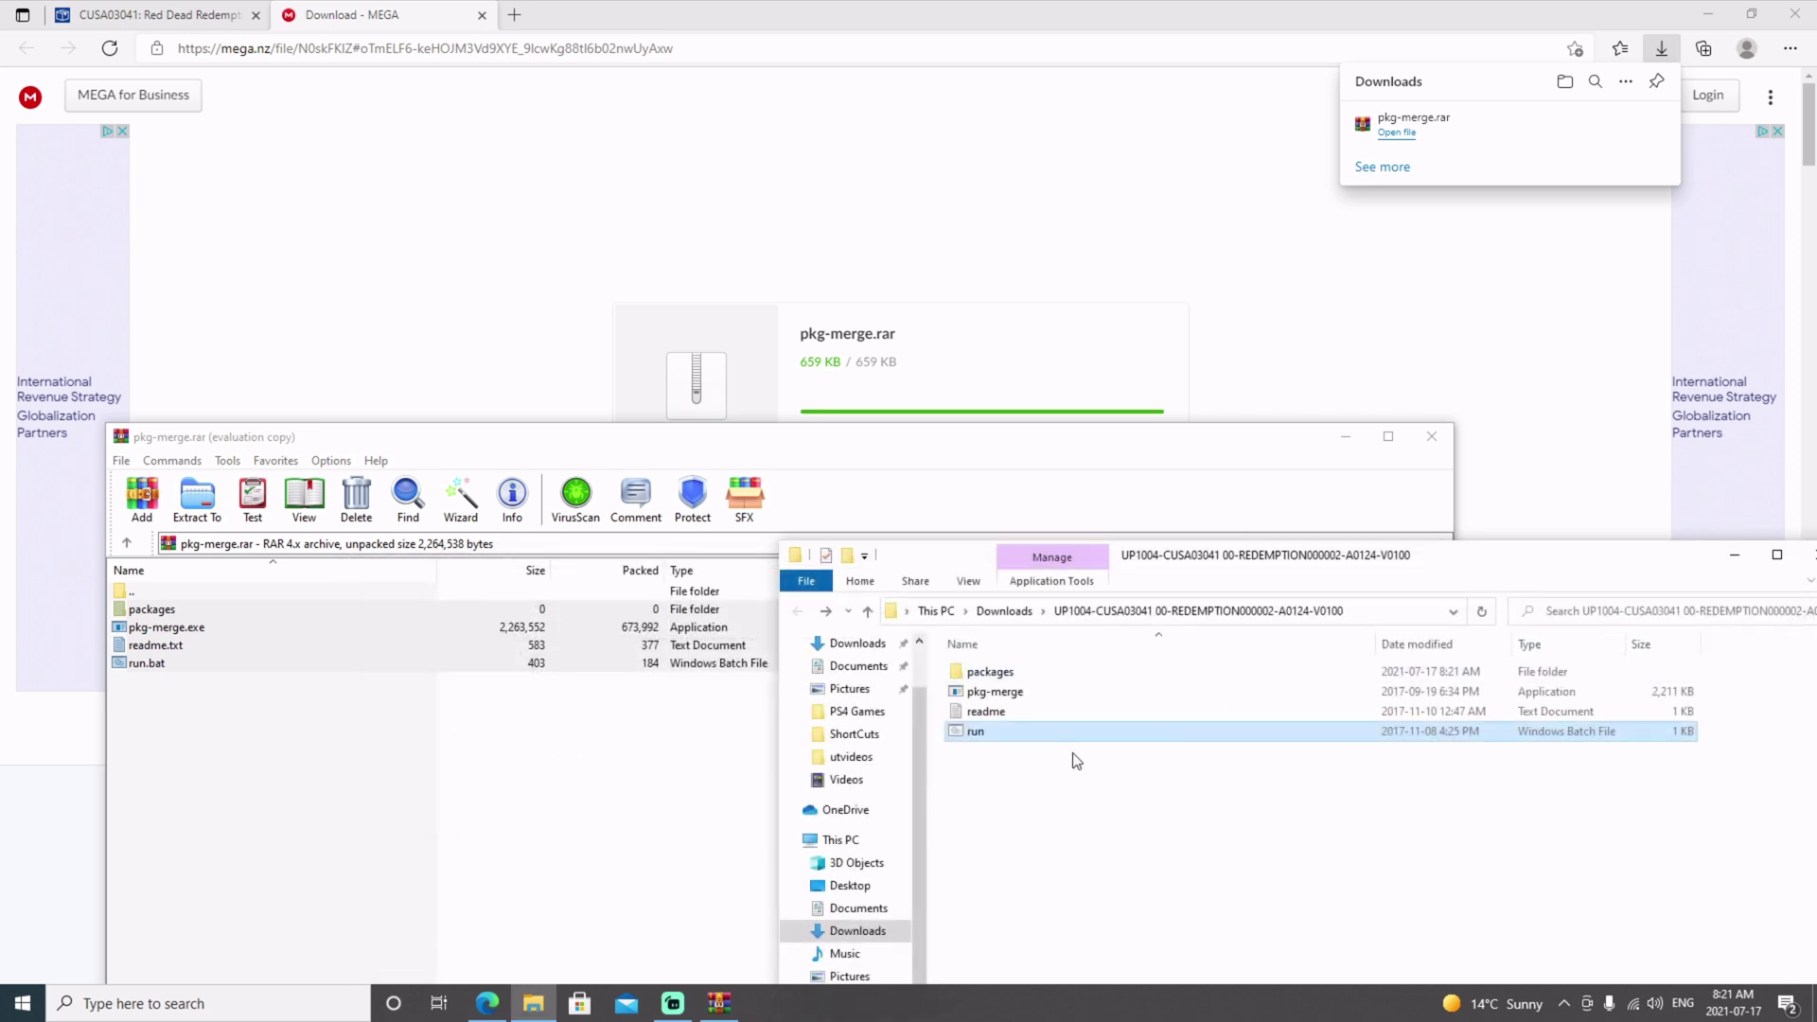
double_click(975, 732)
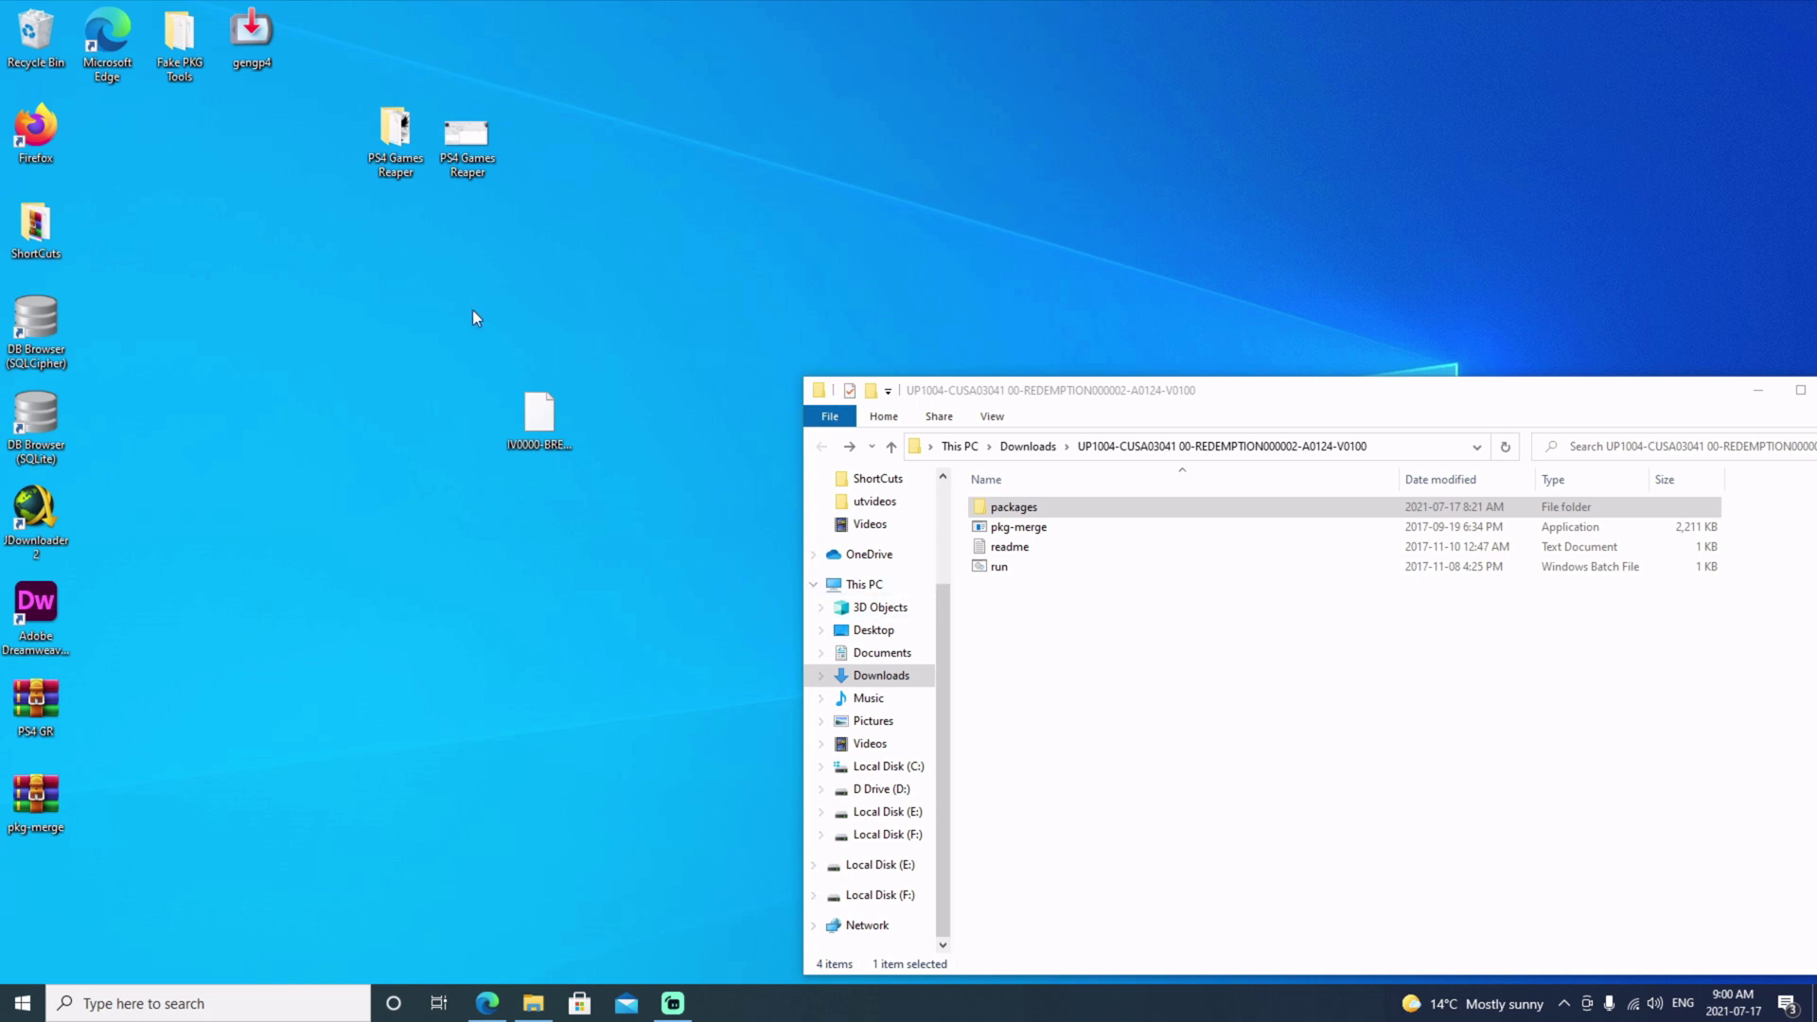
- Copy the merged 17.8 GB REDEMPTION _0.pkg from the packages folder onto Local Disk (F:)
click(1051, 511)
double_click(1051, 511)
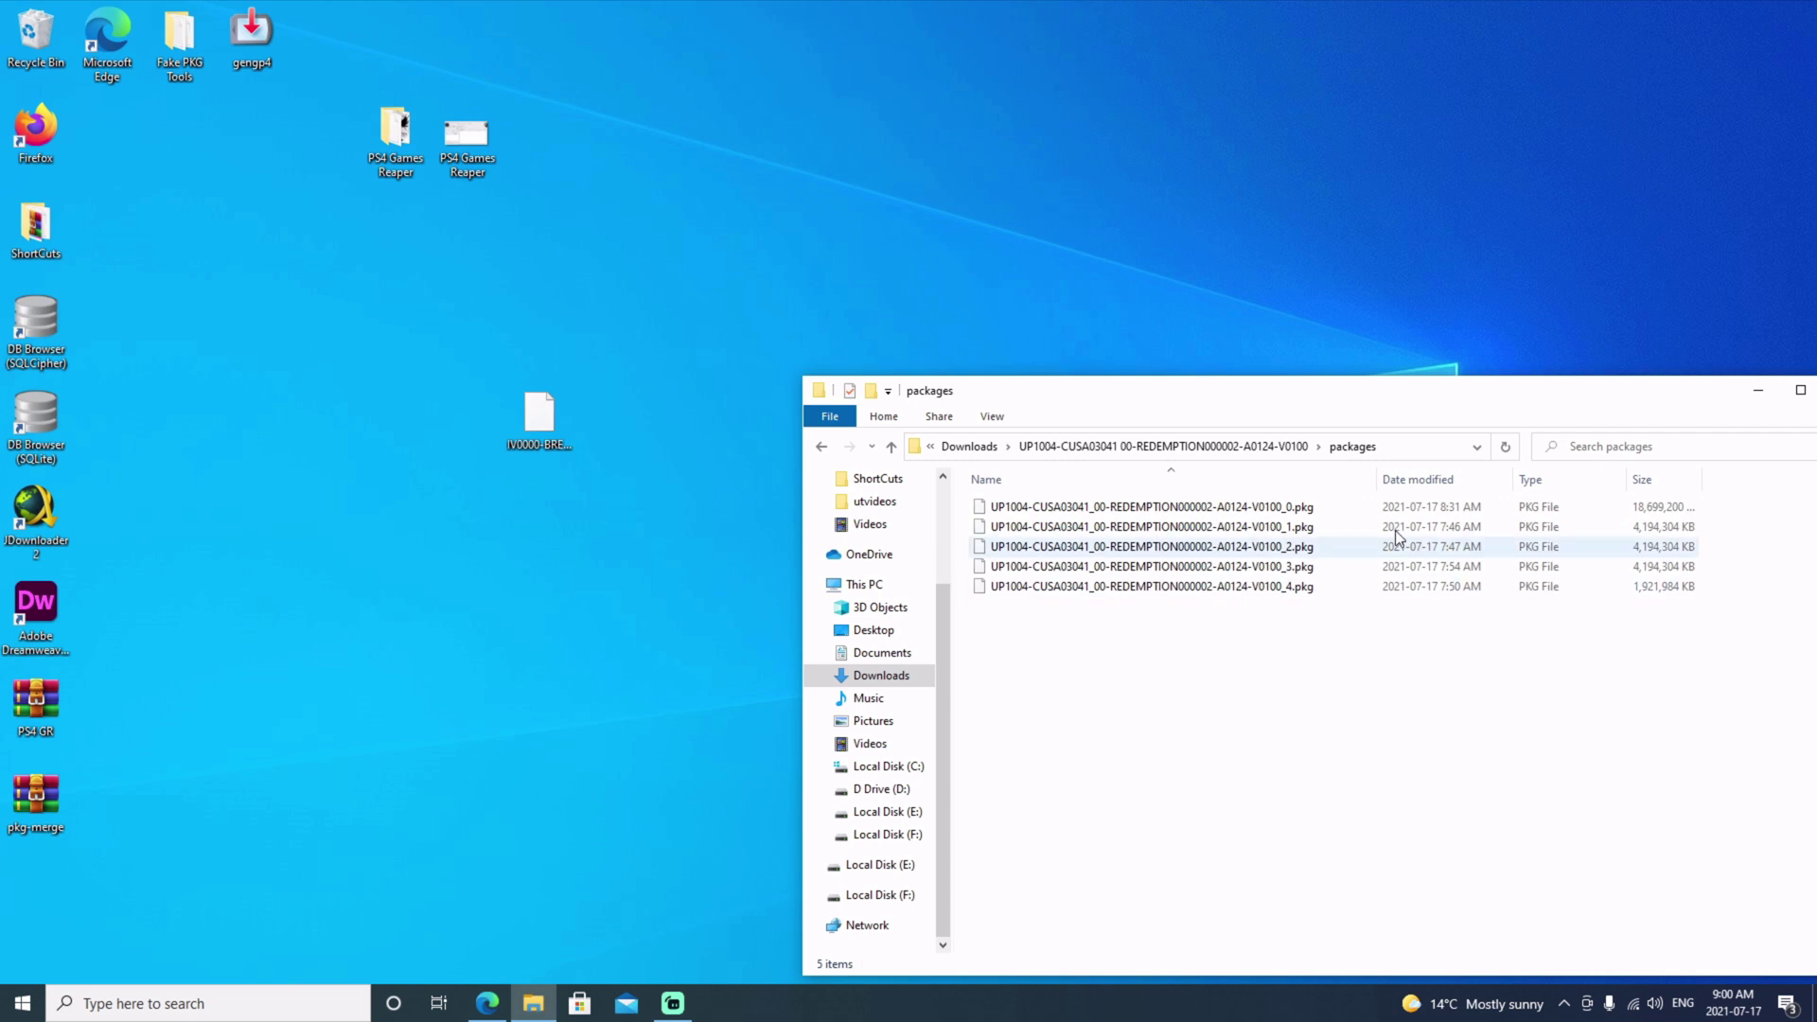
click(1440, 509)
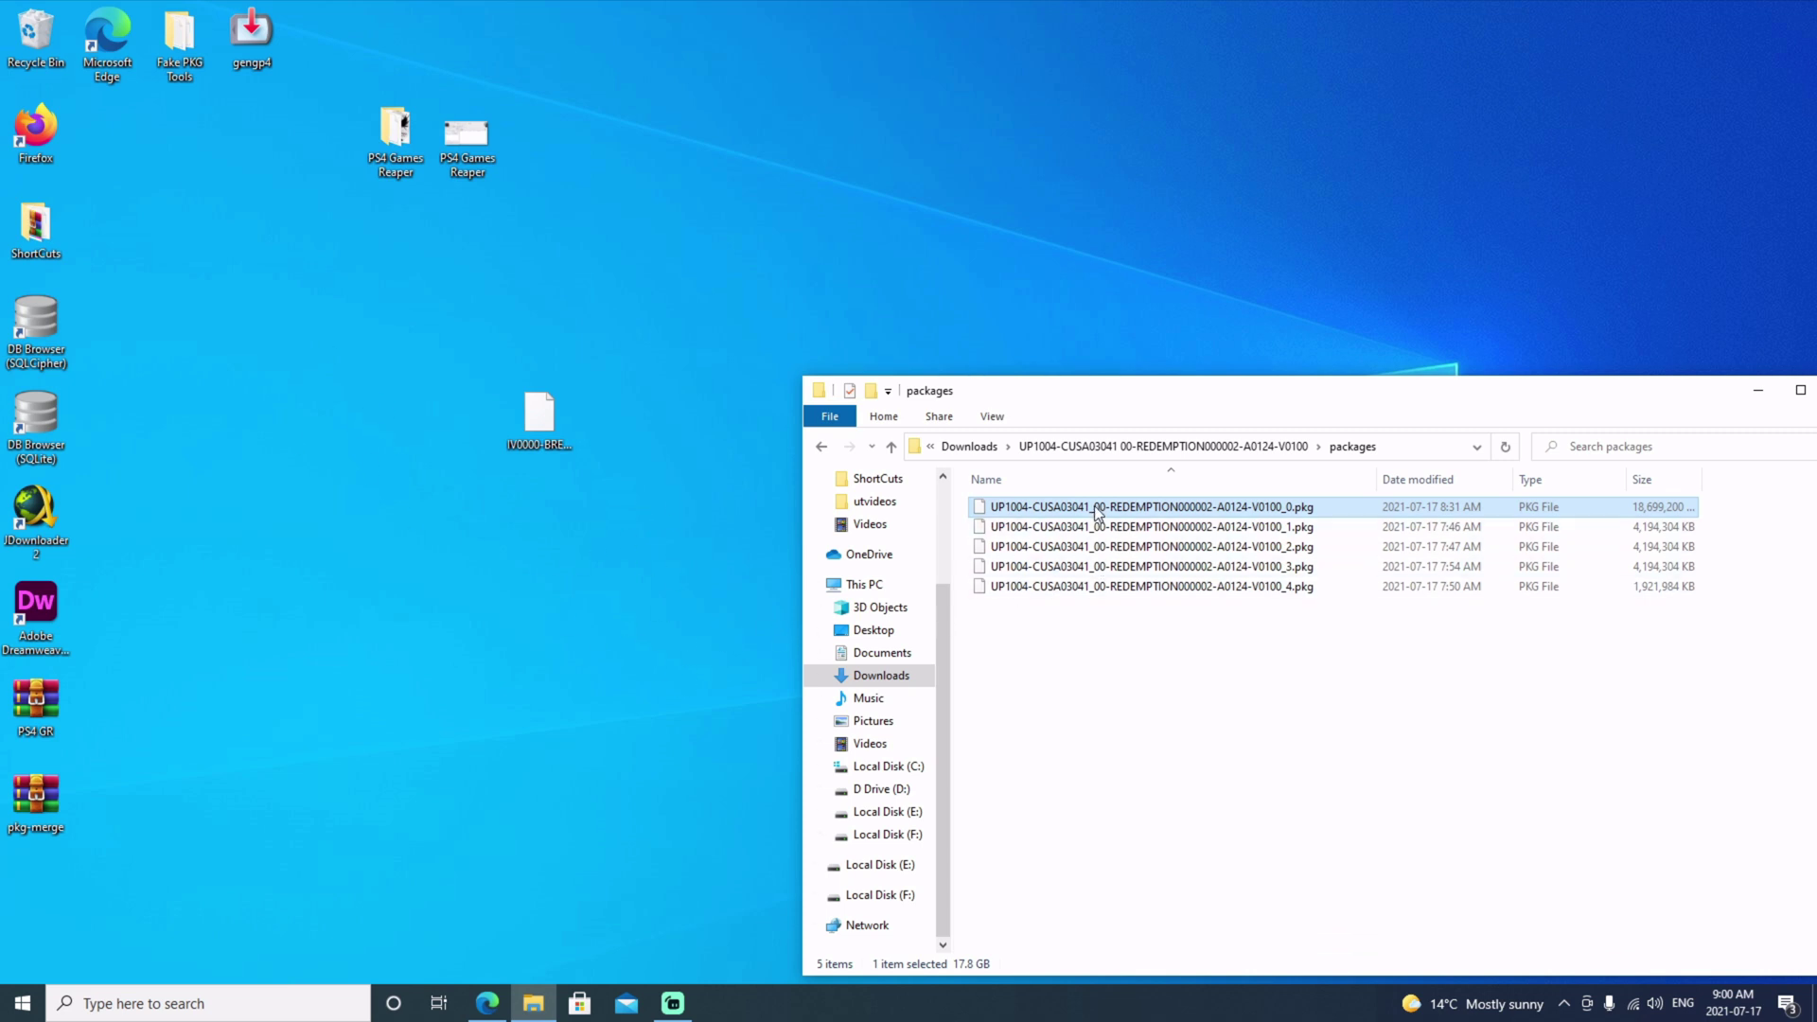
drag(1164, 513, 891, 832)
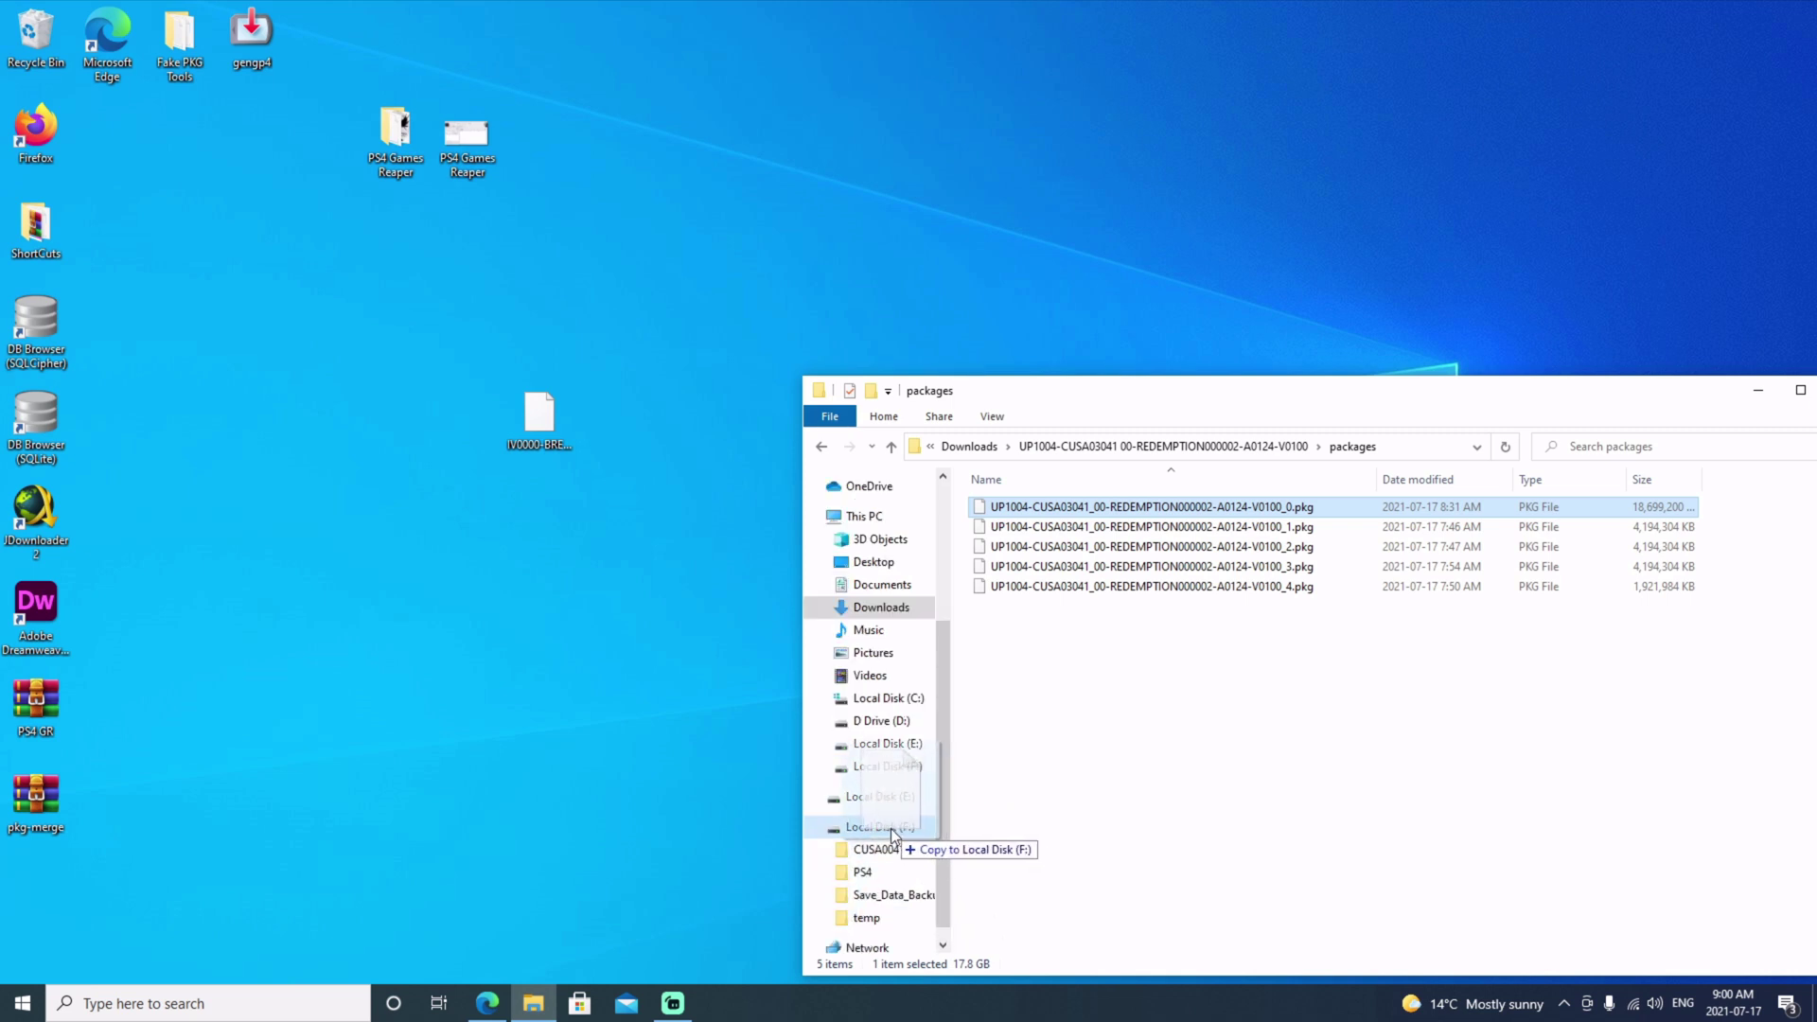
drag(892, 833, 892, 834)
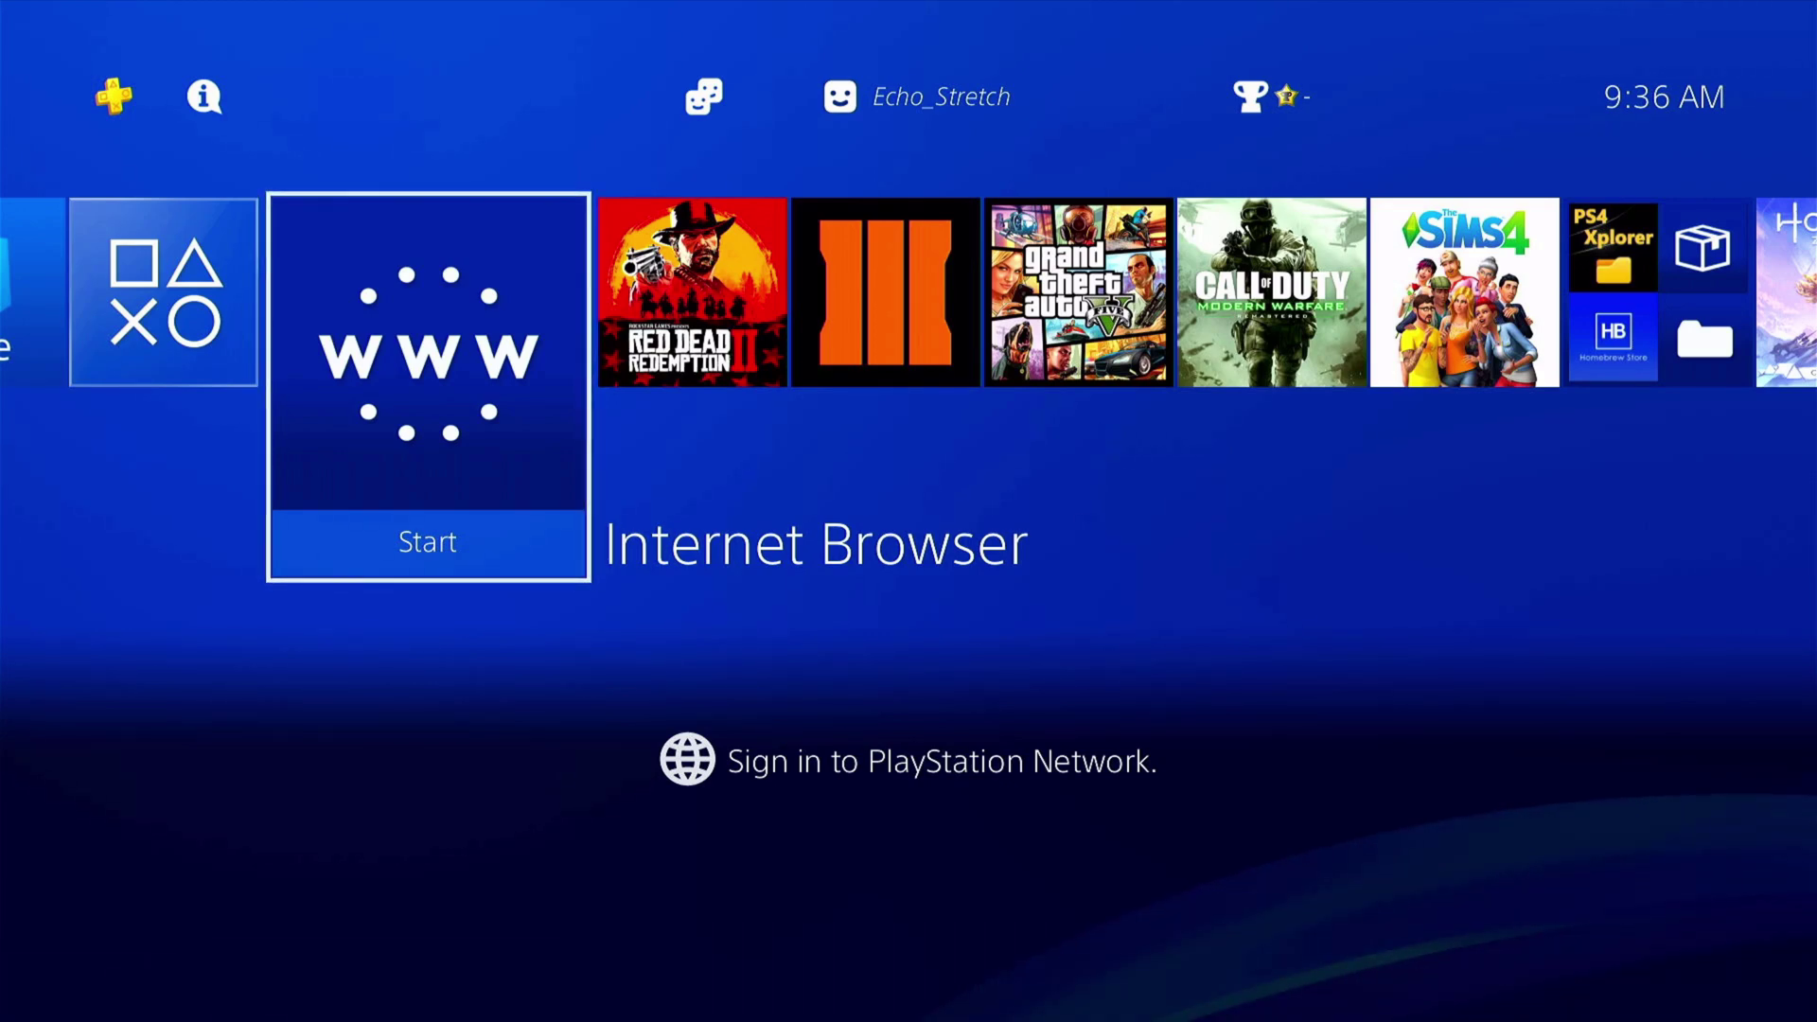
- Confirm Red Dead Redemption 2's information shows version 1.00 at 94.60 GB, then move toward Settings
key(Up)
key(Right)
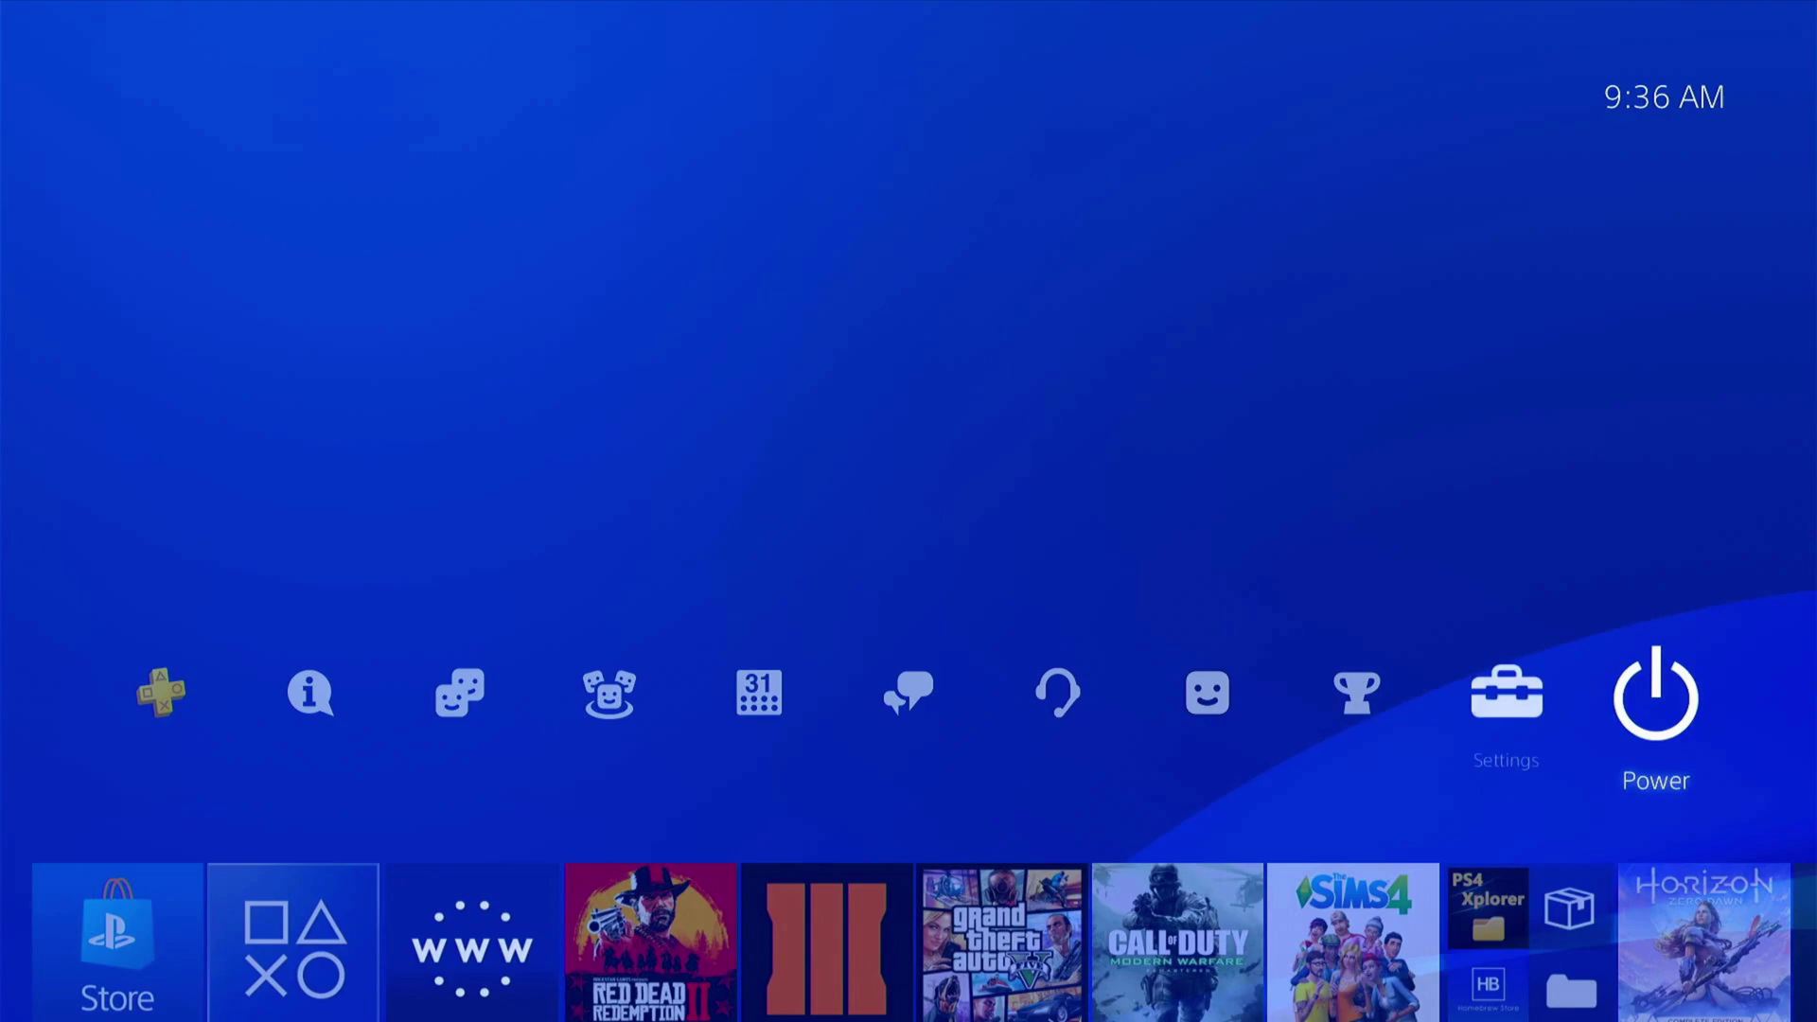
key(Down)
key(Right)
key(Menu)
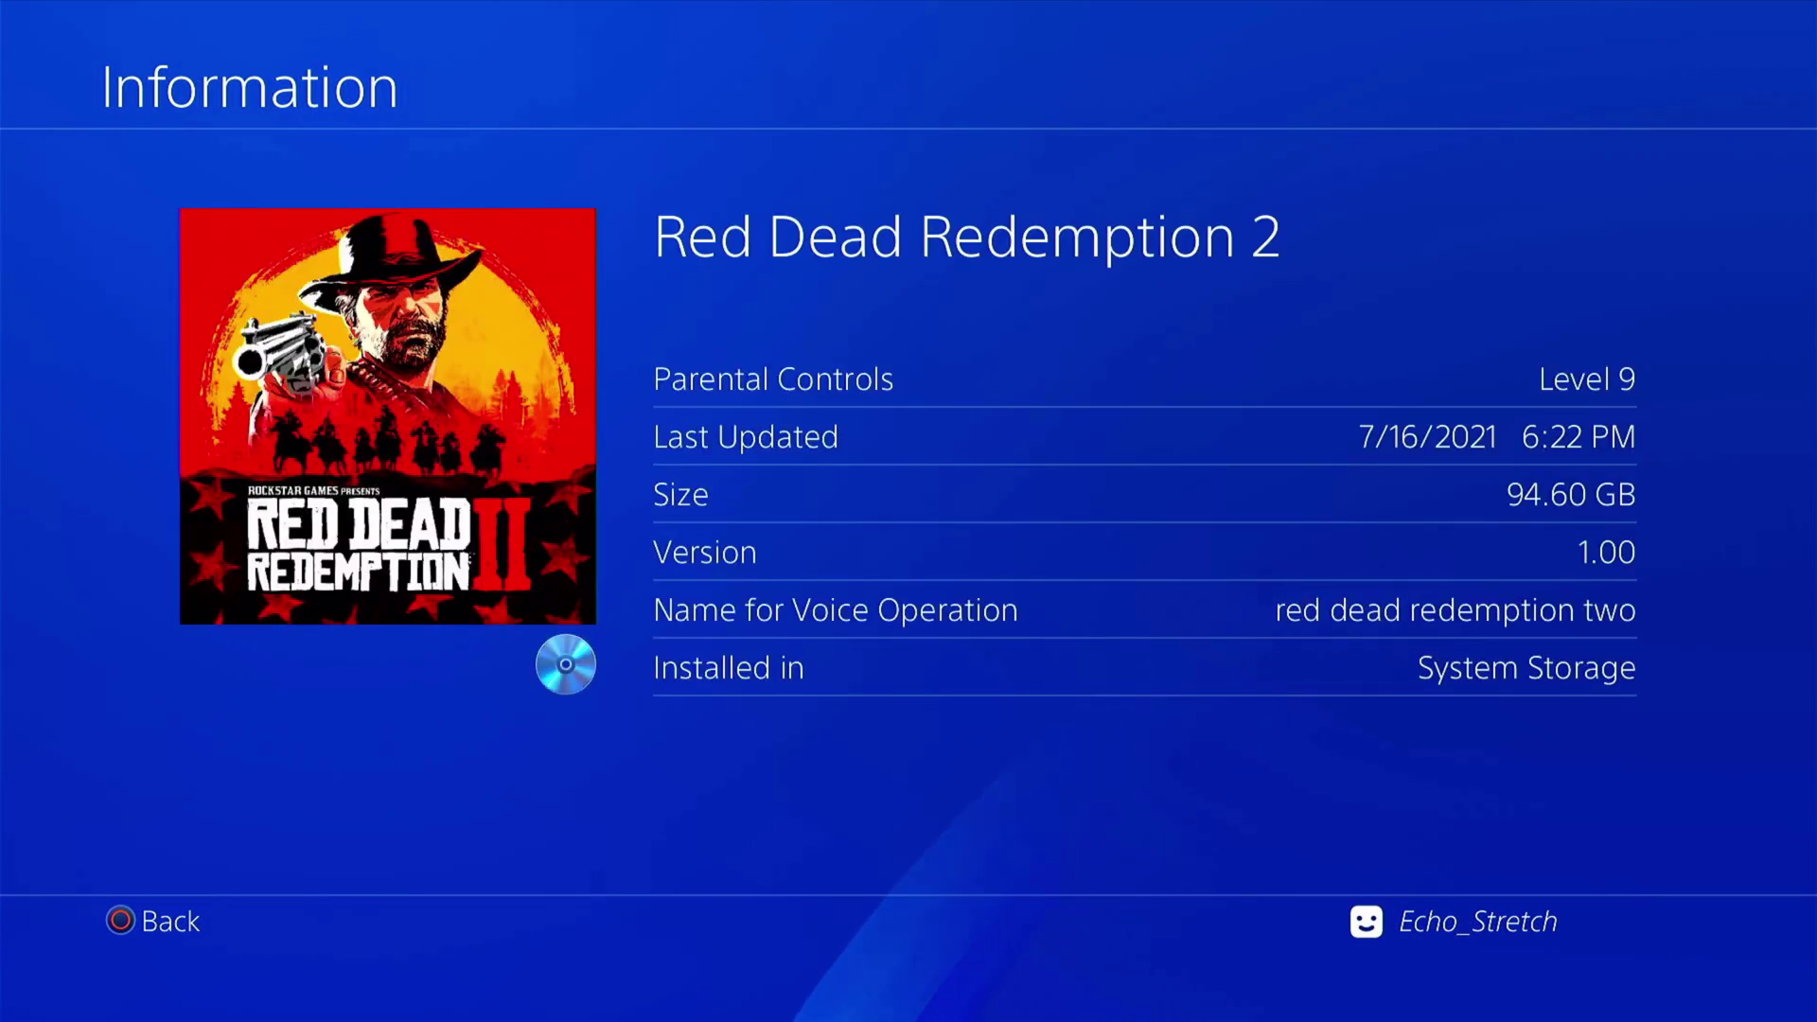
key(Escape)
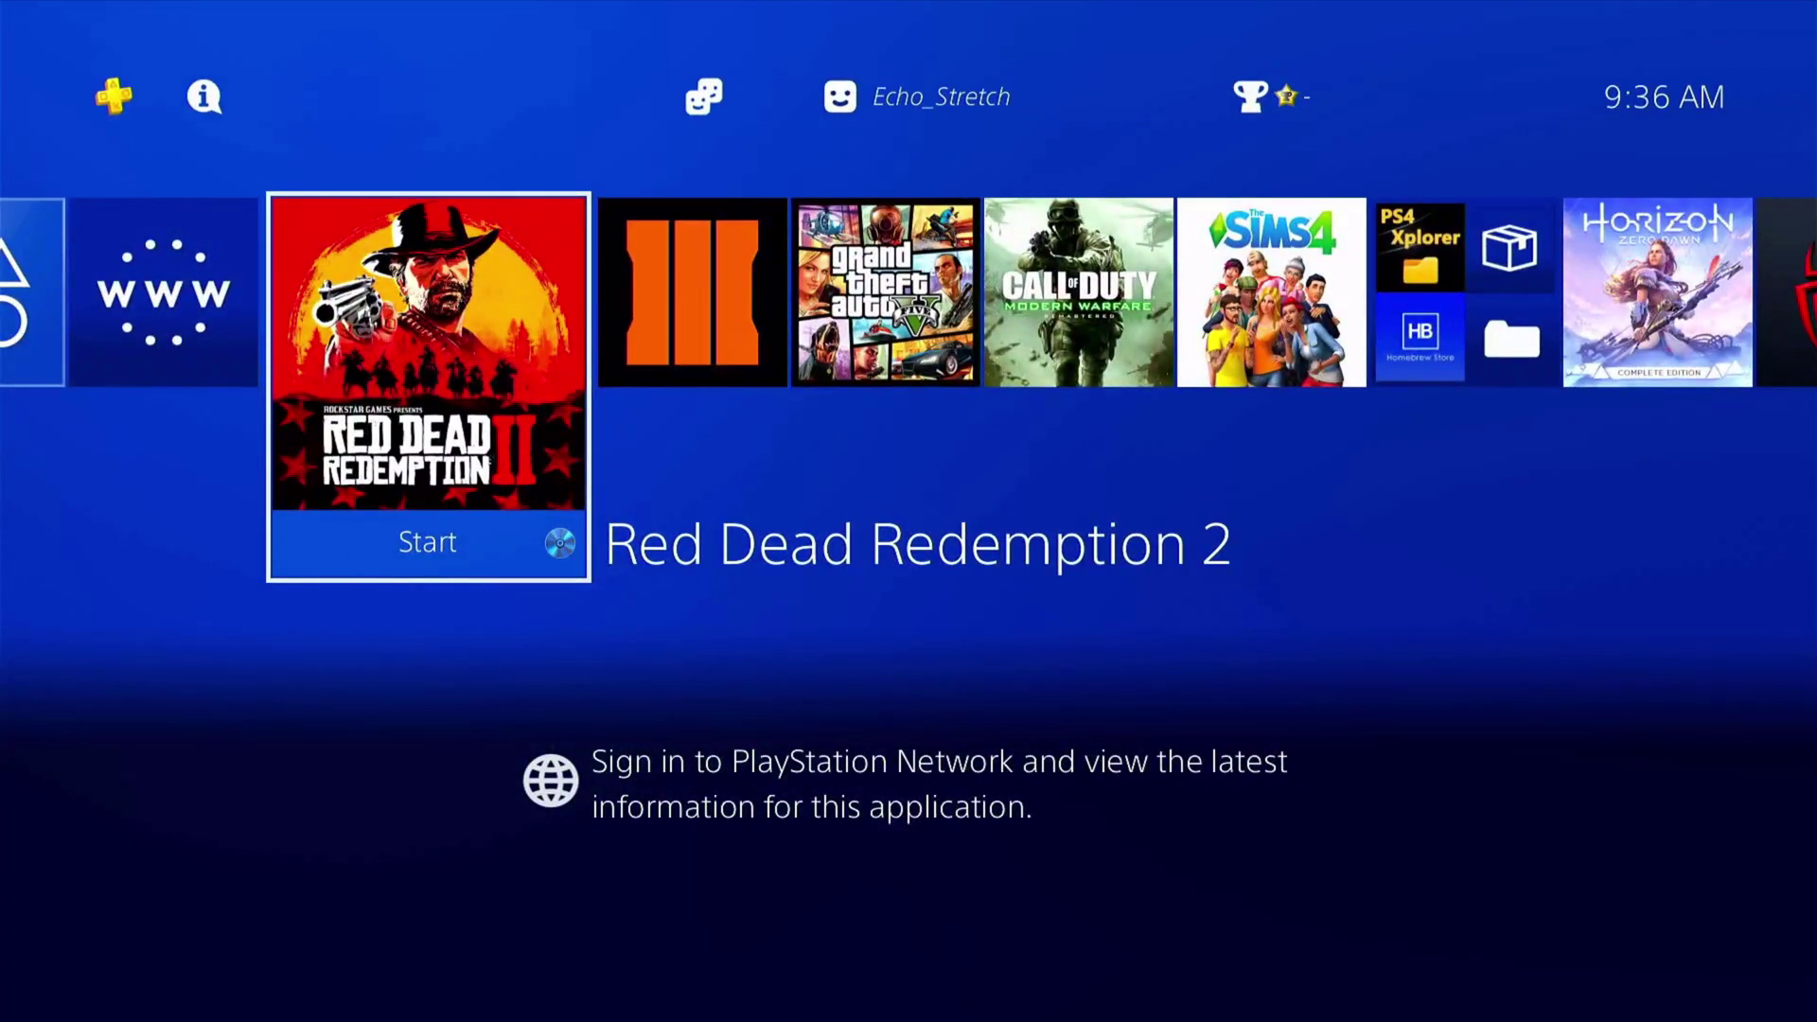
key(Up)
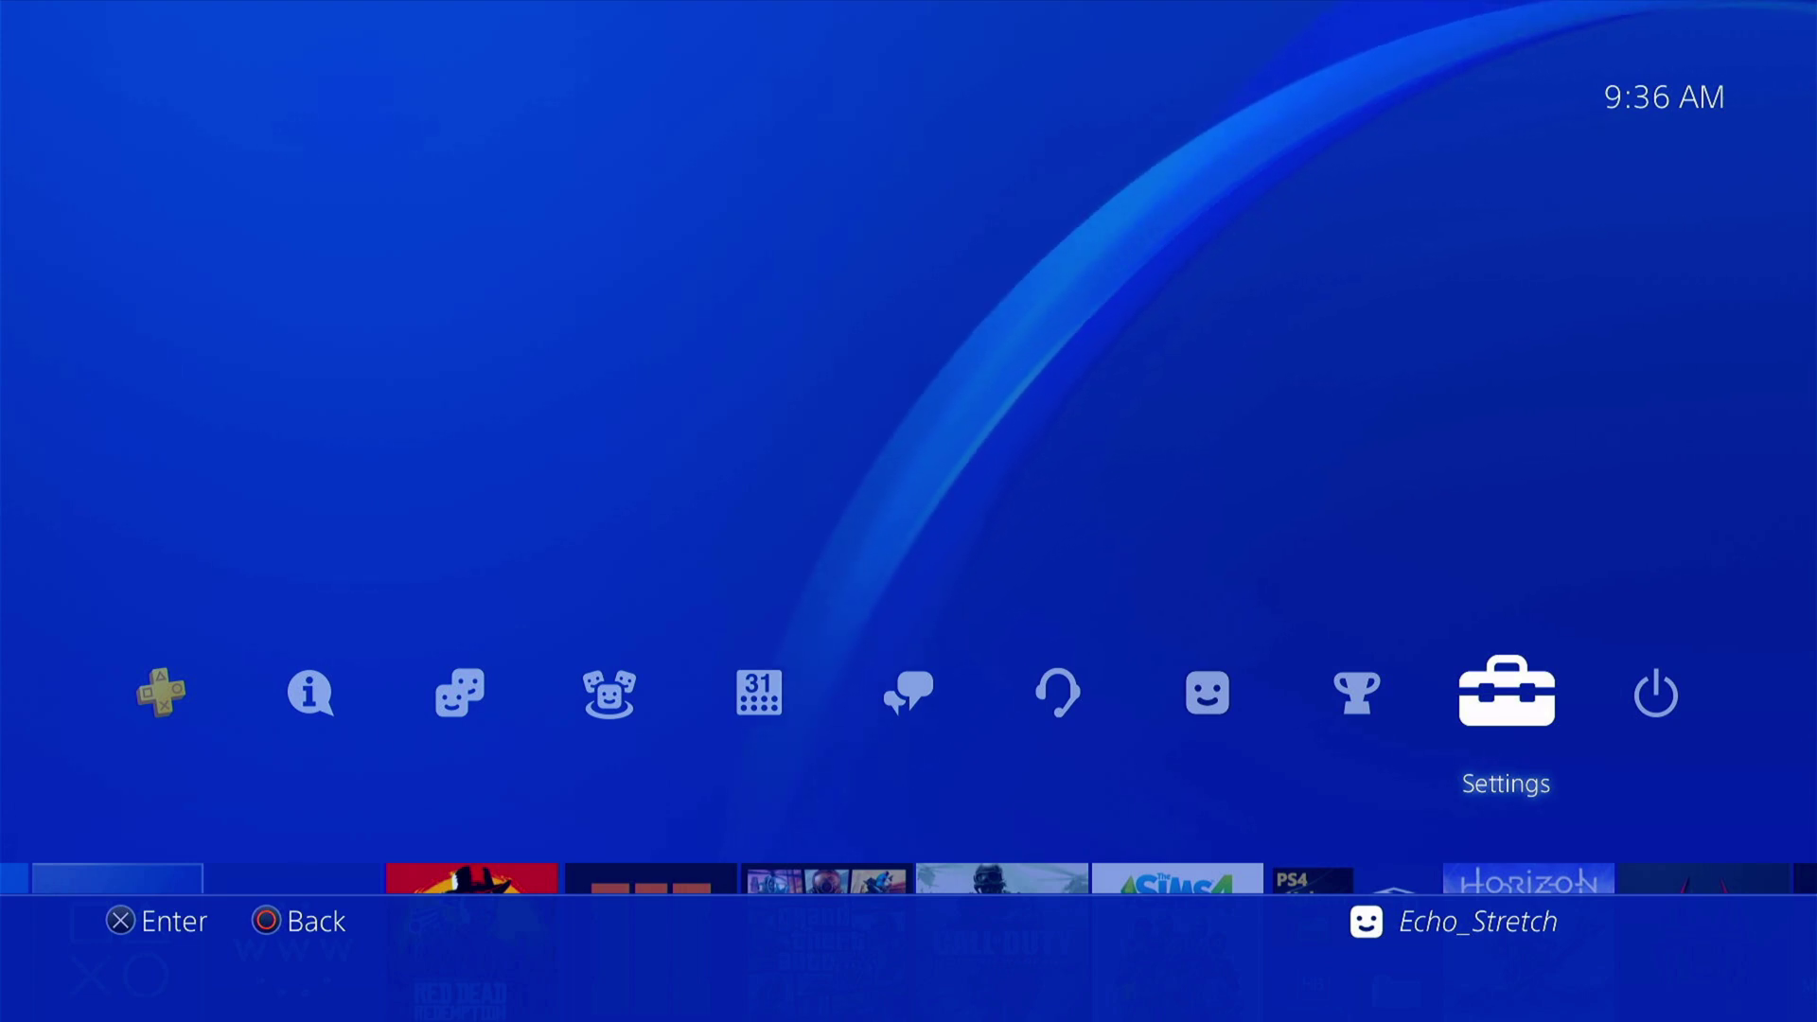
- Install the REDEMPTION A0124-V0100 update pkg through Debug Settings > Game > Package Installer
key(Return)
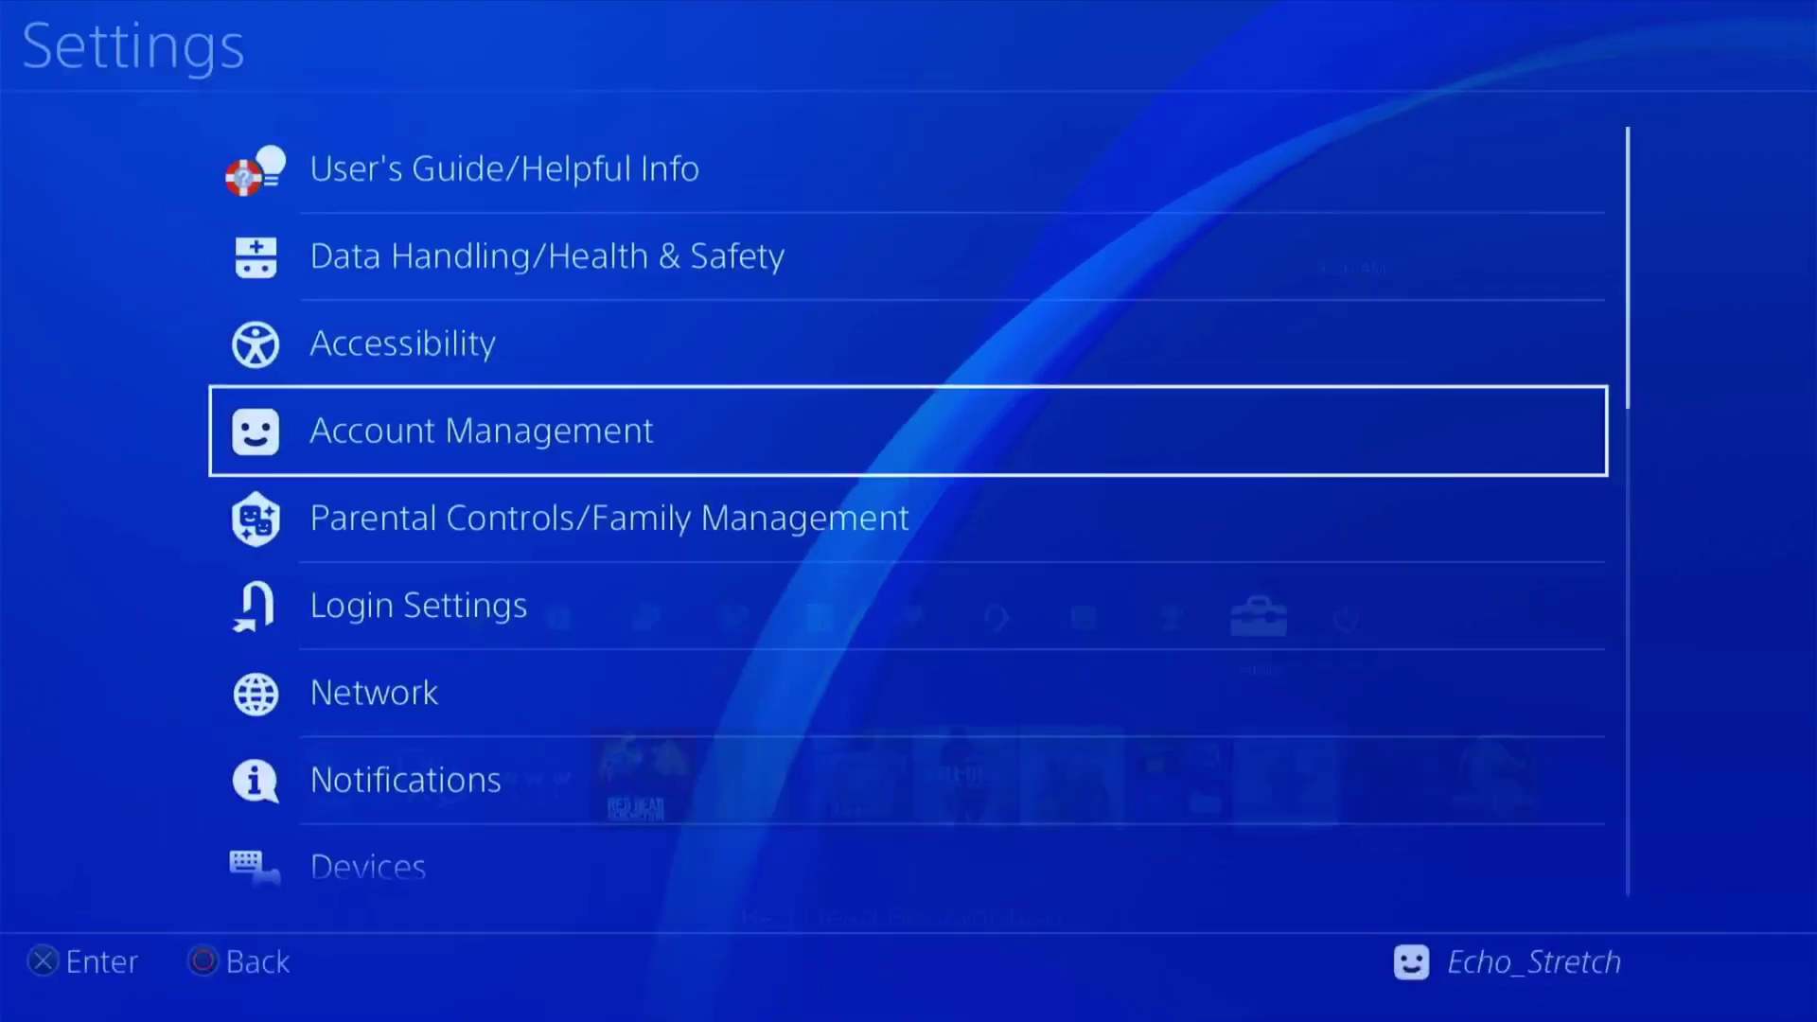
key(Down)
key(Down)
key(Down)
key(Down)
key(Down)
key(Down)
key(Down)
key(Down)
key(Down)
key(Down)
key(Down)
key(Down)
key(Down)
key(Down)
key(Down)
key(Down)
key(Down)
key(Down)
key(Down)
key(Down)
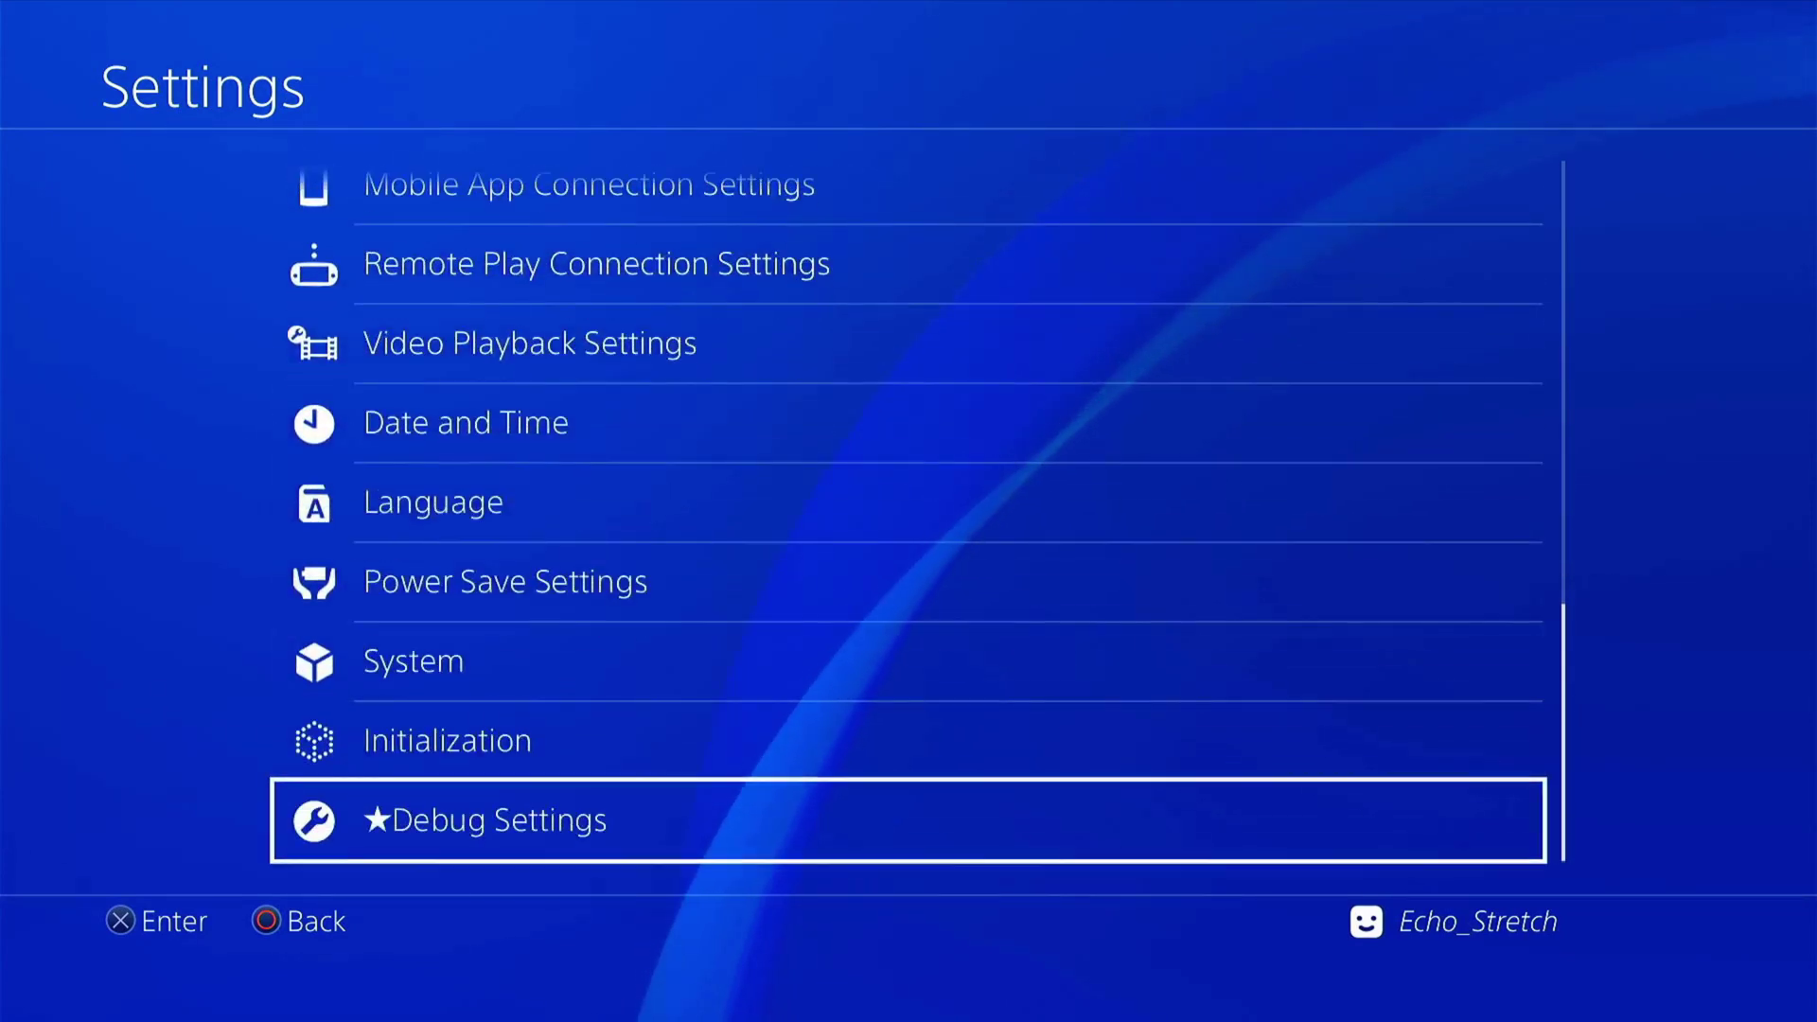
key(Return)
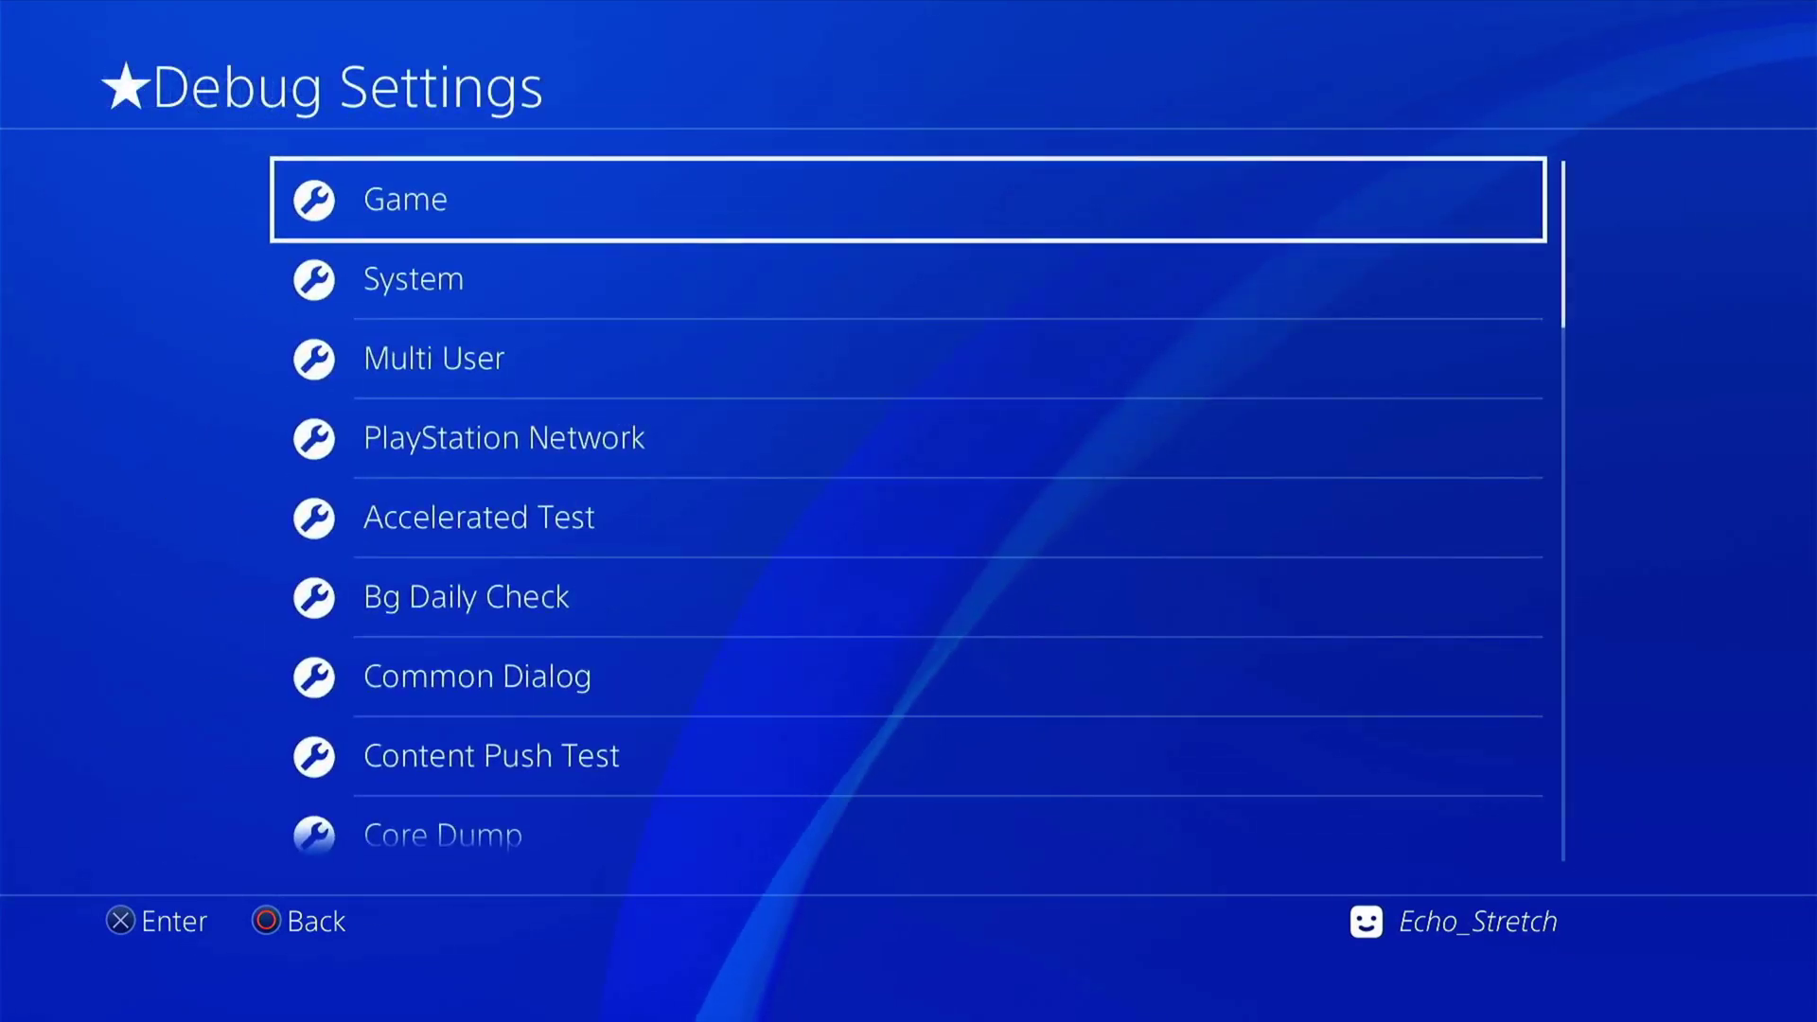
key(Down)
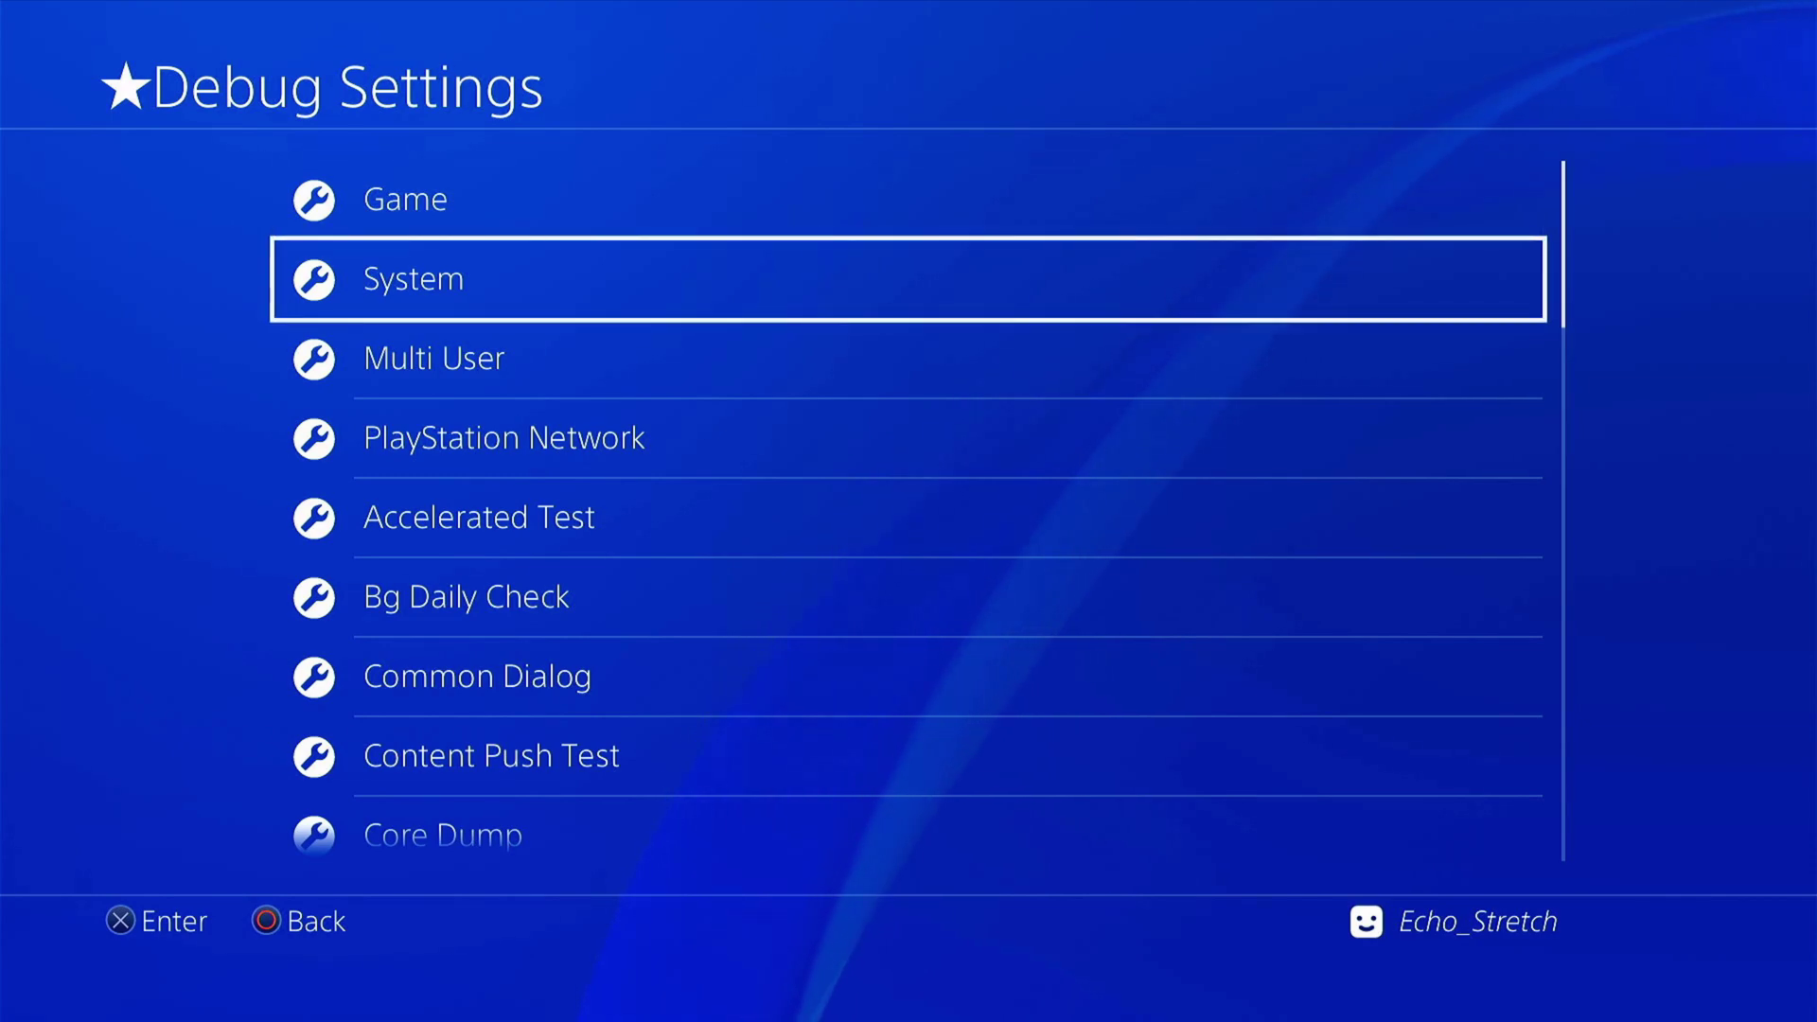
key(Up)
key(Return)
key(Down)
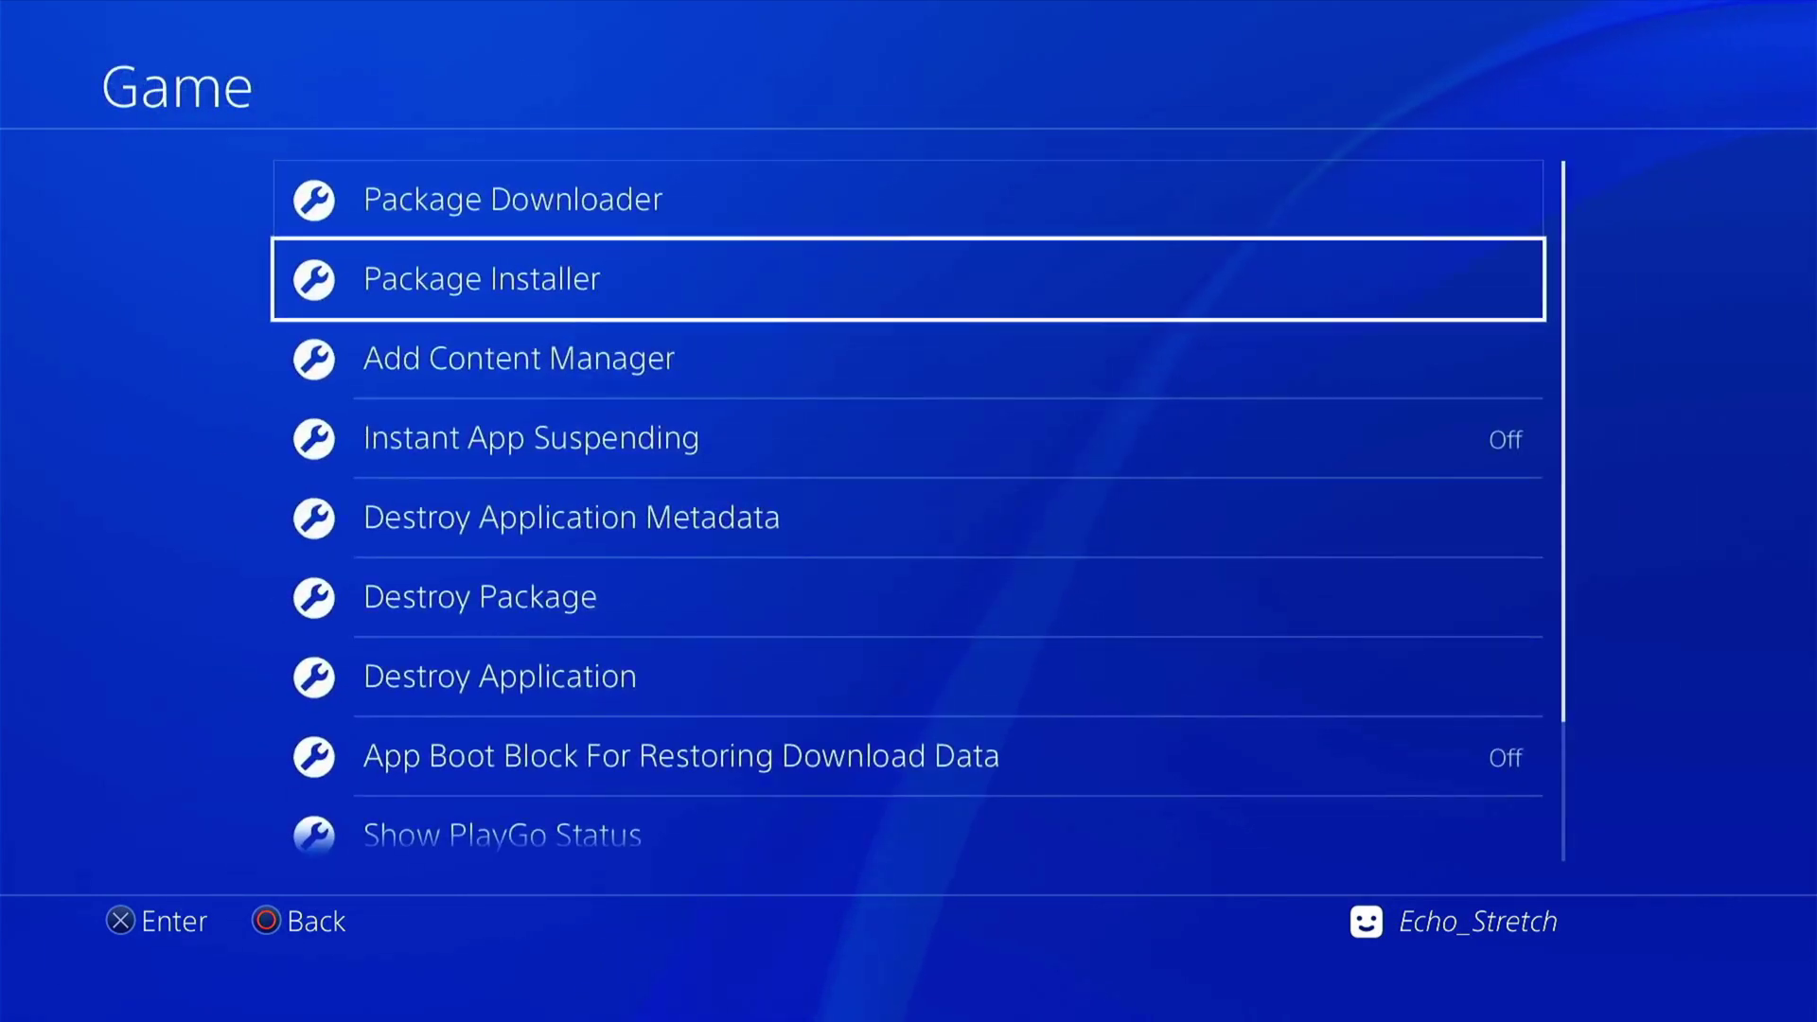
key(Return)
key(Down)
key(Down)
key(Down)
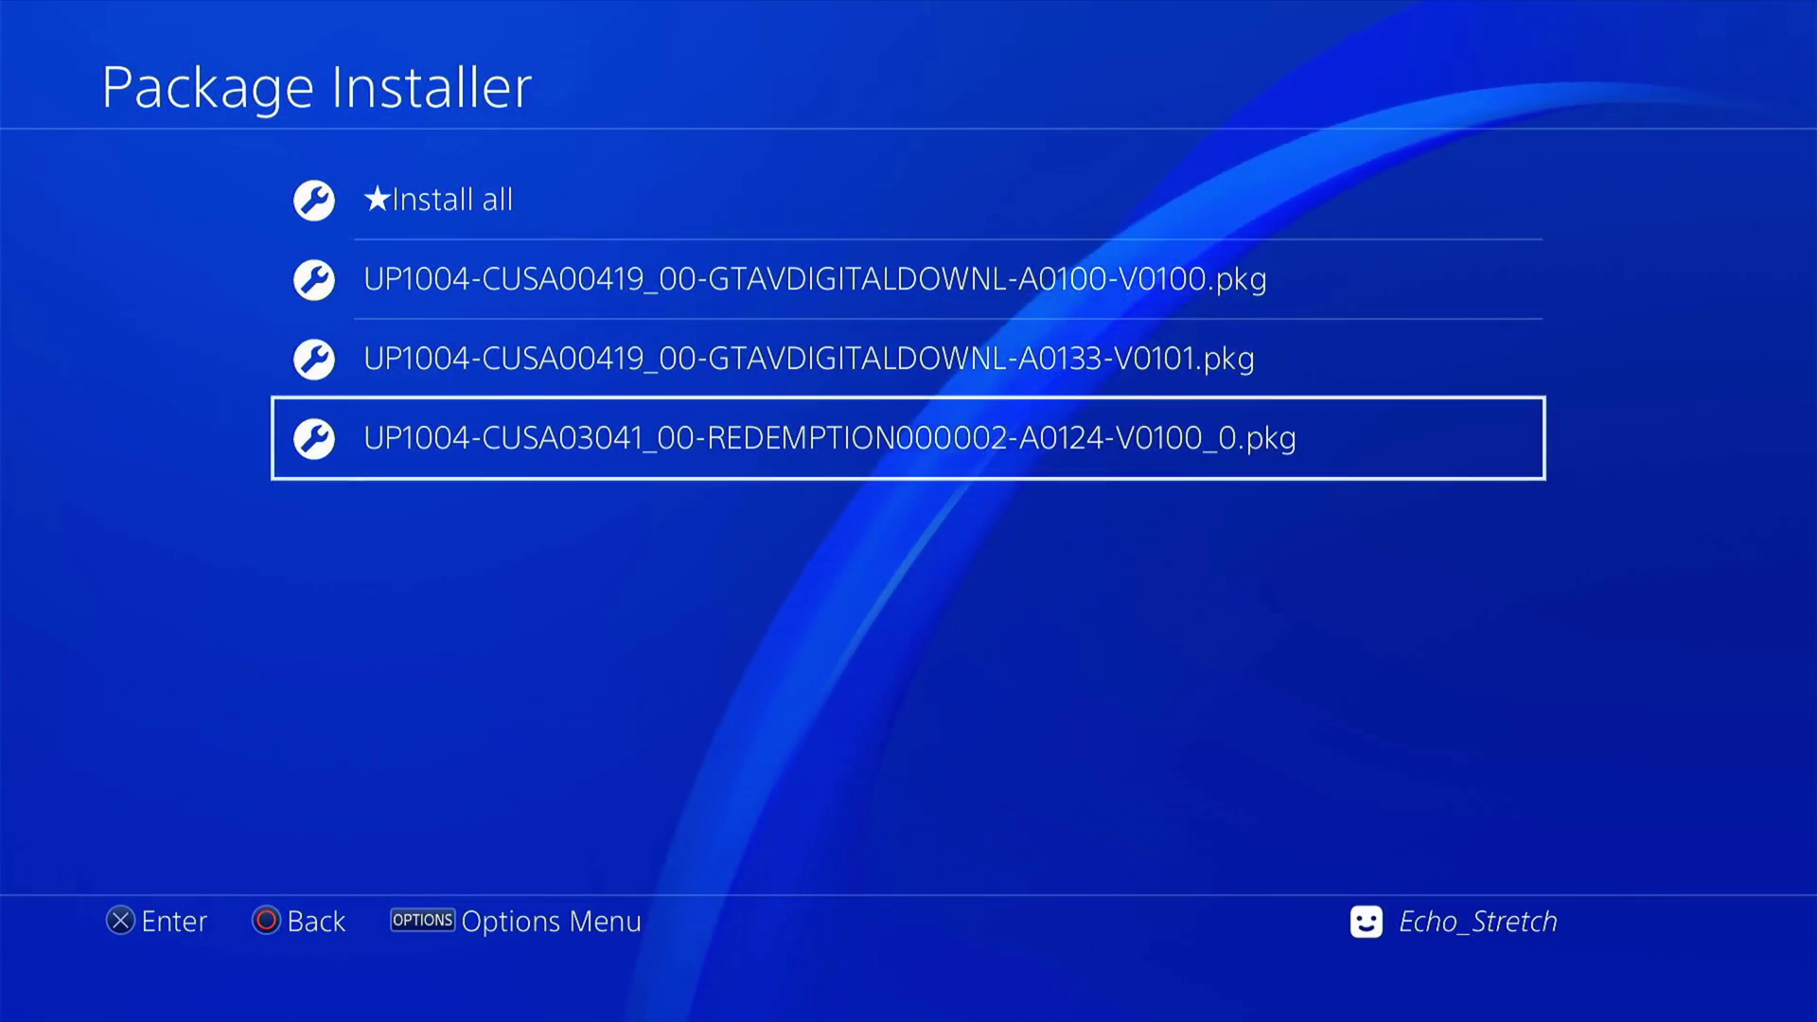
key(Return)
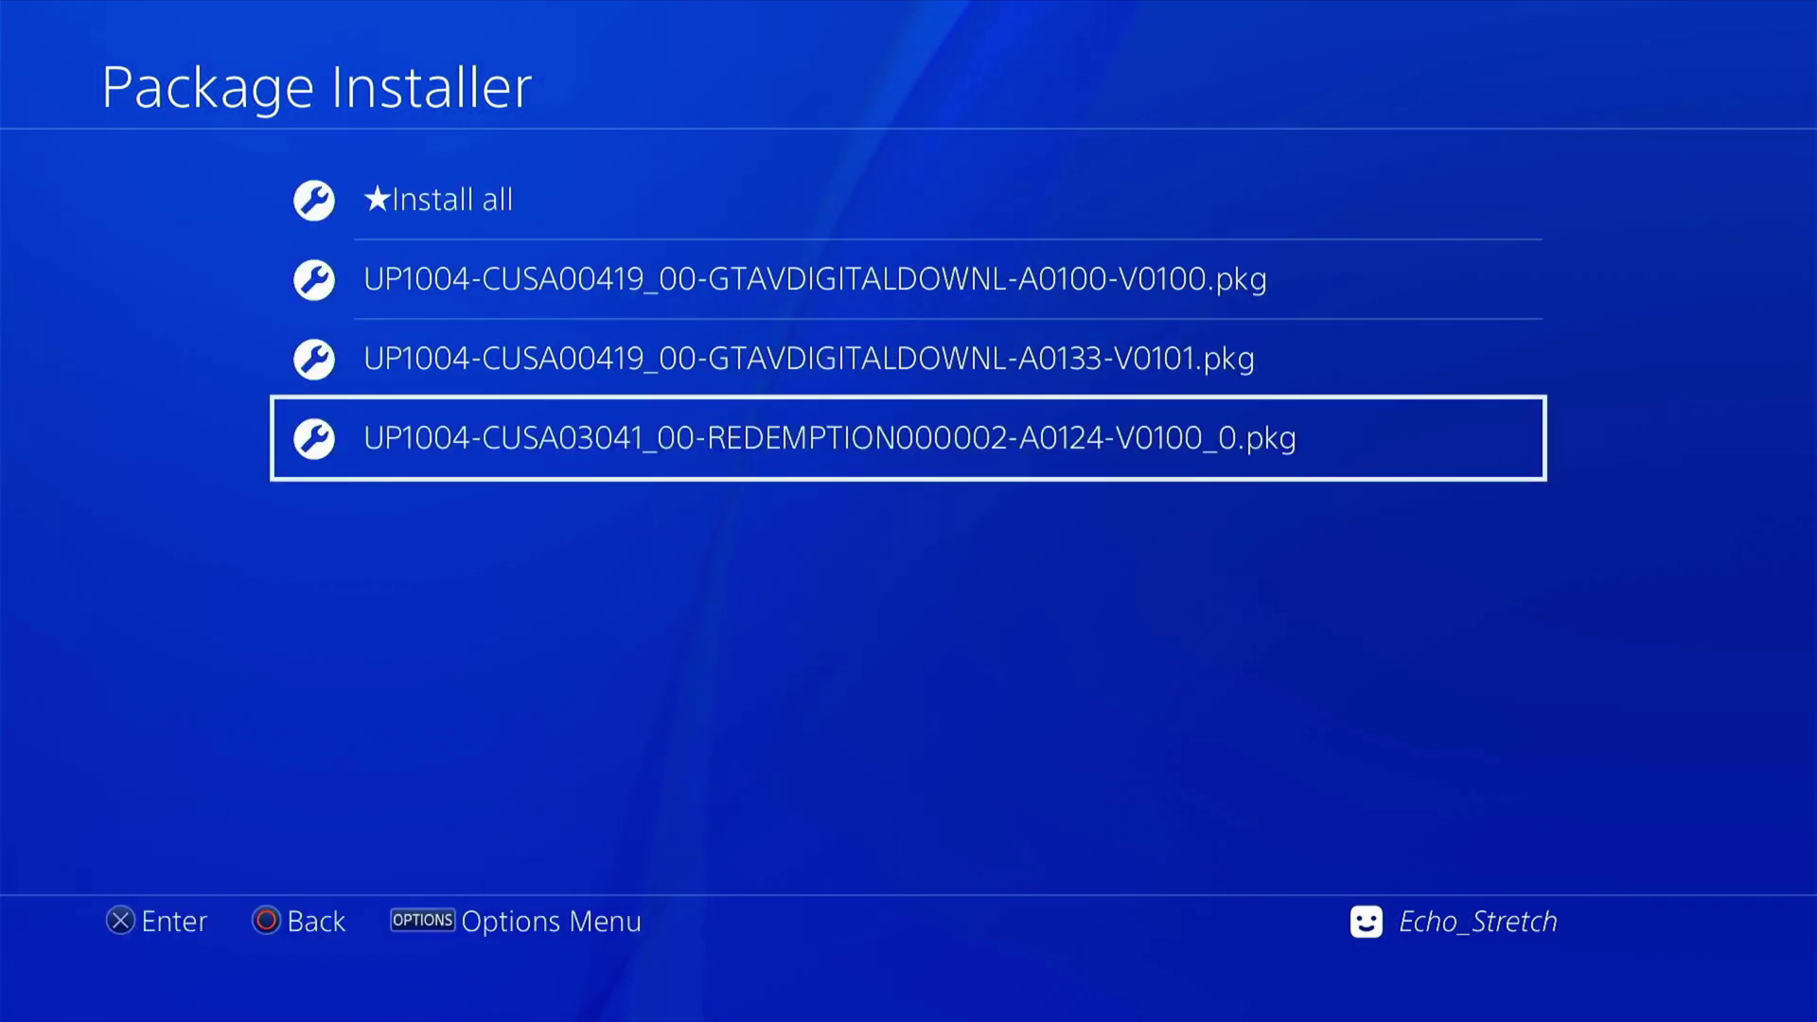
- Verify Red Dead Redemption 2 now shows version 1.24 at 113.8 GB, then start the game
key(Escape)
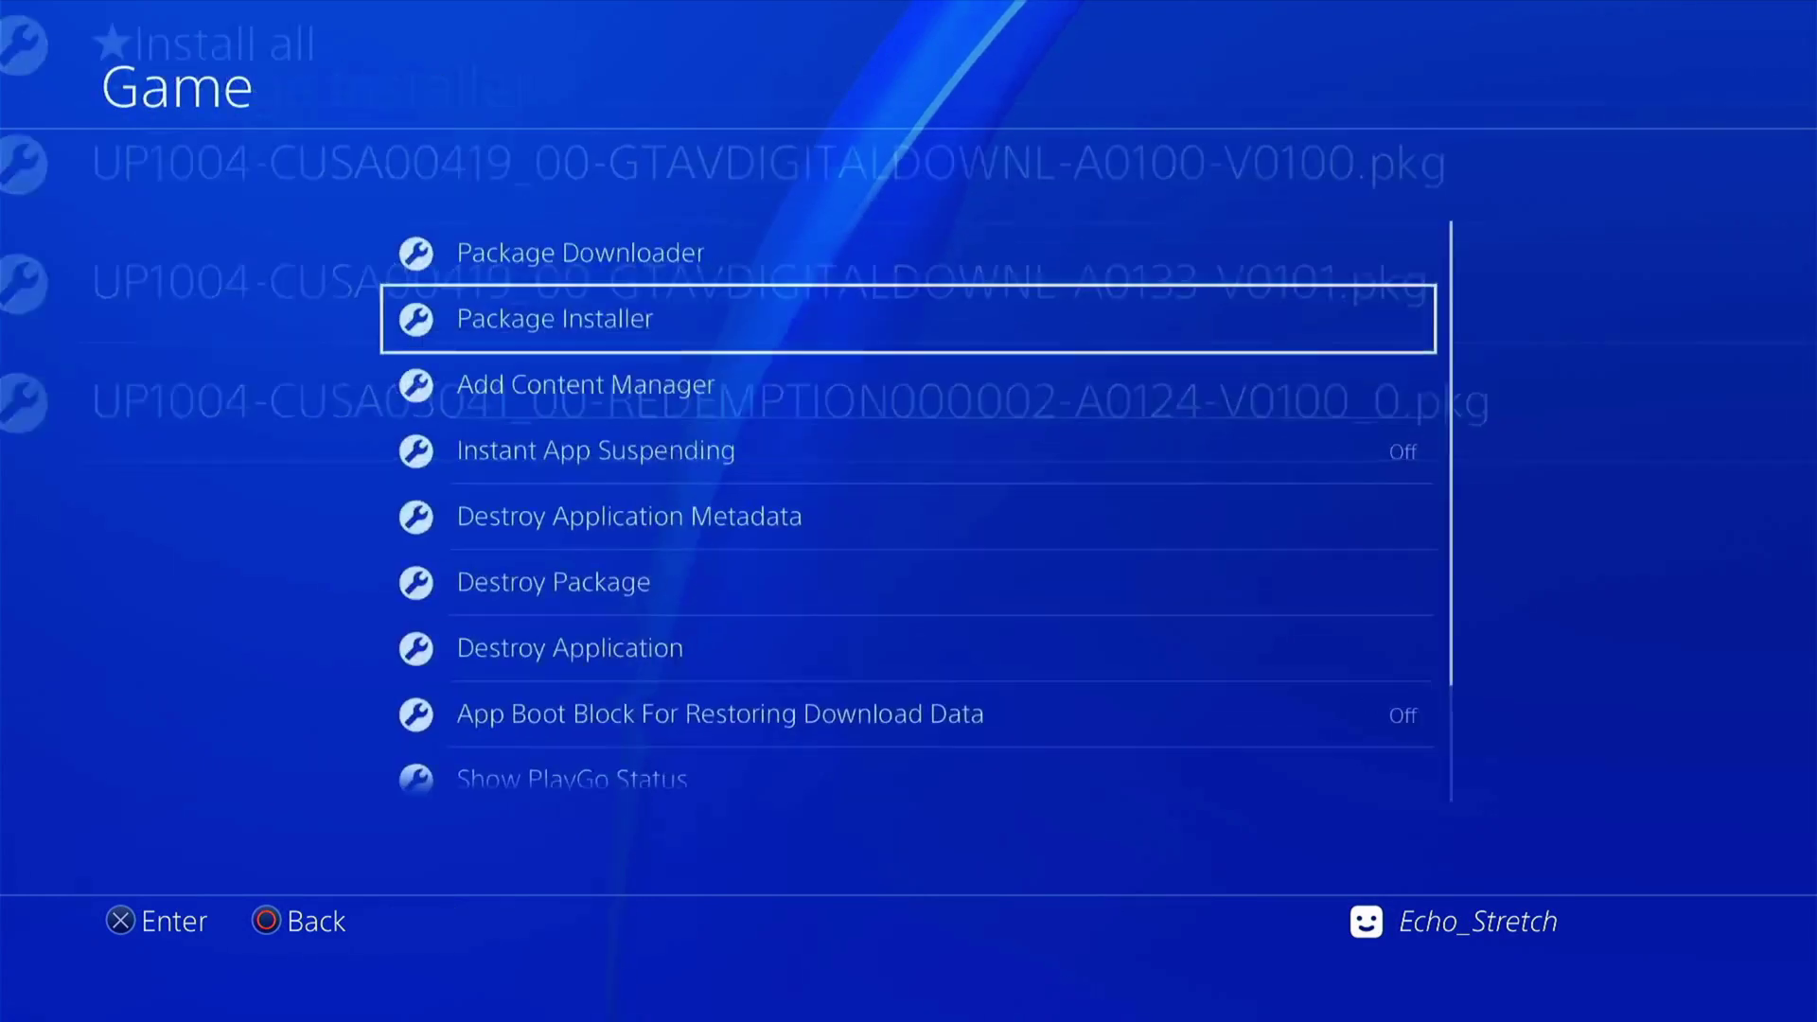
key(Escape)
key(Escape)
key(Escape)
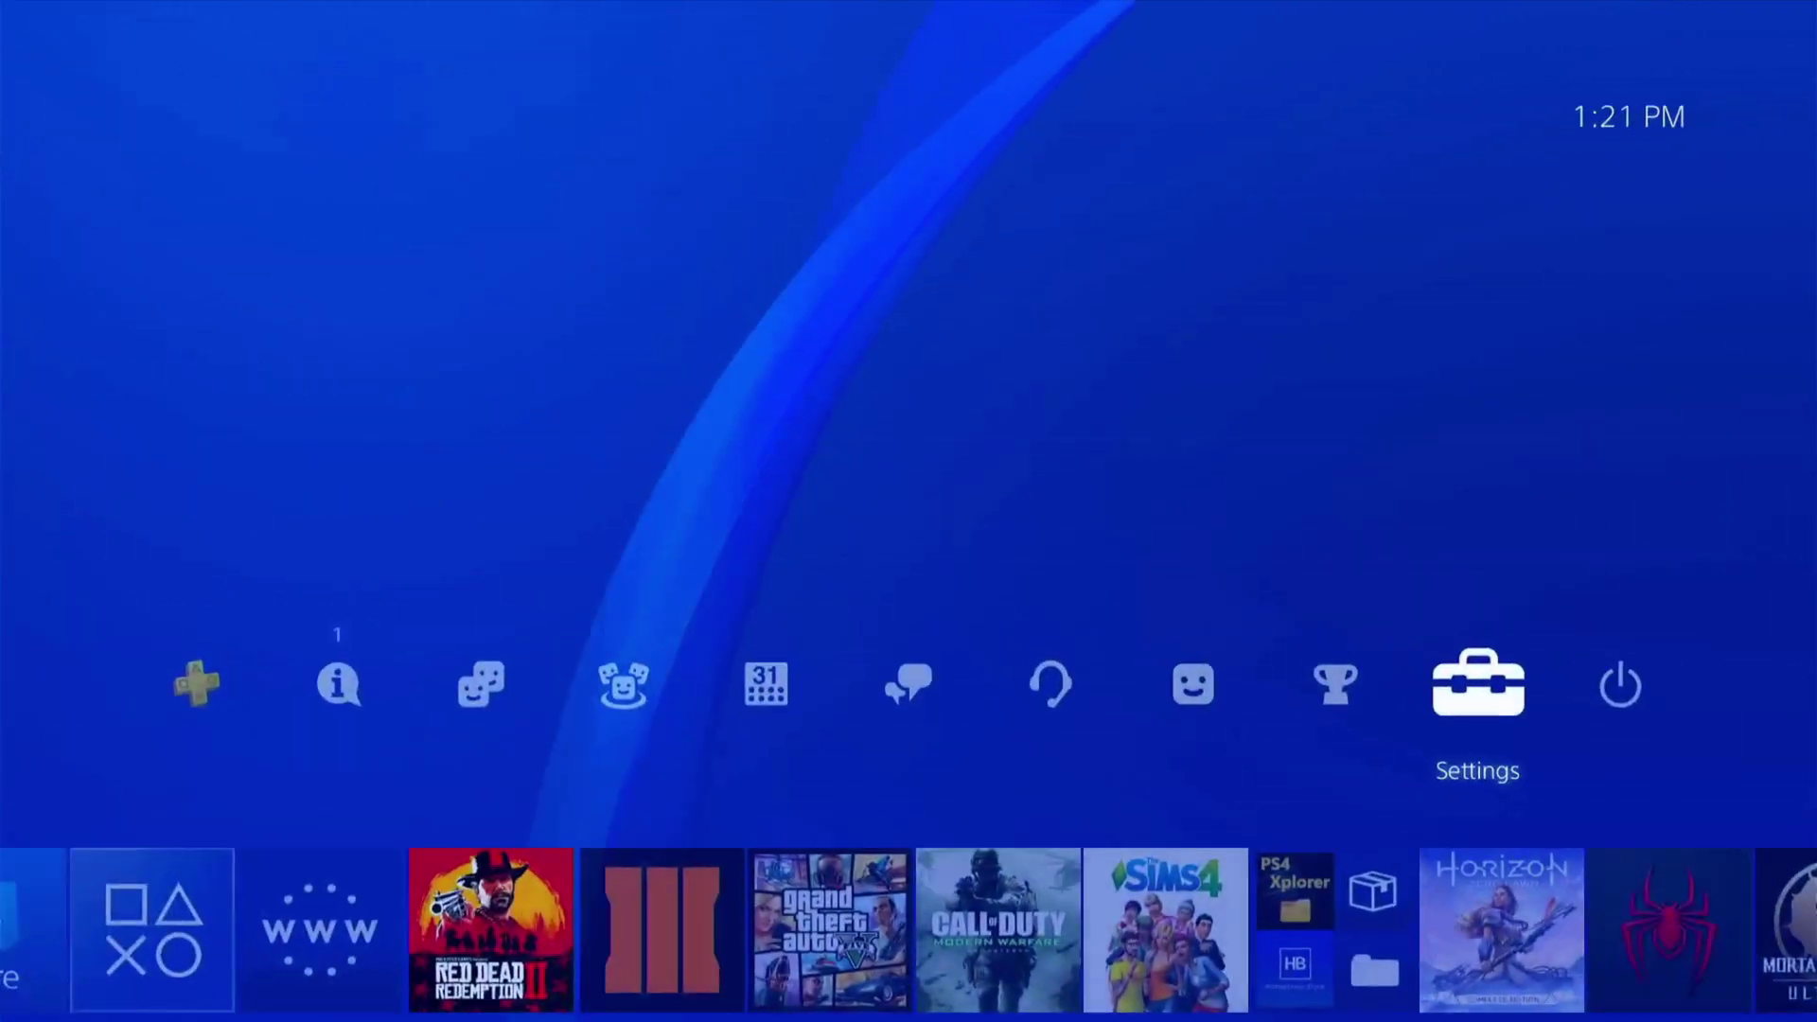
key(Down)
key(Menu)
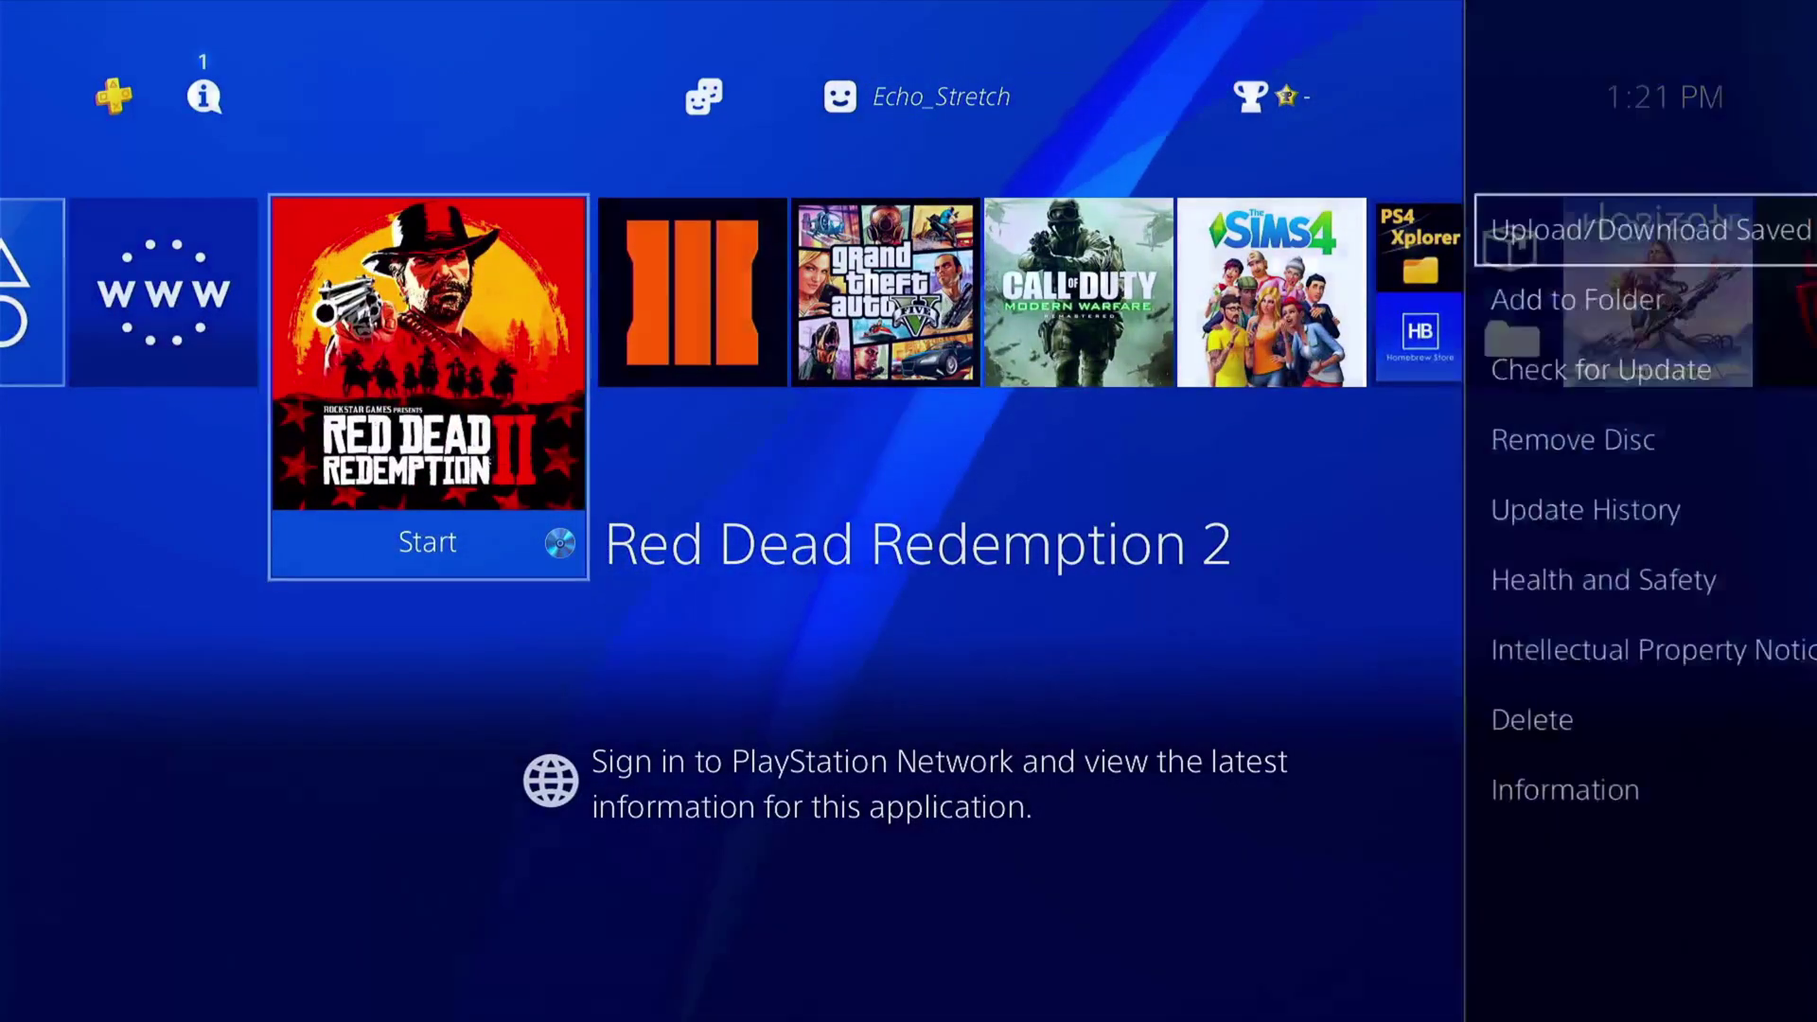
key(Down)
key(Down)
key(Down)
key(Down)
key(Down)
key(Down)
key(Down)
key(Return)
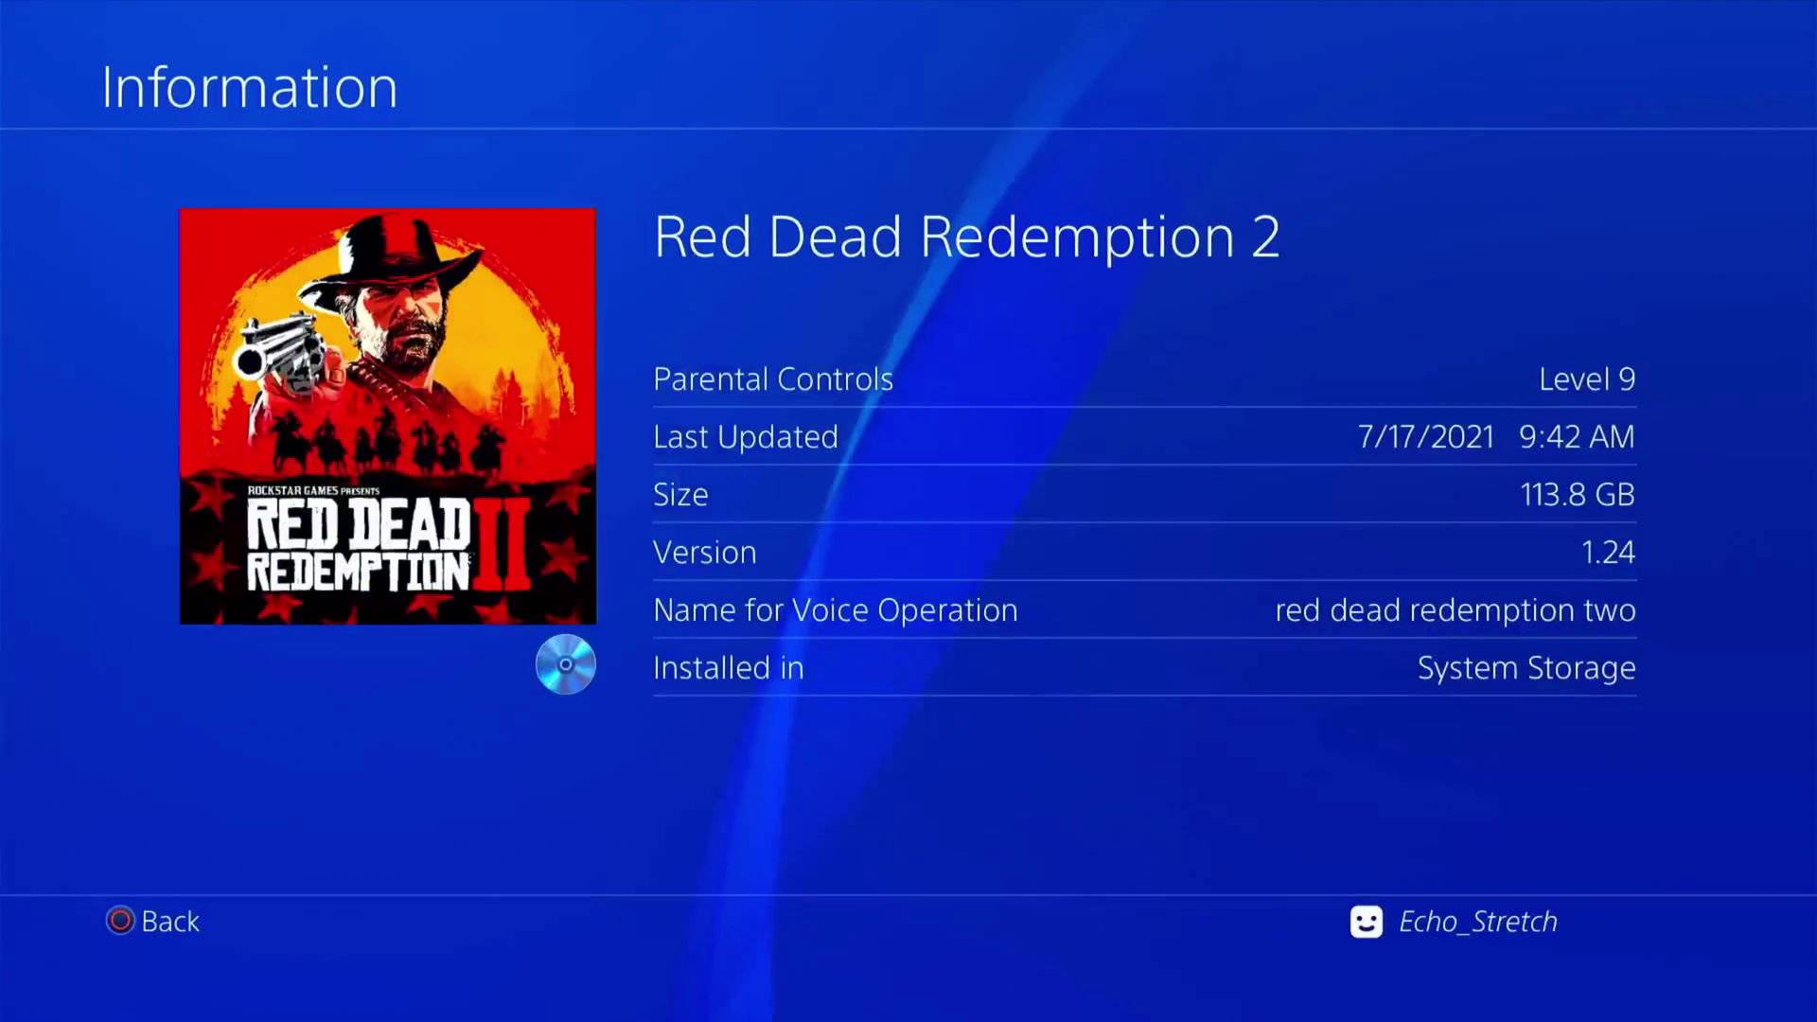
key(Escape)
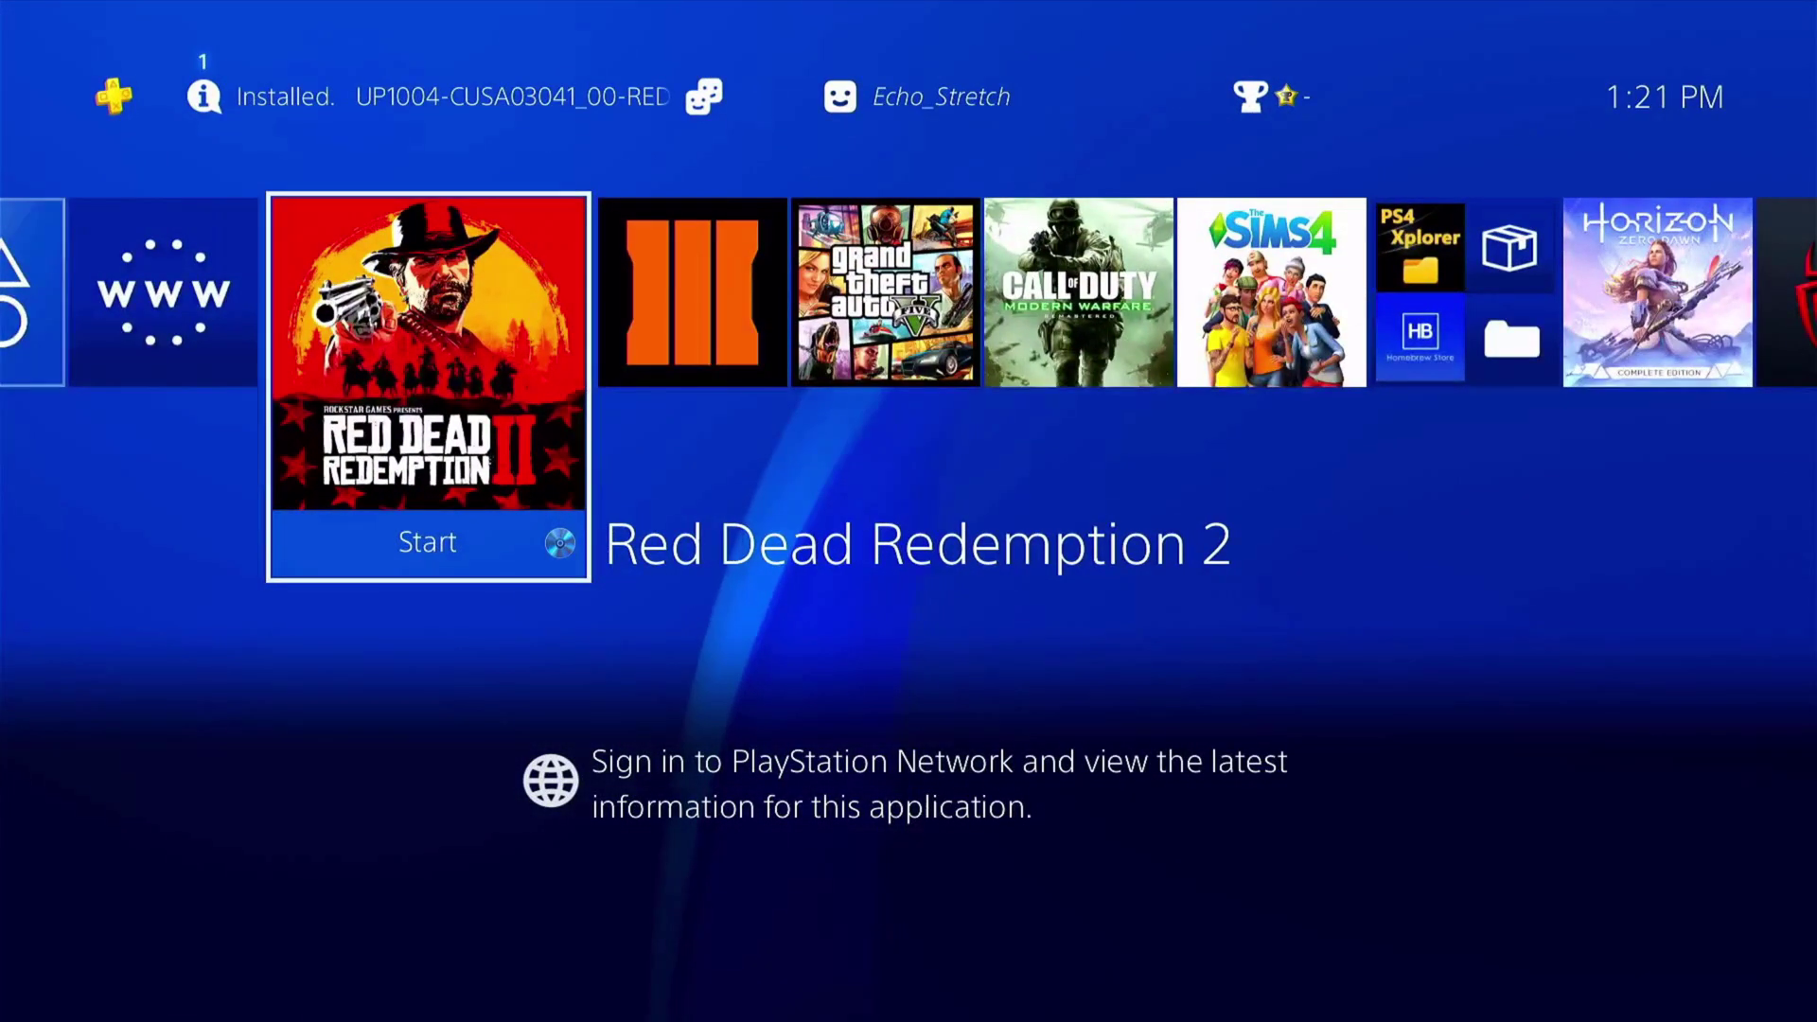
key(Return)
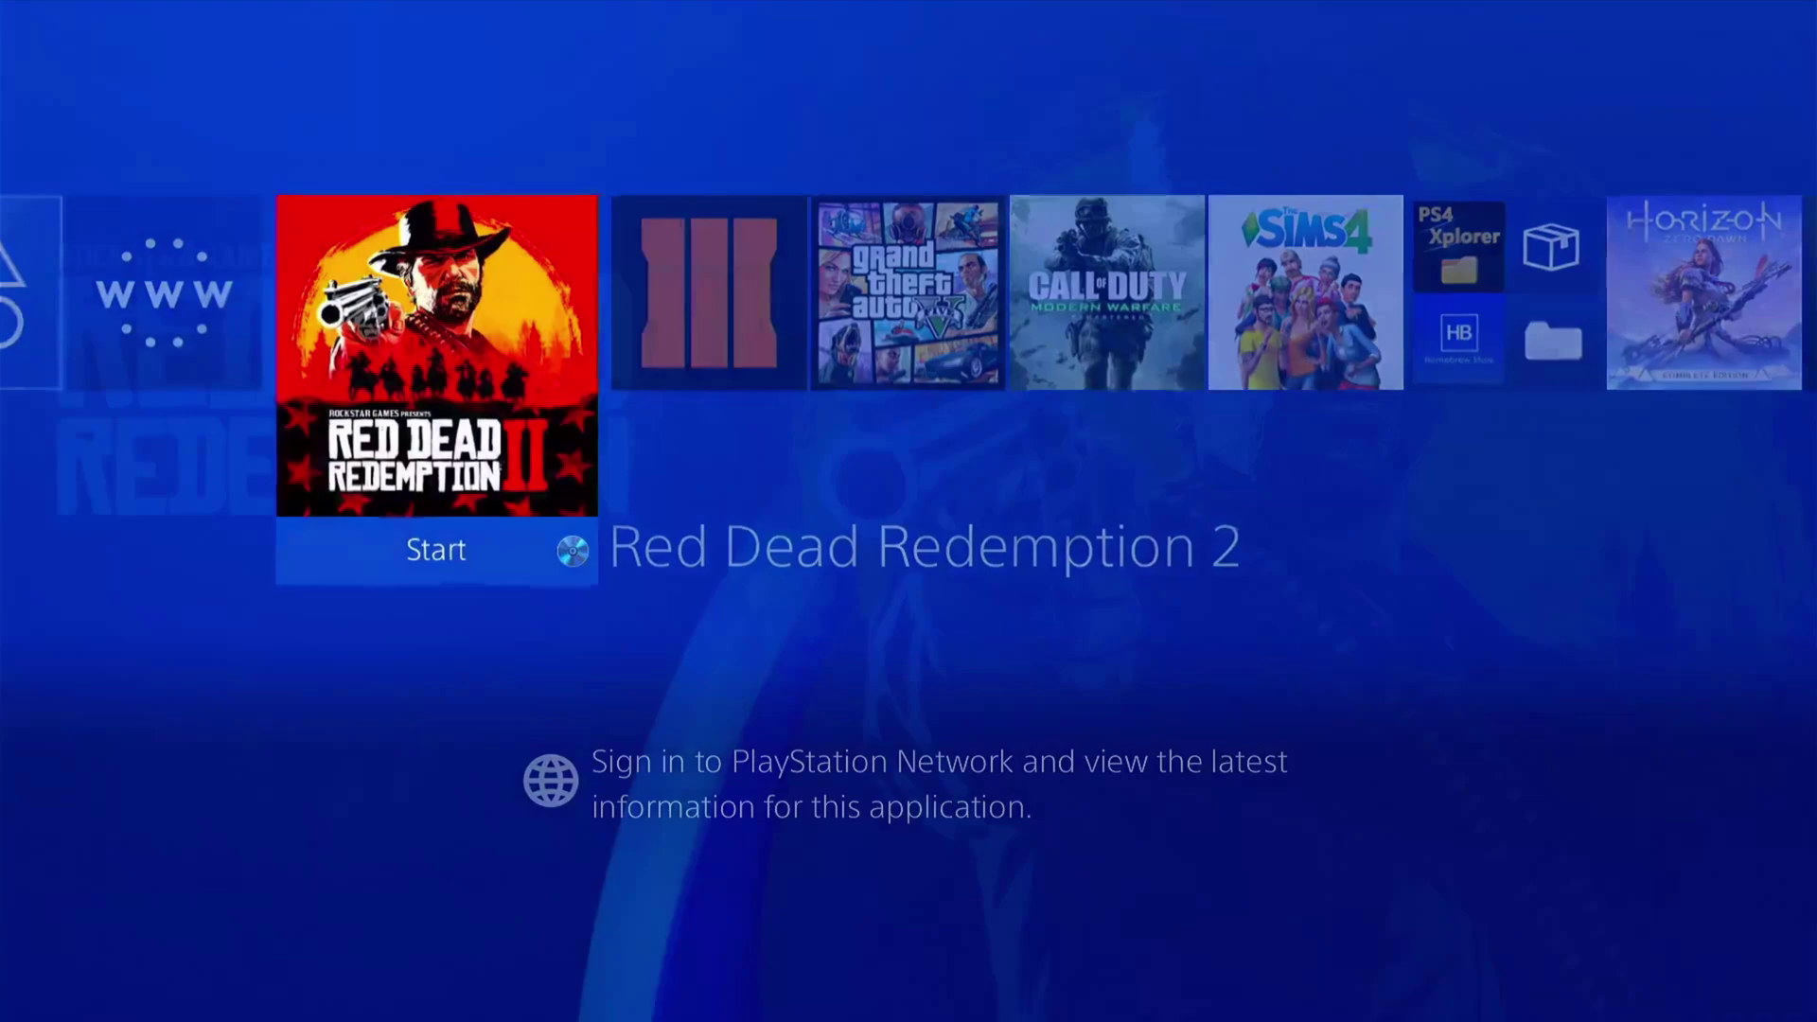